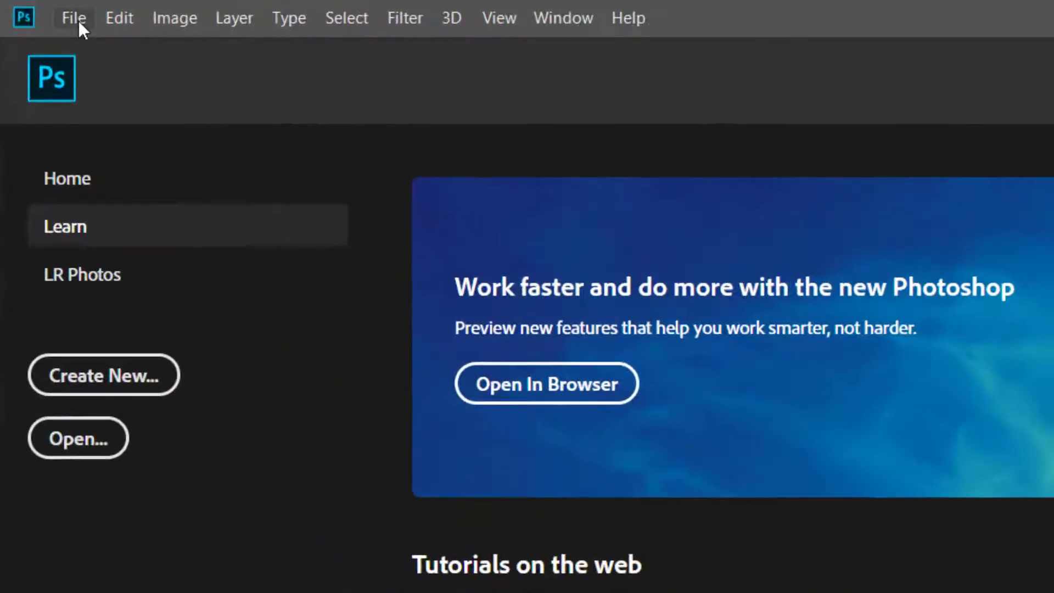
Step: Create a new 1920×1080 white document from the Film & Video HDTV 1080p preset
left_click(40, 11)
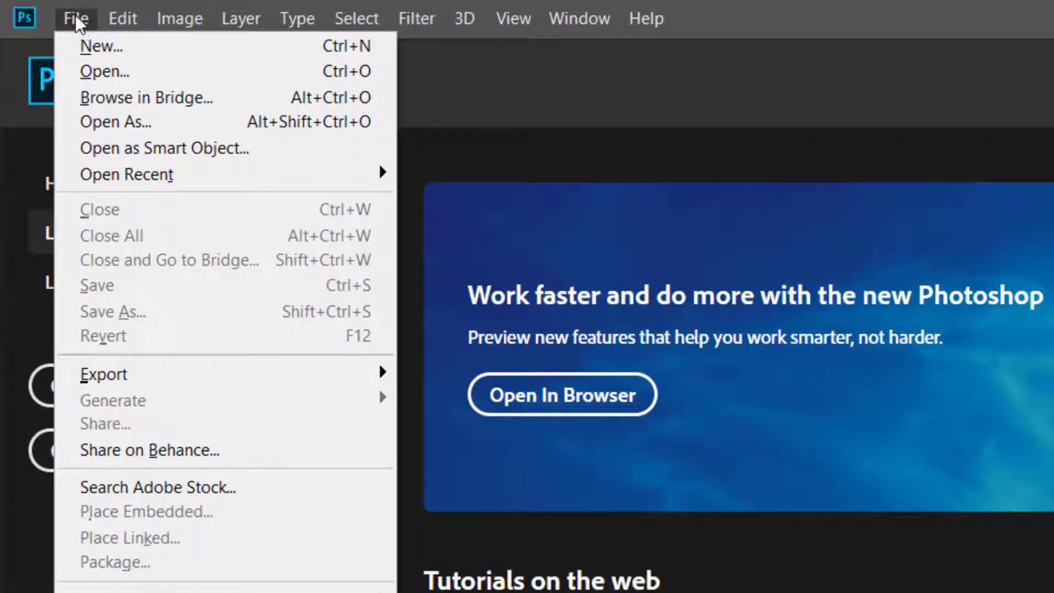
left_click(103, 45)
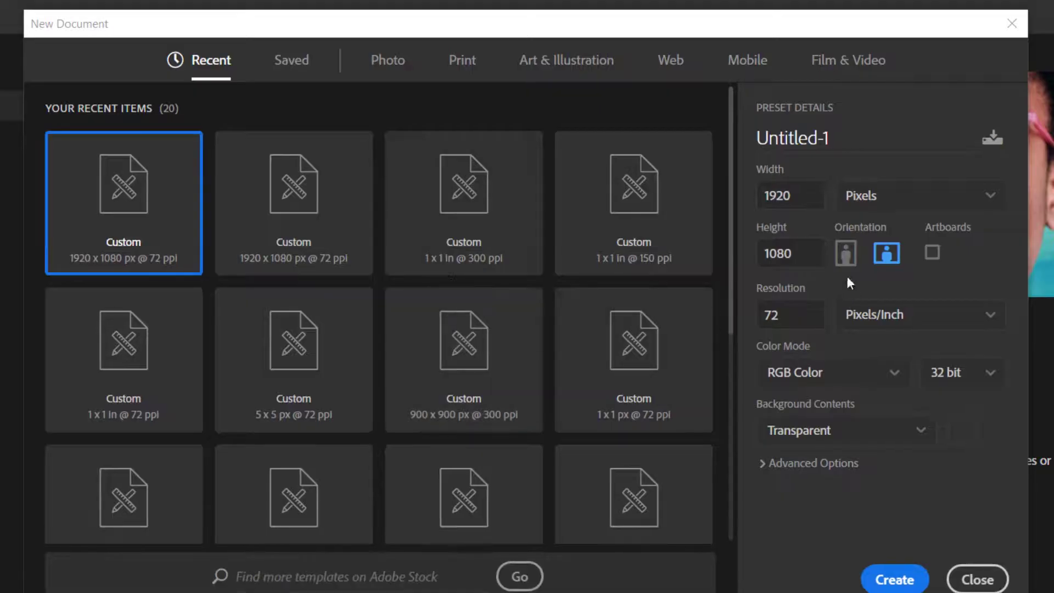
left_click(856, 61)
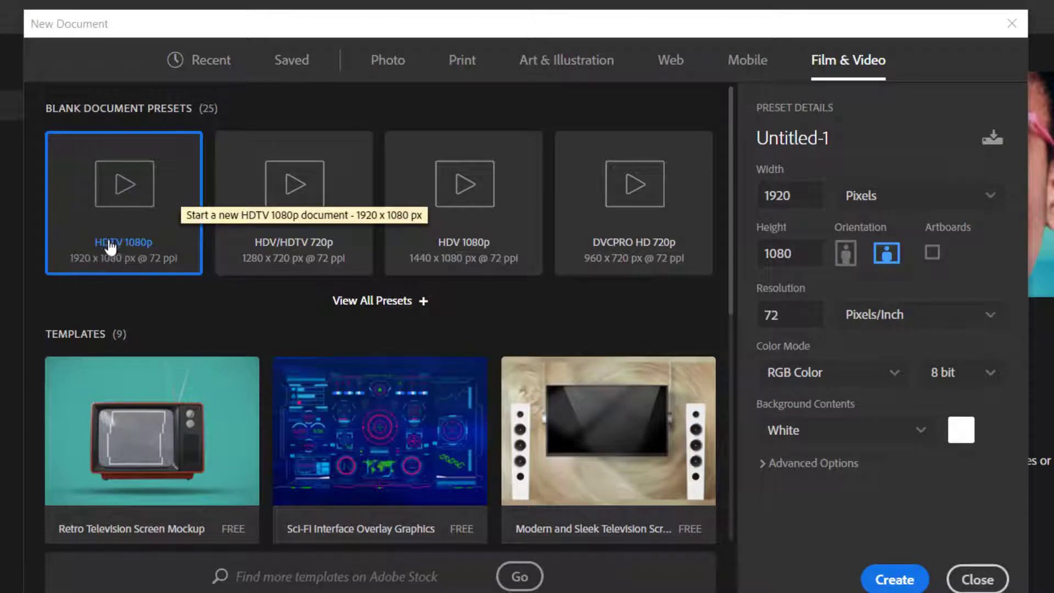
double_click(130, 197)
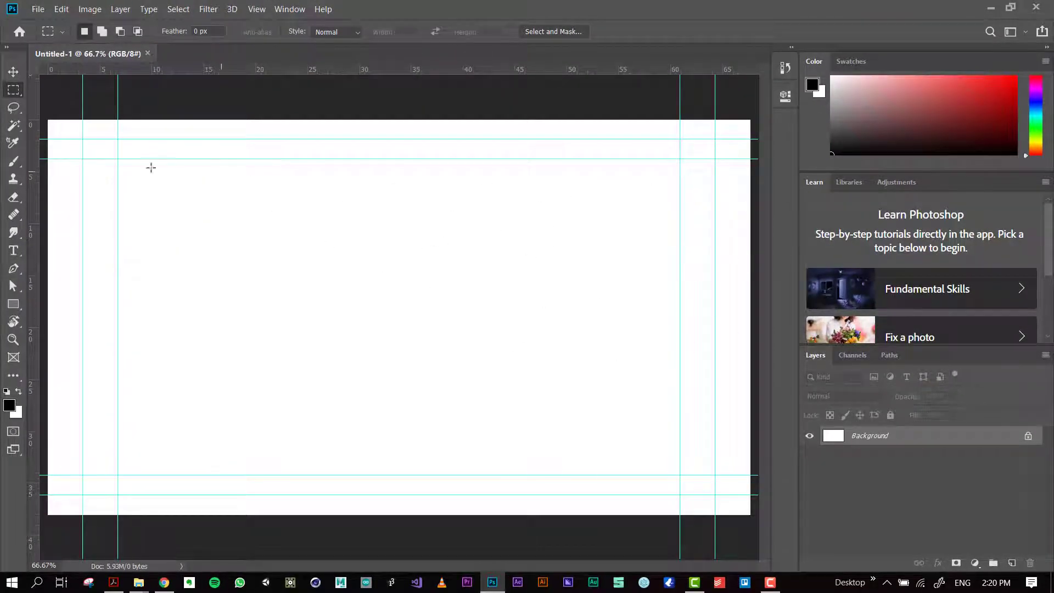
Step: Reset the workspace to the default Essentials layout via Window > Workspace
left_click(289, 9)
mouse_move(303, 37)
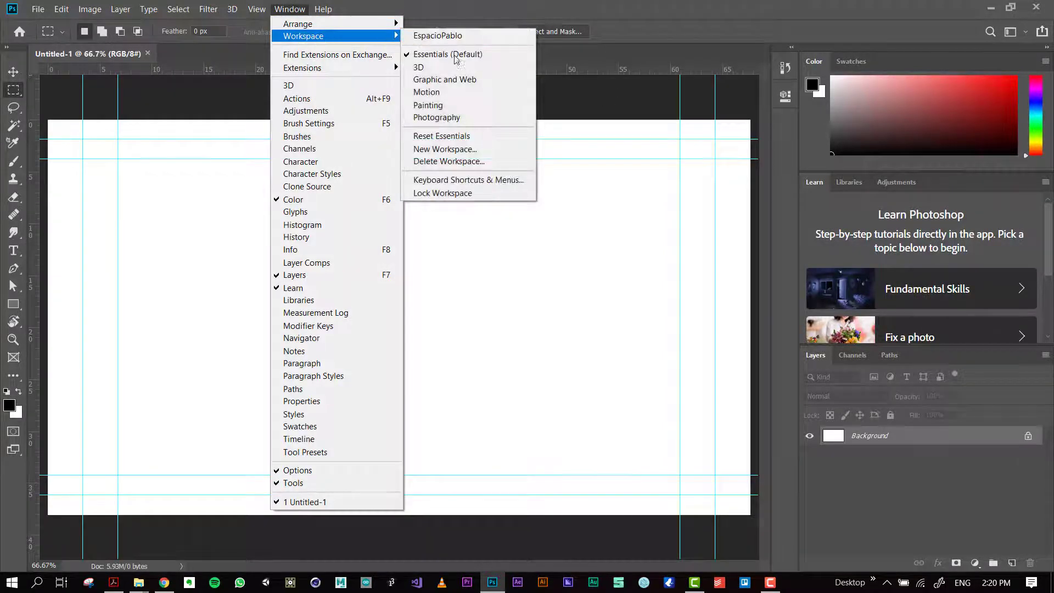
left_click(440, 136)
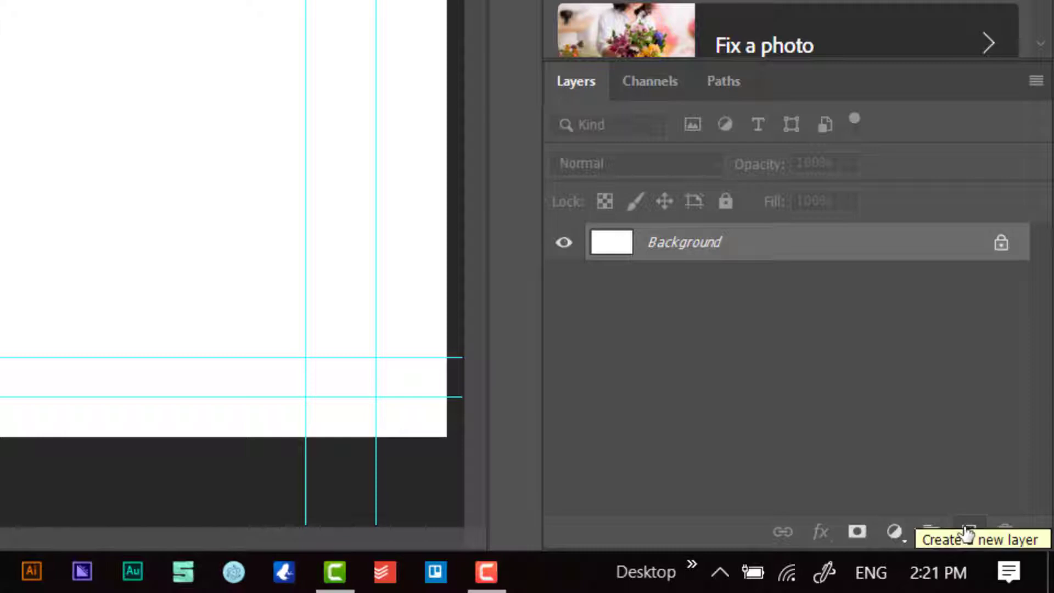
left_click(967, 532)
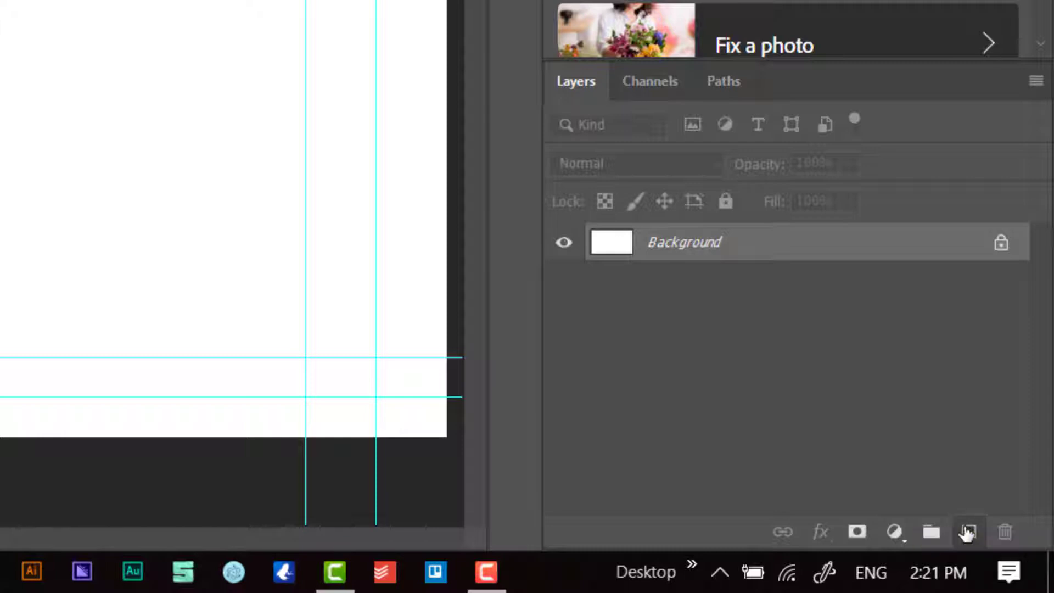
left_click(967, 531)
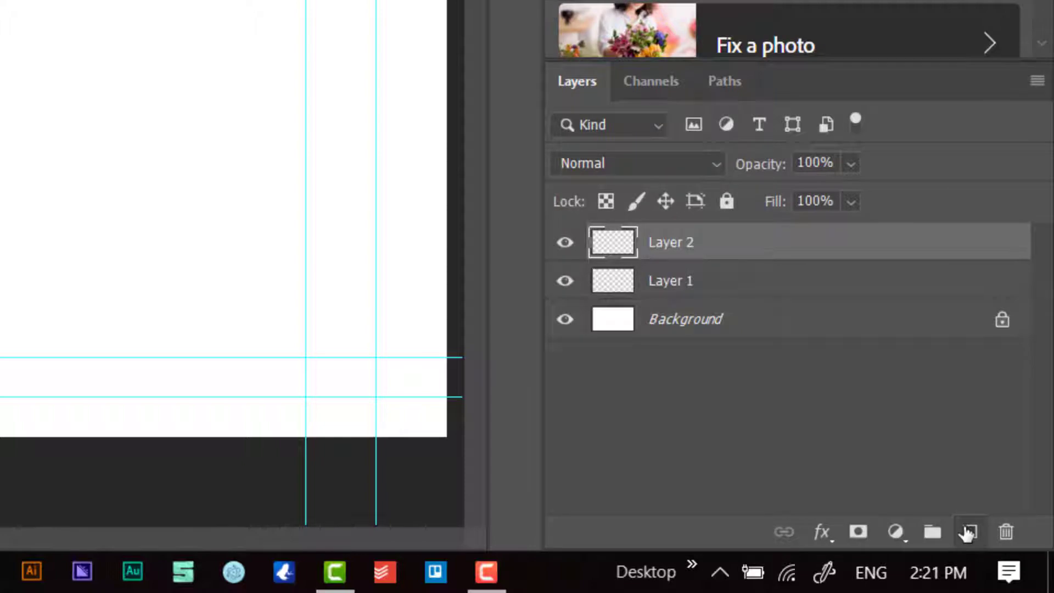
left_click(968, 531)
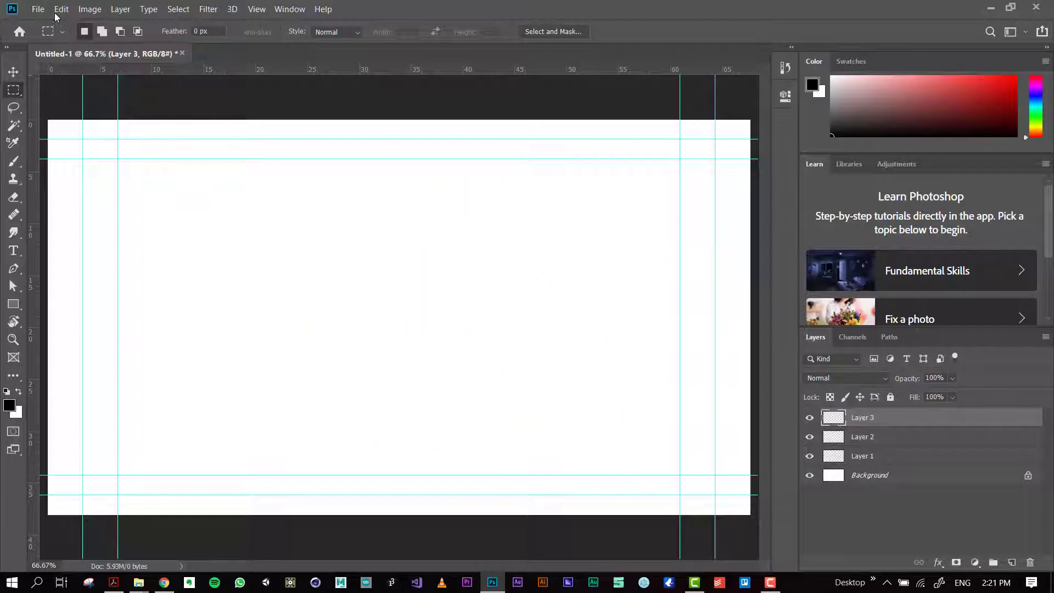
left_click(61, 8)
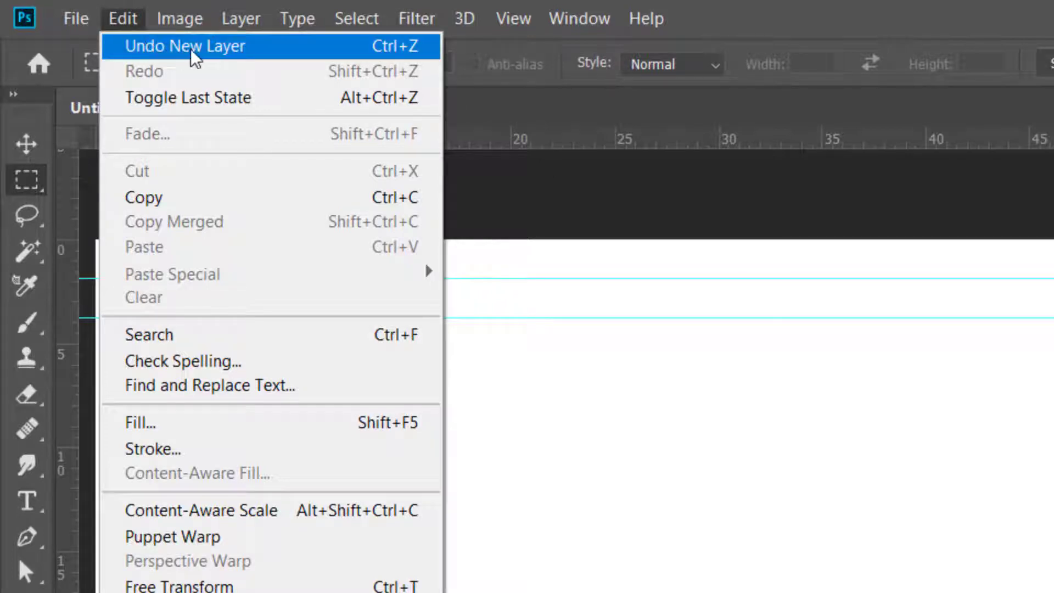
left_click(233, 62)
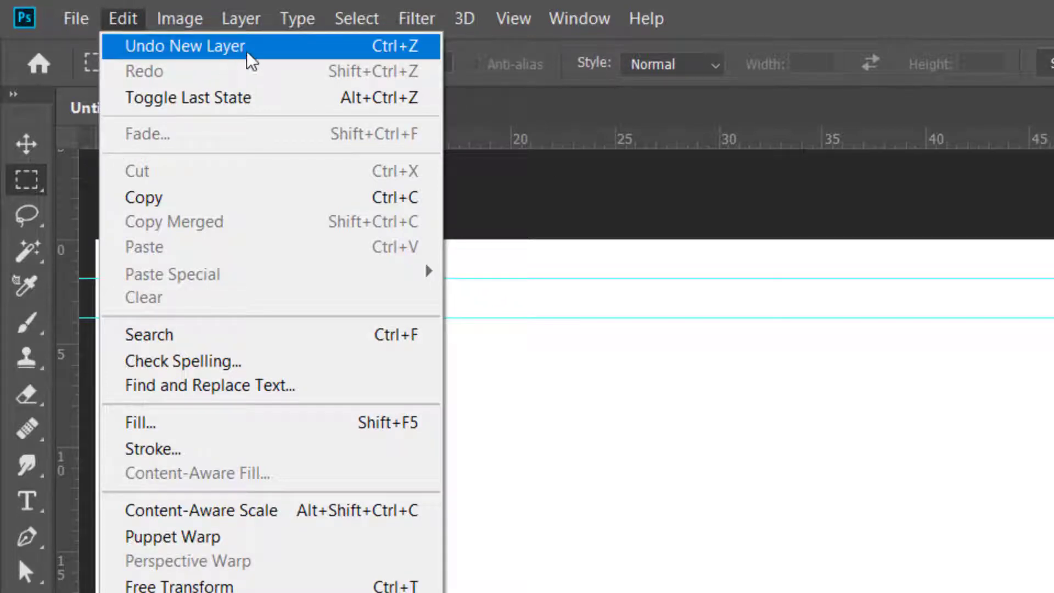
left_click(297, 50)
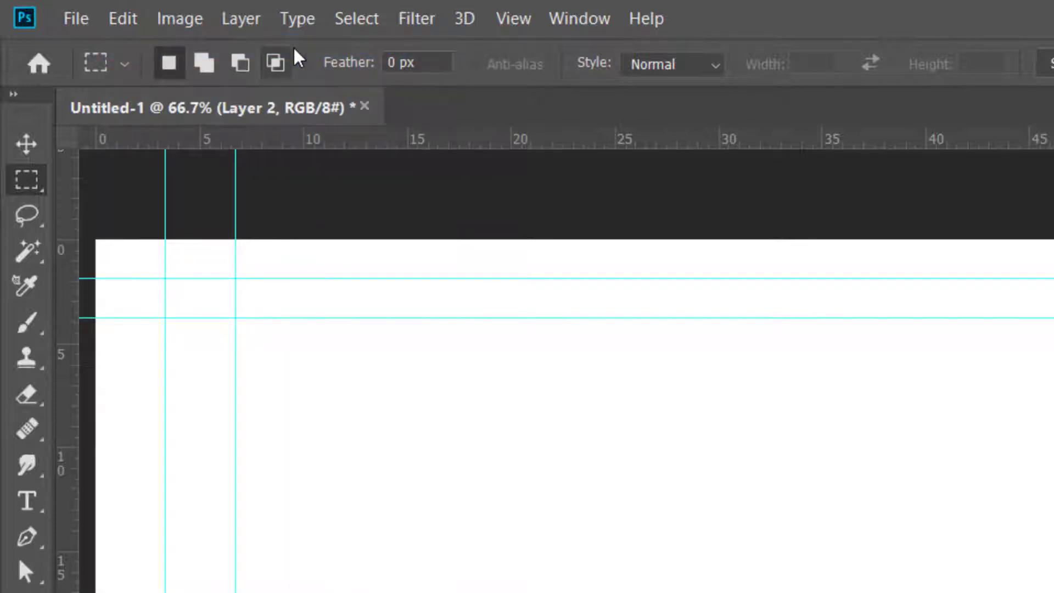
key("ctrl+z")
key("ctrl+z")
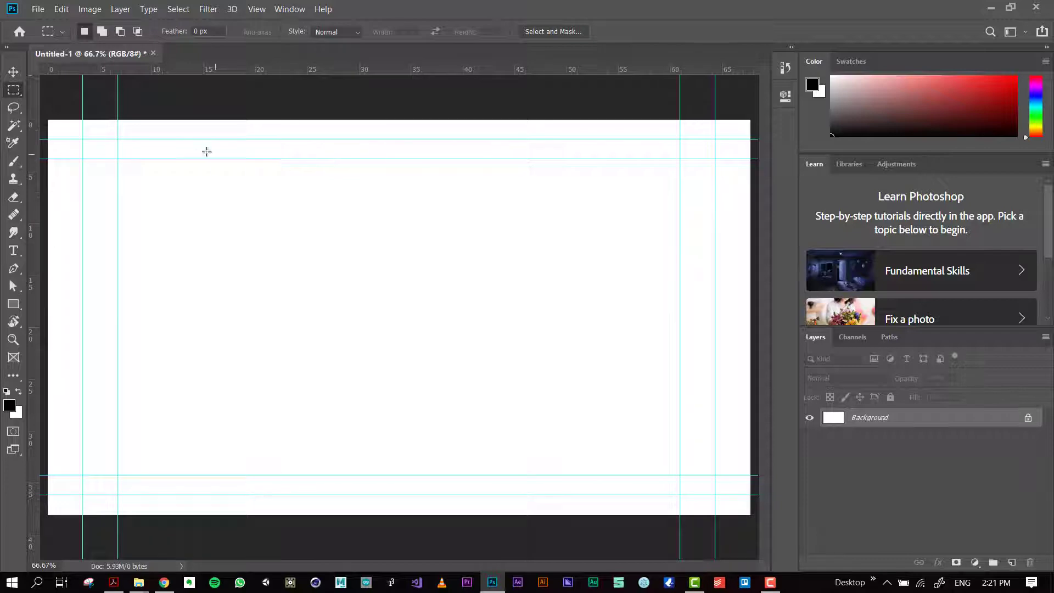
left_click(38, 9)
Step: Maximize Chrome and scroll through the Best Maugard portrait image results
left_click(164, 582)
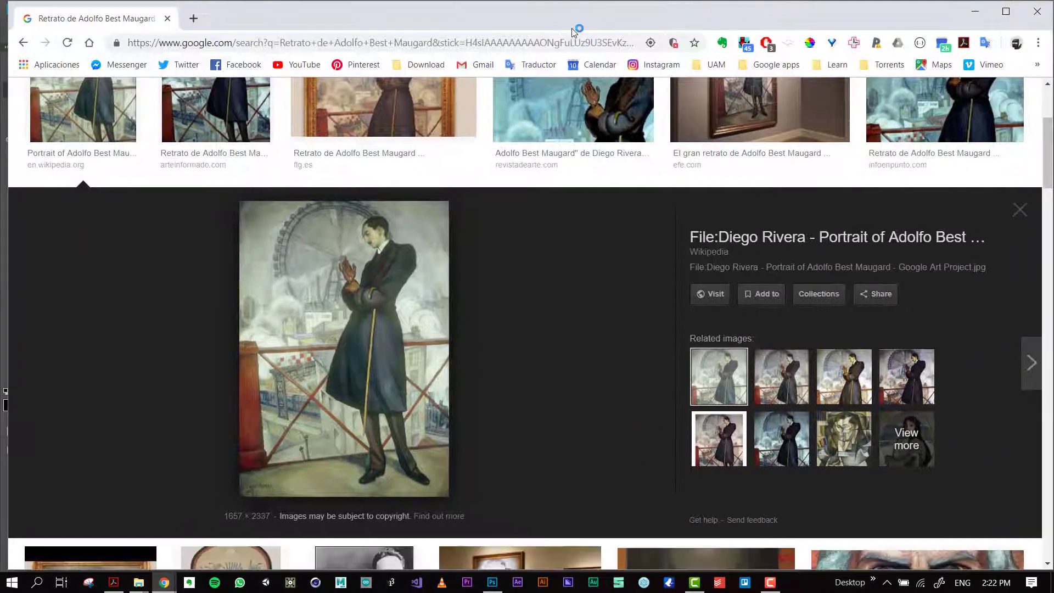
double_click(488, 12)
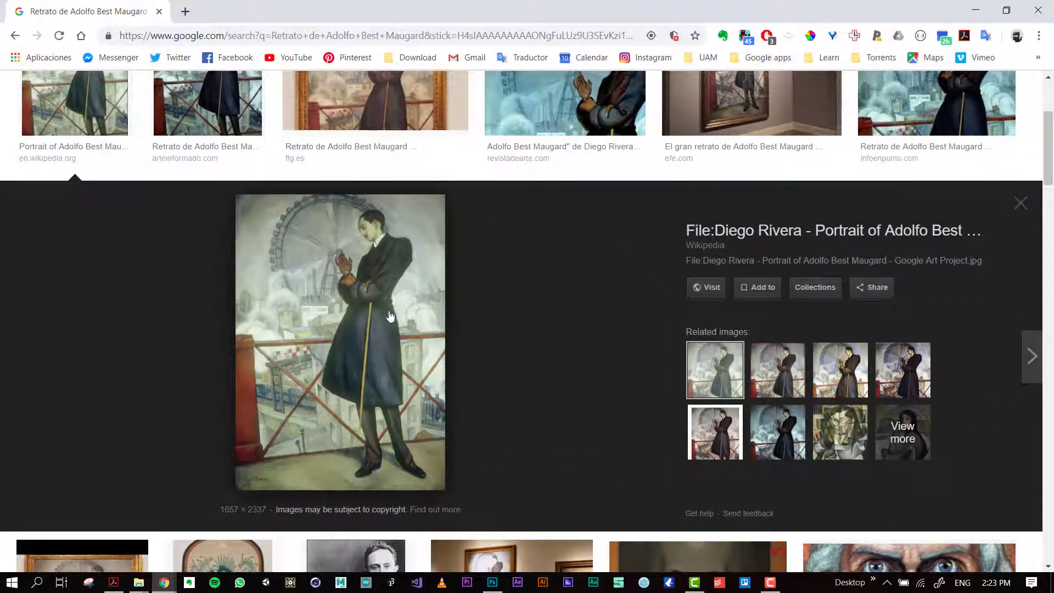
scroll(293, 261, "up", 3)
scroll(292, 260, "up", 1)
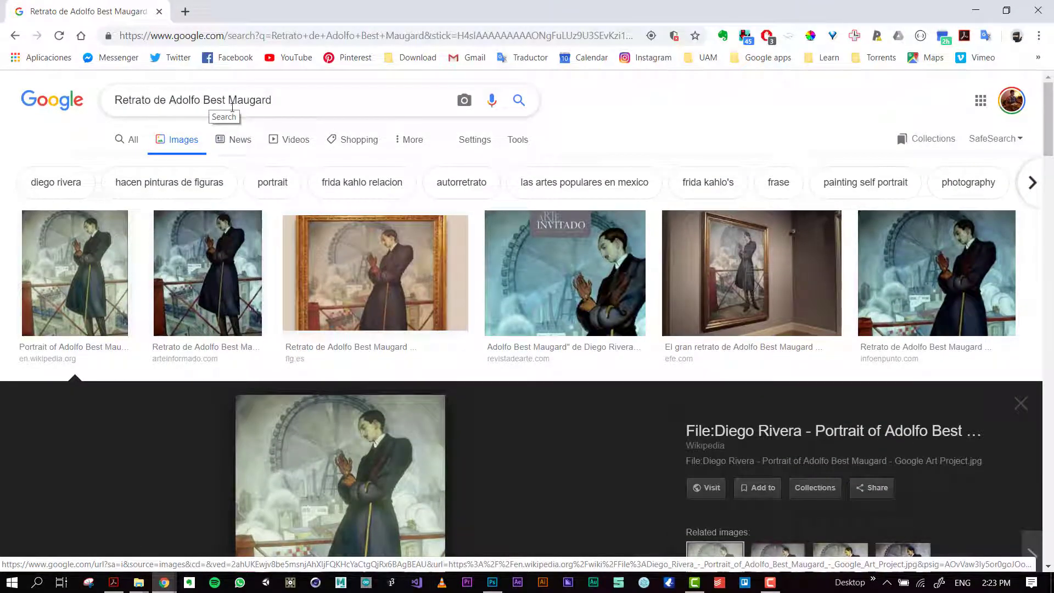
scroll(503, 330, "down", 2)
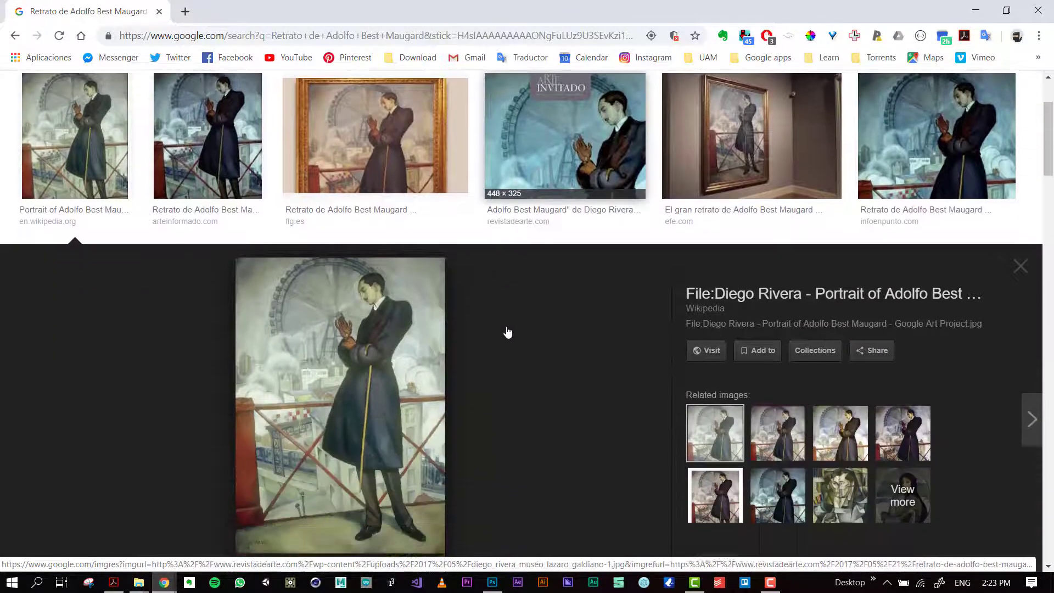
scroll(353, 285, "down", 1)
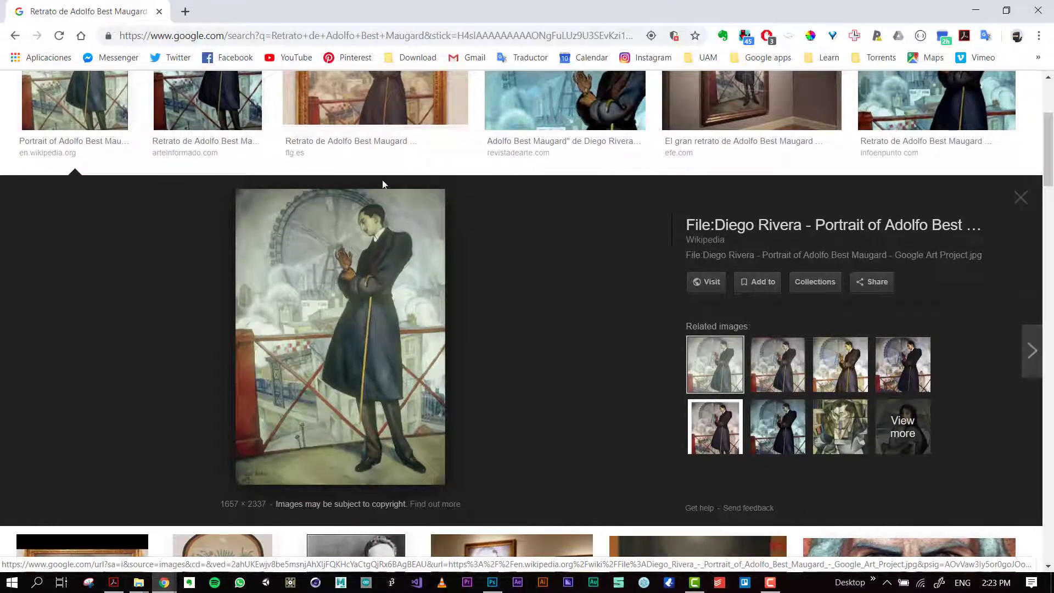
scroll(362, 201, "up", 1)
scroll(349, 212, "up", 2)
Step: Bring up the large 1657 × 2337 portrait preview and open its save options
scroll(324, 219, "down", 2)
scroll(315, 226, "down", 1)
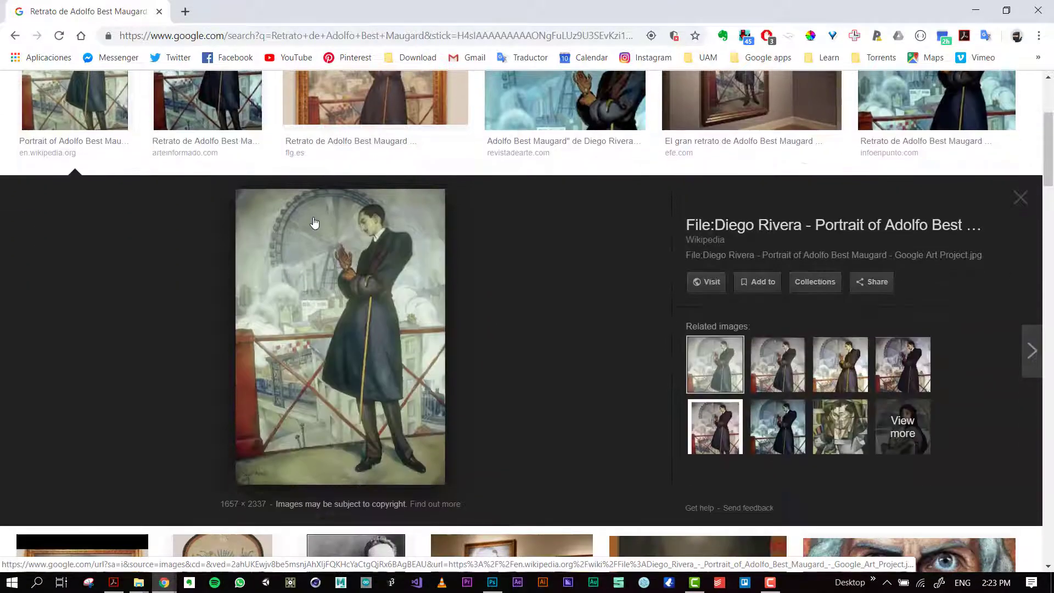
scroll(224, 169, "up", 1)
scroll(266, 188, "up", 2)
scroll(257, 236, "down", 1)
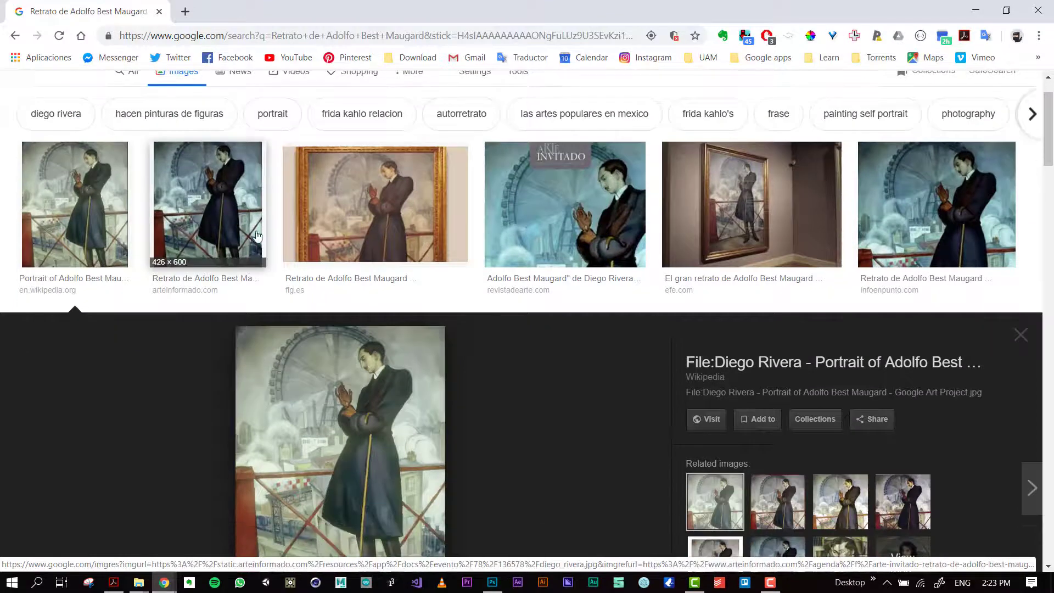
scroll(257, 236, "down", 1)
scroll(241, 384, "down", 1)
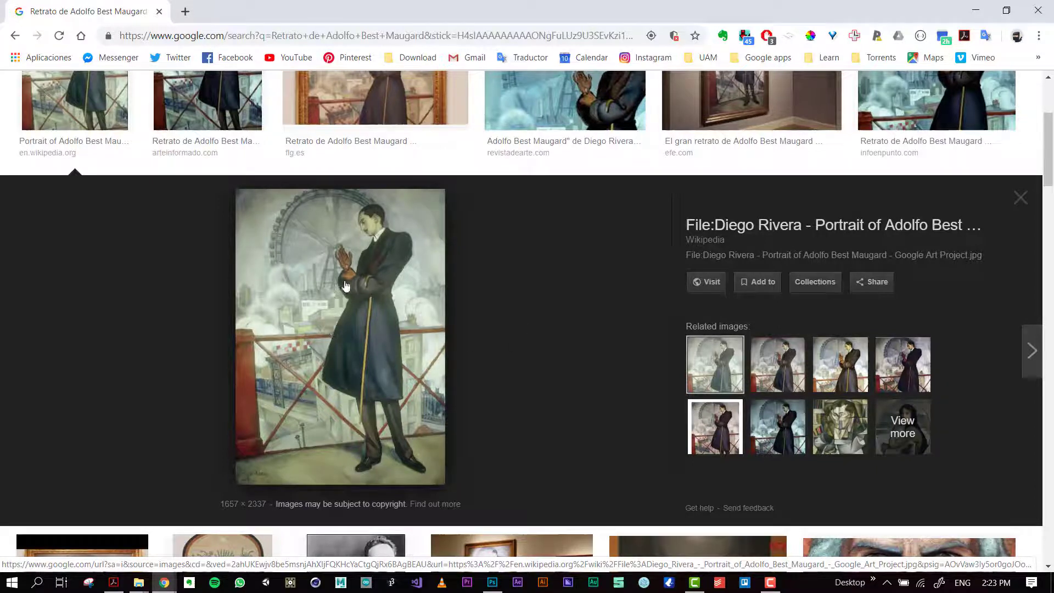
right_click(374, 256)
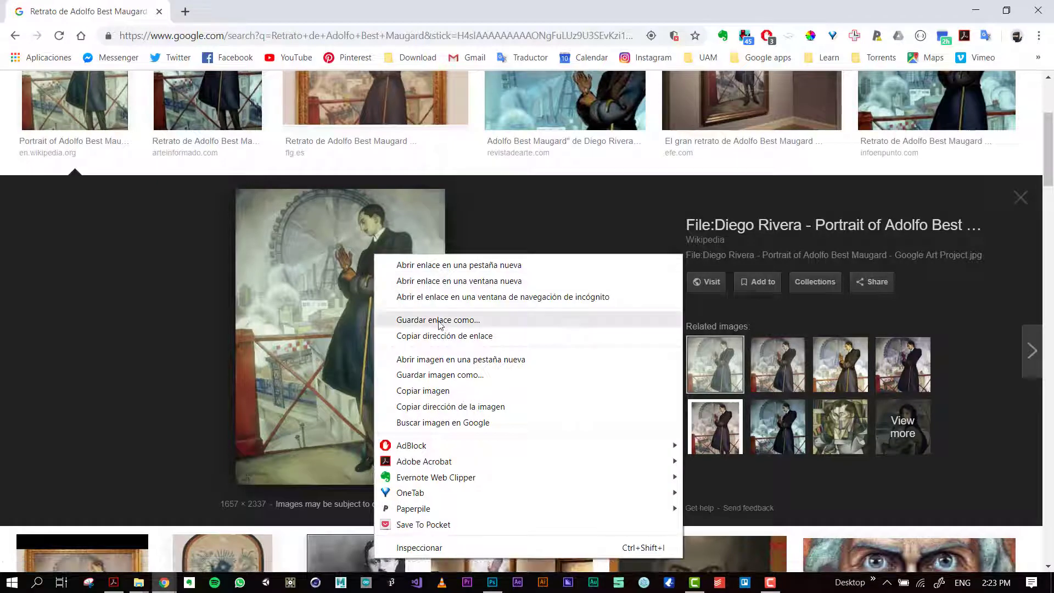
Step: Save the preview painting with 'Guardar imagen como' as Imagen01-cuadro2.jpg on the Desktop
left_click(462, 375)
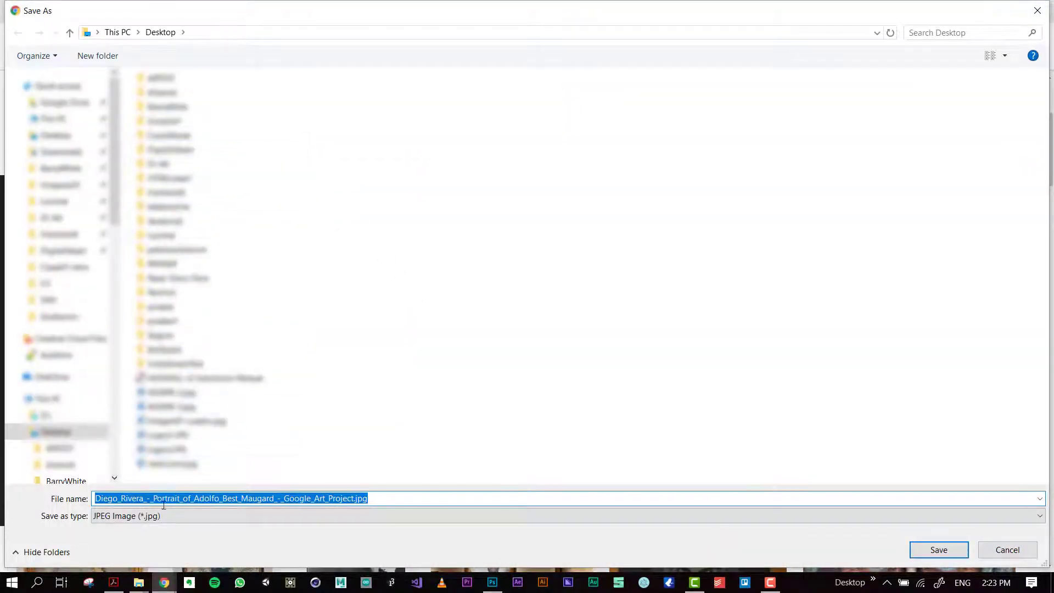
type("iMAGEN")
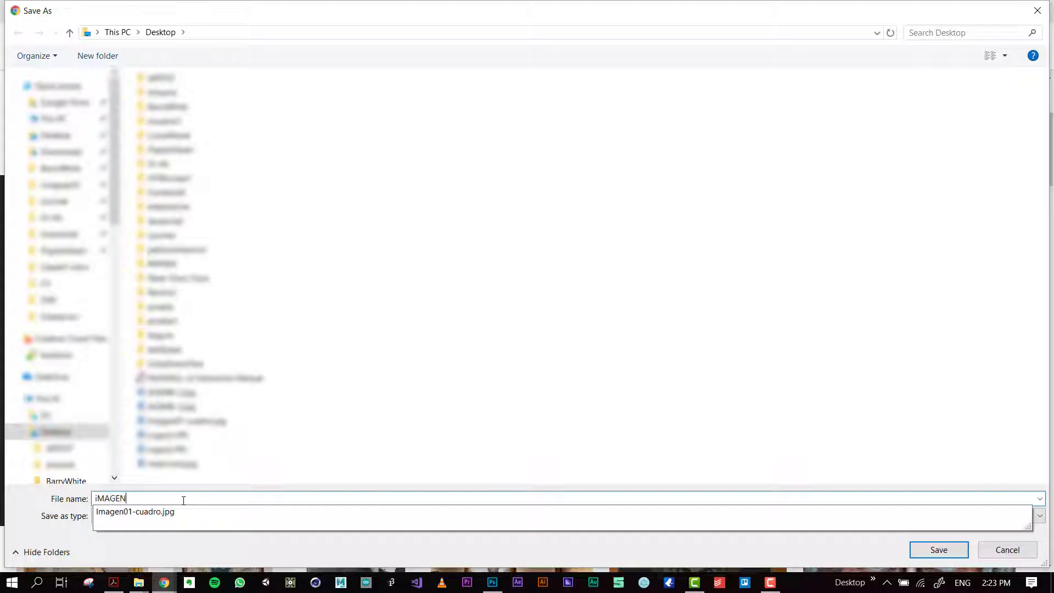
key("Down")
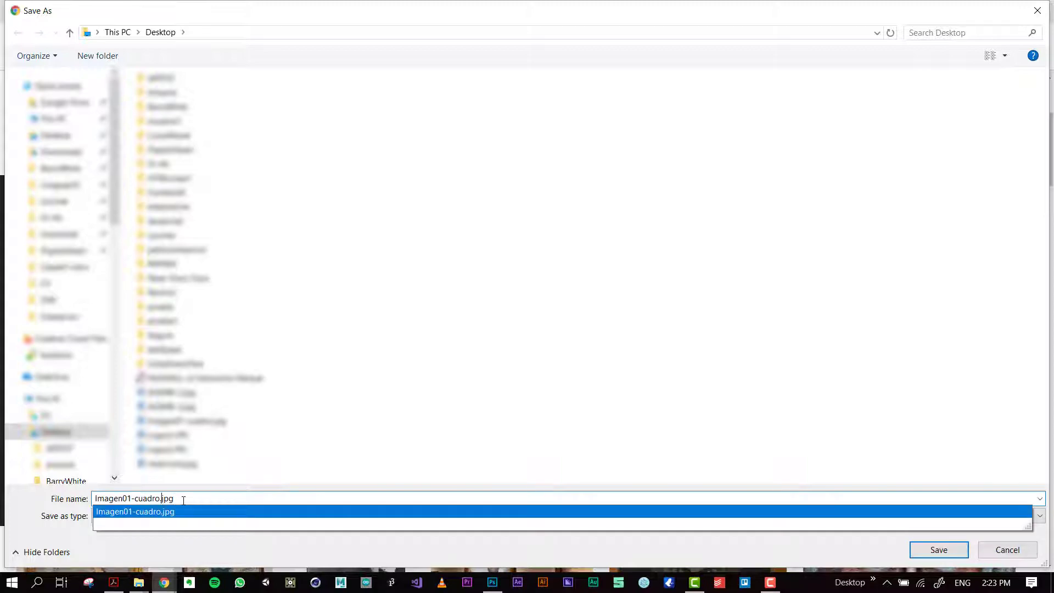
type("2")
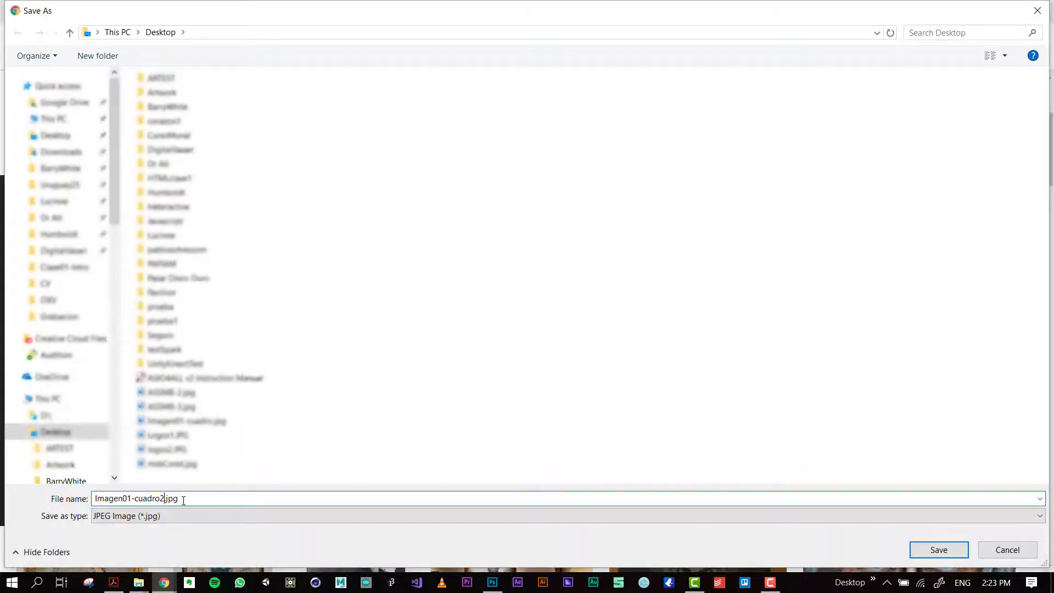
key("Return")
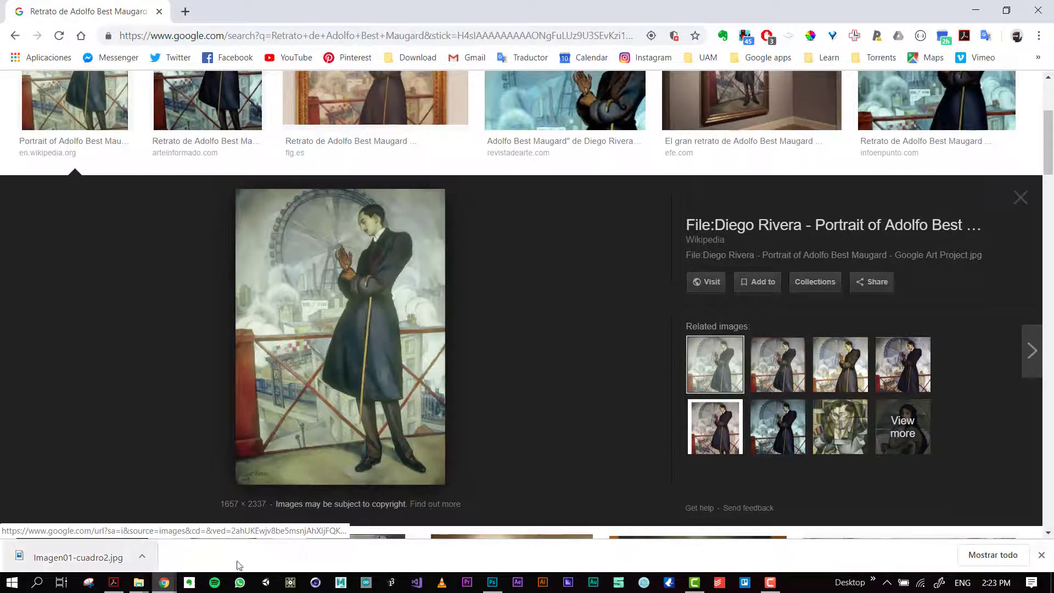
Step: Place Embedded Imagen01-cuadro2.jpg from the Desktop onto the Photoshop canvas
left_click(493, 583)
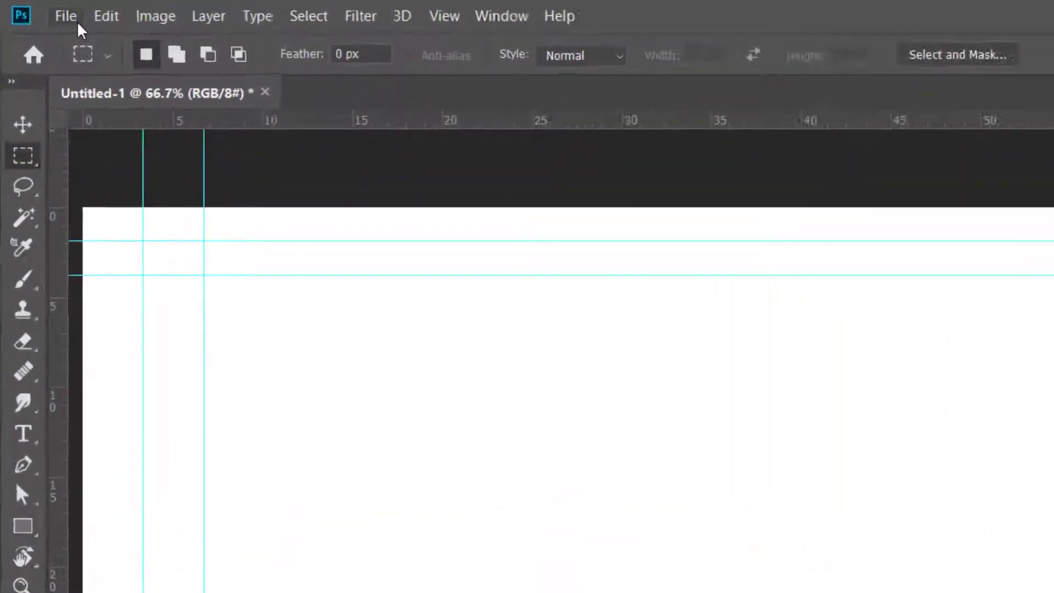
left_click(37, 9)
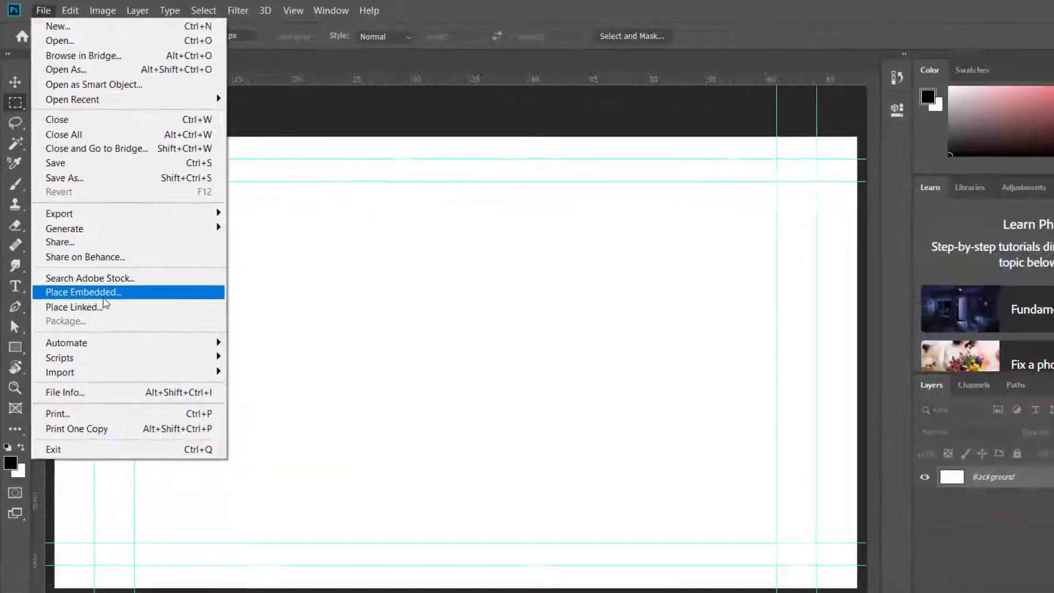
left_click(182, 521)
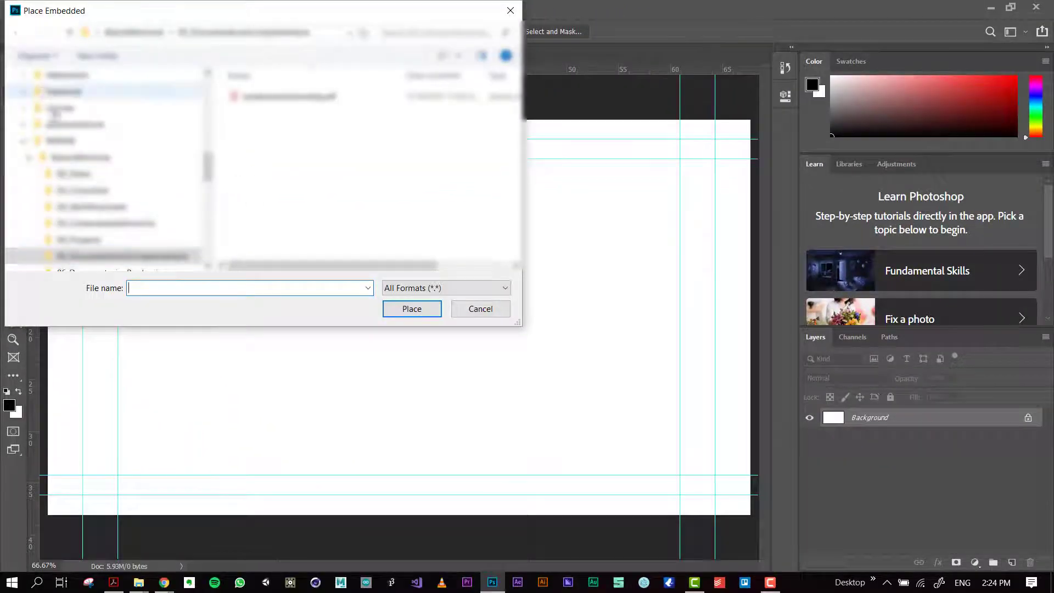
scroll(65, 115, "up", 5)
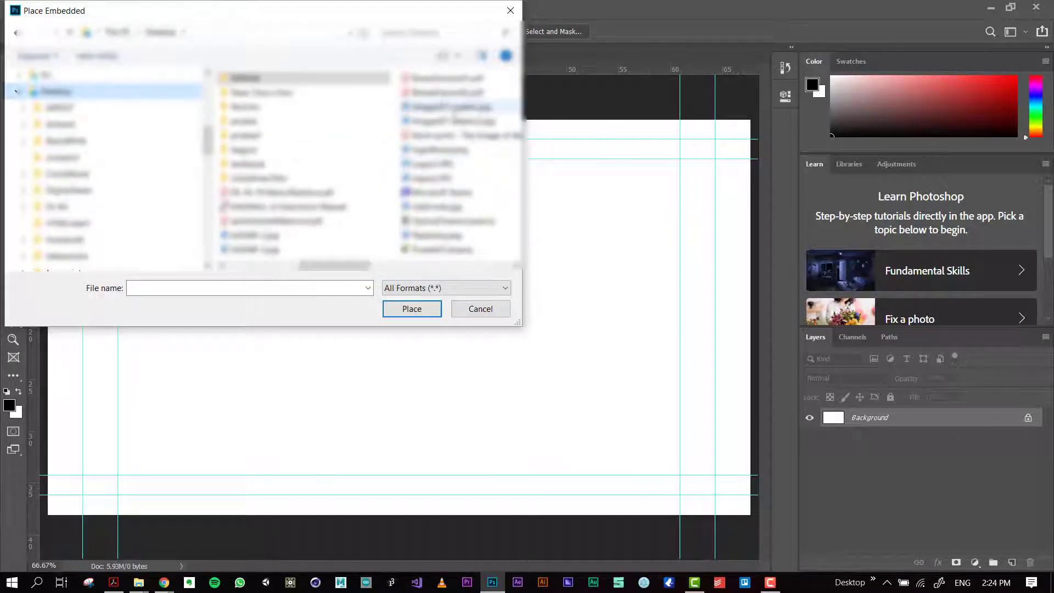
left_click(454, 121)
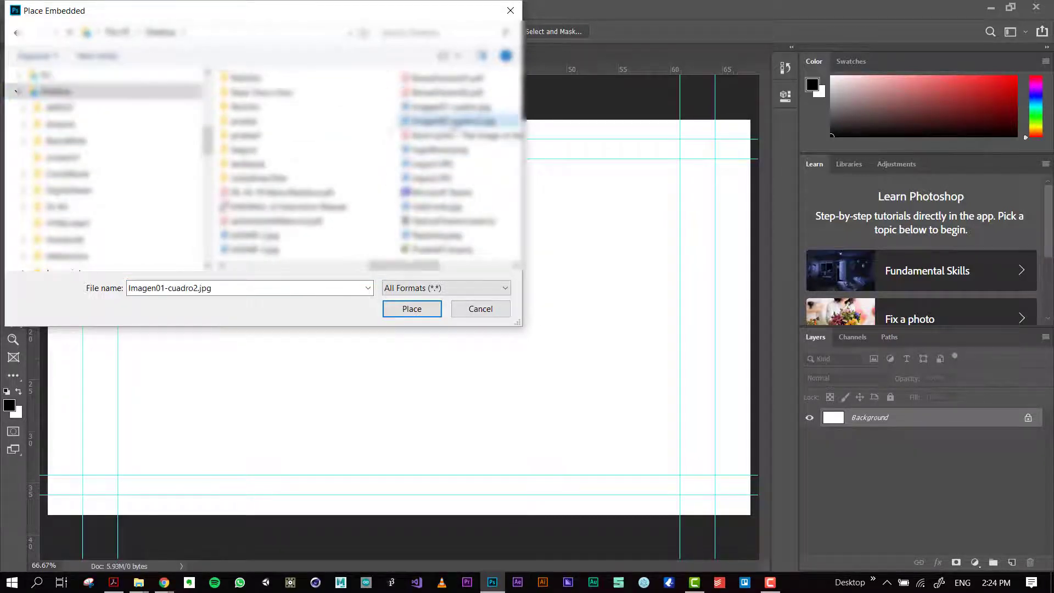
left_click(417, 309)
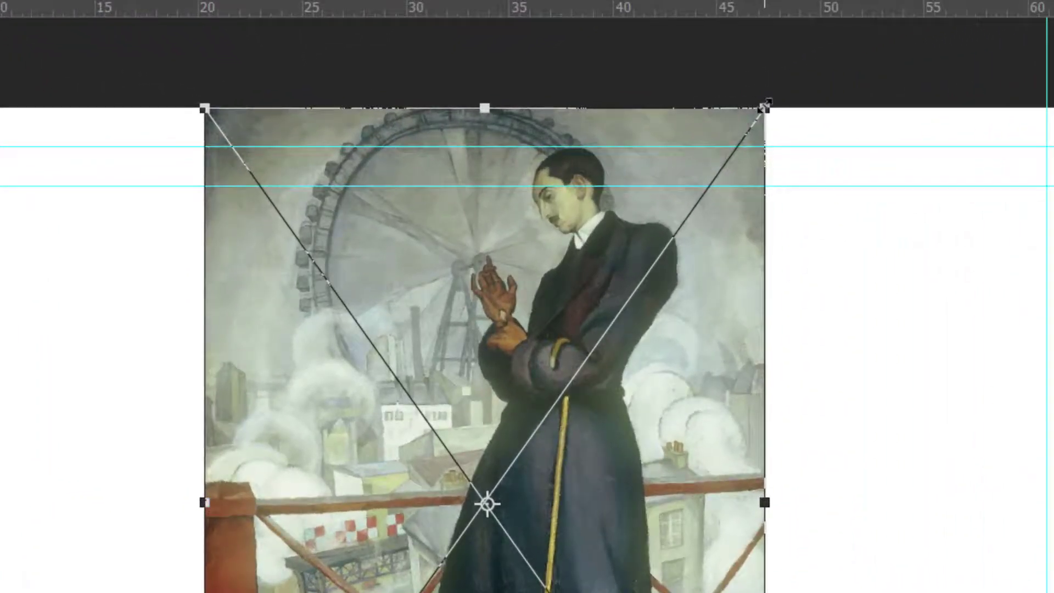
Step: Scale the placed portrait to span the canvas height, undoing an accidental distortion
mouse_move(765, 106)
left_mouse_down()
mouse_move(652, 188)
mouse_move(434, 411)
mouse_move(822, 136)
mouse_move(807, 137)
left_mouse_up()
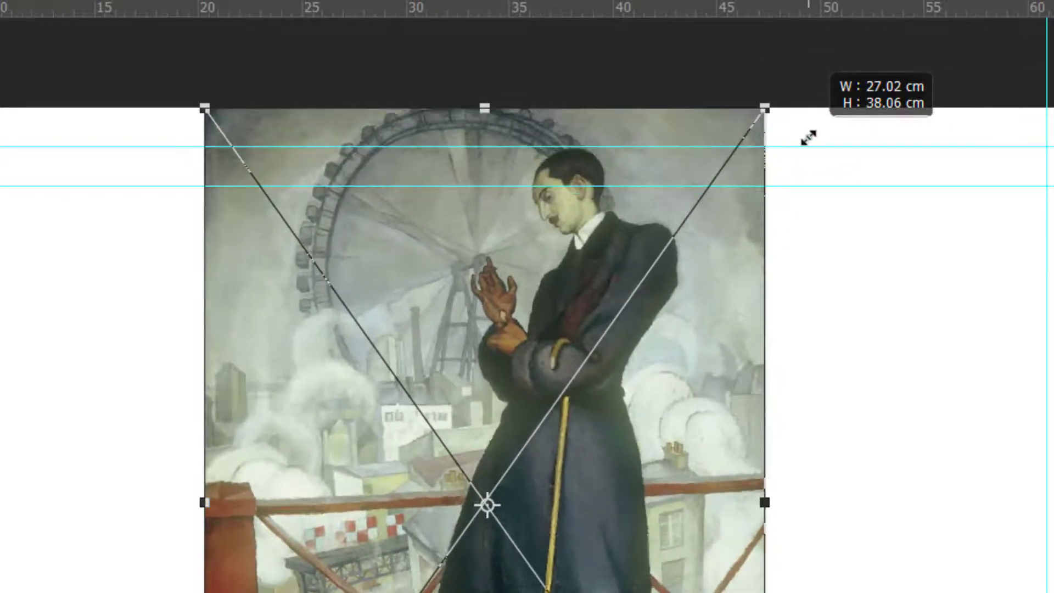
mouse_move(197, 98)
left_mouse_down()
mouse_move(231, 151)
mouse_move(269, 164)
mouse_move(211, 98)
mouse_move(210, 109)
left_mouse_up()
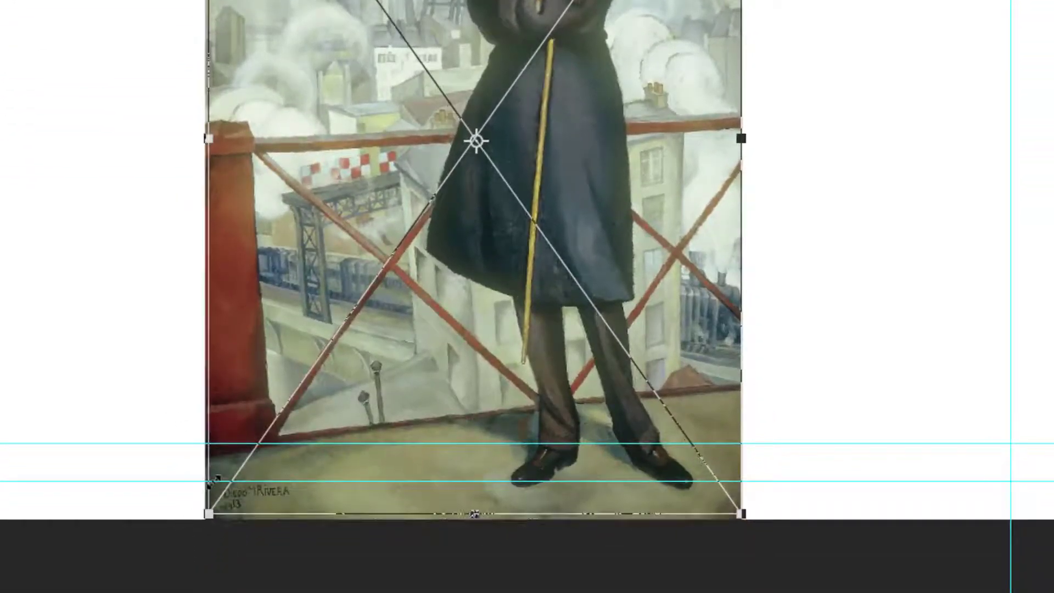
left_click_drag(215, 481, 280, 414)
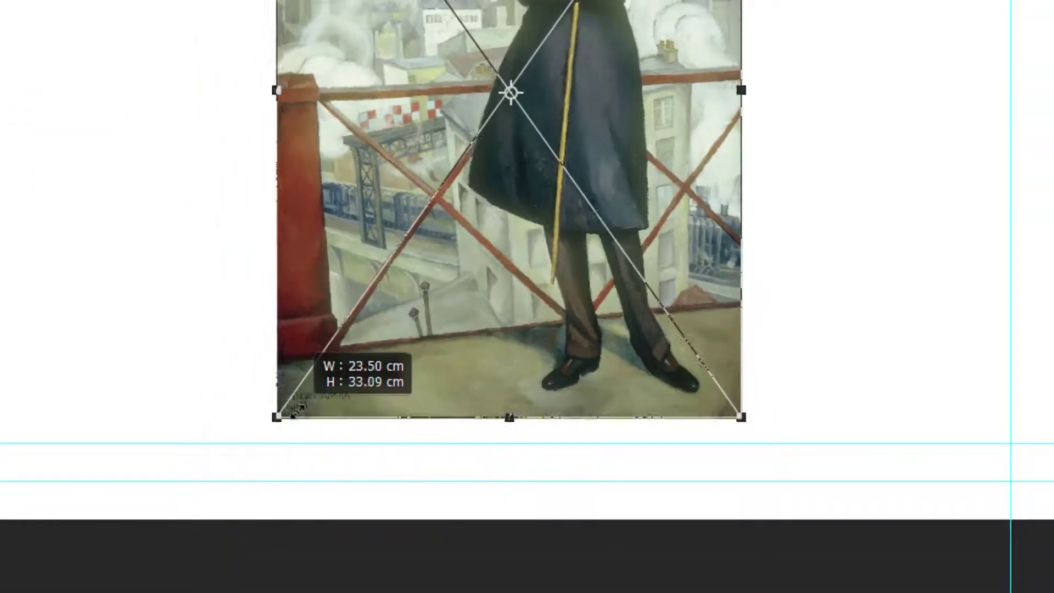
mouse_move(744, 409)
left_mouse_down()
mouse_move(727, 404)
mouse_move(818, 515)
left_mouse_up()
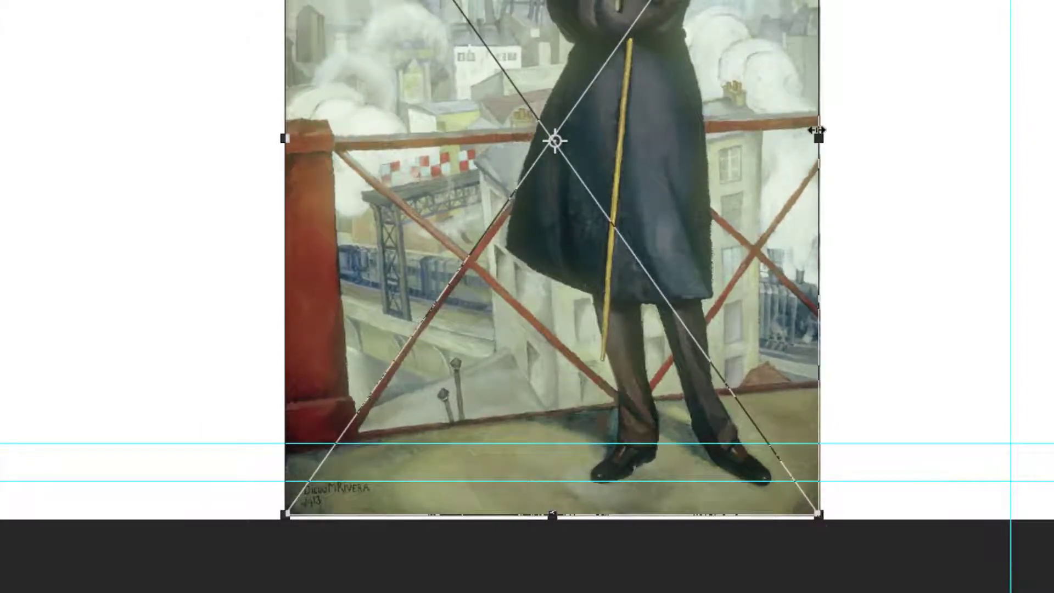
mouse_move(816, 131)
left_mouse_down()
mouse_move(730, 169)
mouse_move(822, 205)
left_mouse_up()
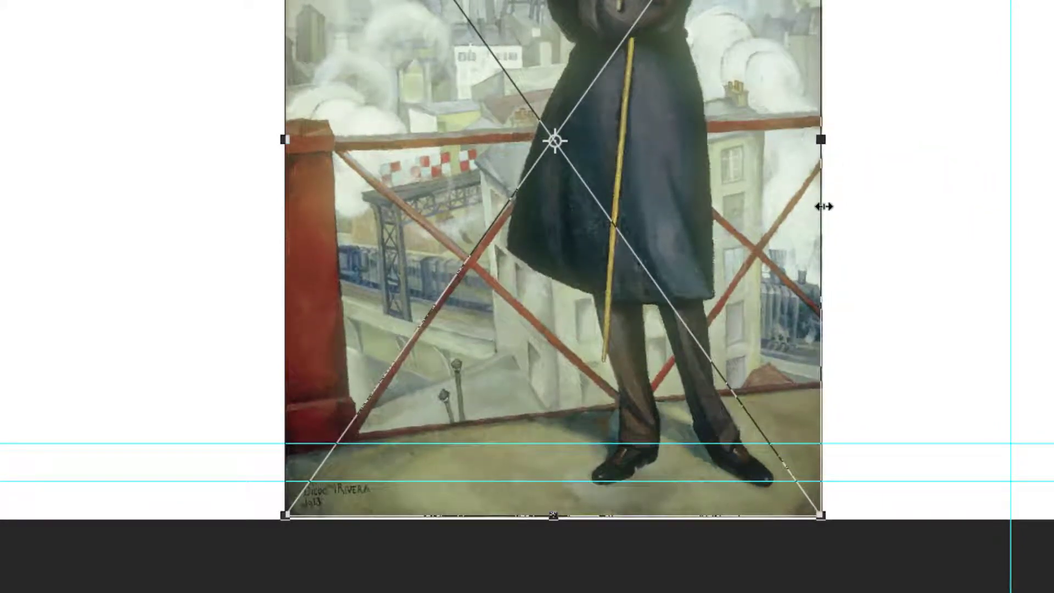
mouse_move(822, 138)
left_mouse_down()
mouse_move(772, 137)
mouse_move(587, 193)
mouse_move(474, 207)
left_mouse_up()
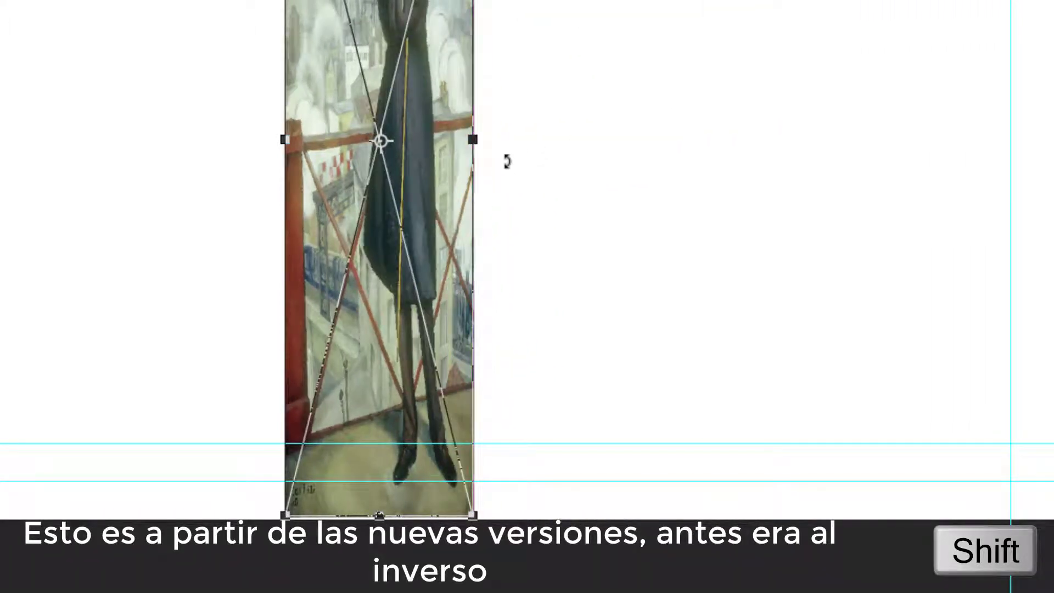
key("ctrl+z")
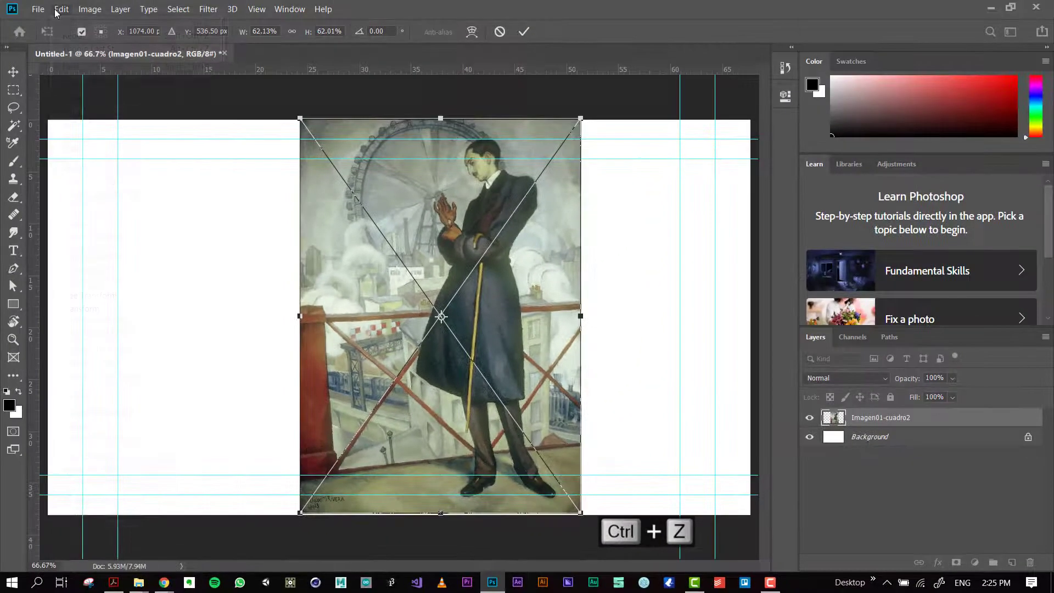
left_click(62, 10)
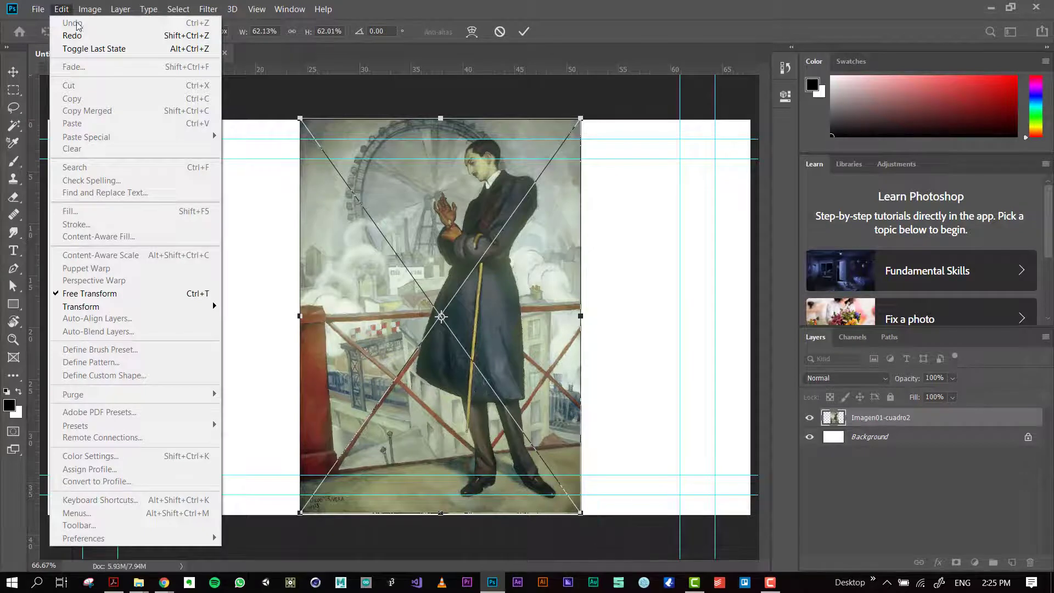
left_click(77, 34)
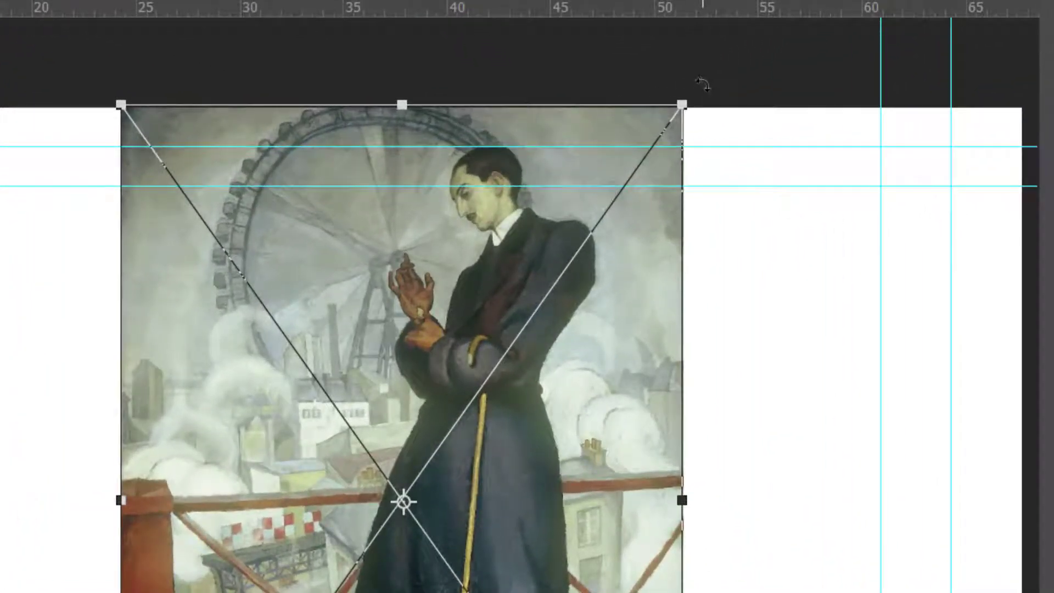
Step: Test rotating the portrait, straighten it back to 0°, and commit the transform
mouse_move(703, 86)
left_mouse_down()
mouse_move(793, 587)
mouse_move(891, 501)
mouse_move(802, 590)
mouse_move(865, 586)
mouse_move(890, 452)
mouse_move(758, 275)
mouse_move(640, 247)
mouse_move(594, 214)
left_mouse_up()
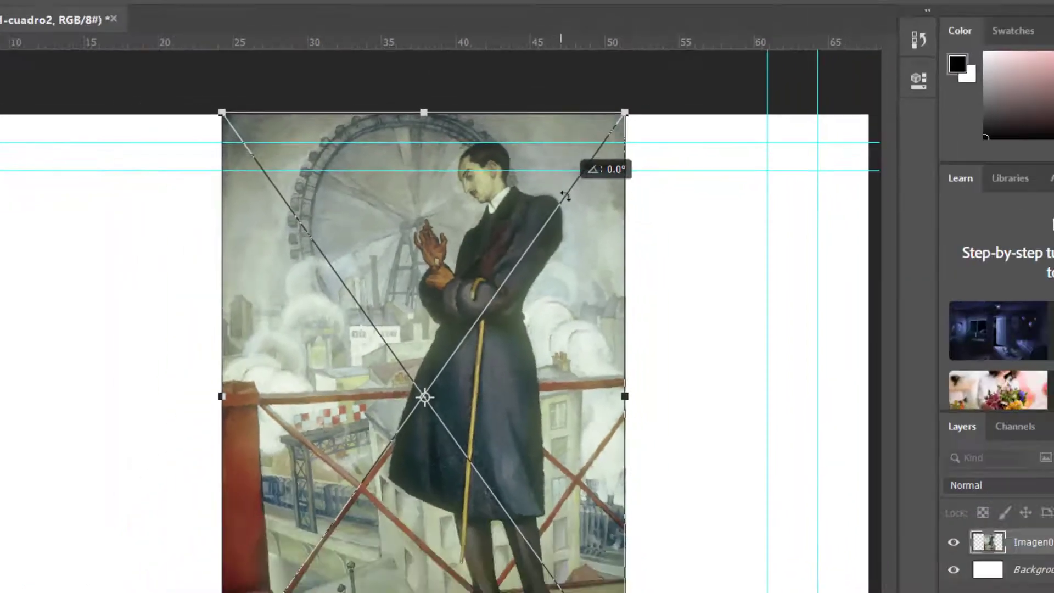
mouse_move(593, 214)
left_mouse_down()
mouse_move(580, 221)
mouse_move(653, 343)
mouse_move(654, 449)
mouse_move(379, 544)
mouse_move(287, 513)
left_mouse_up()
mouse_move(206, 343)
left_mouse_down()
mouse_move(266, 204)
mouse_move(553, 160)
left_mouse_up()
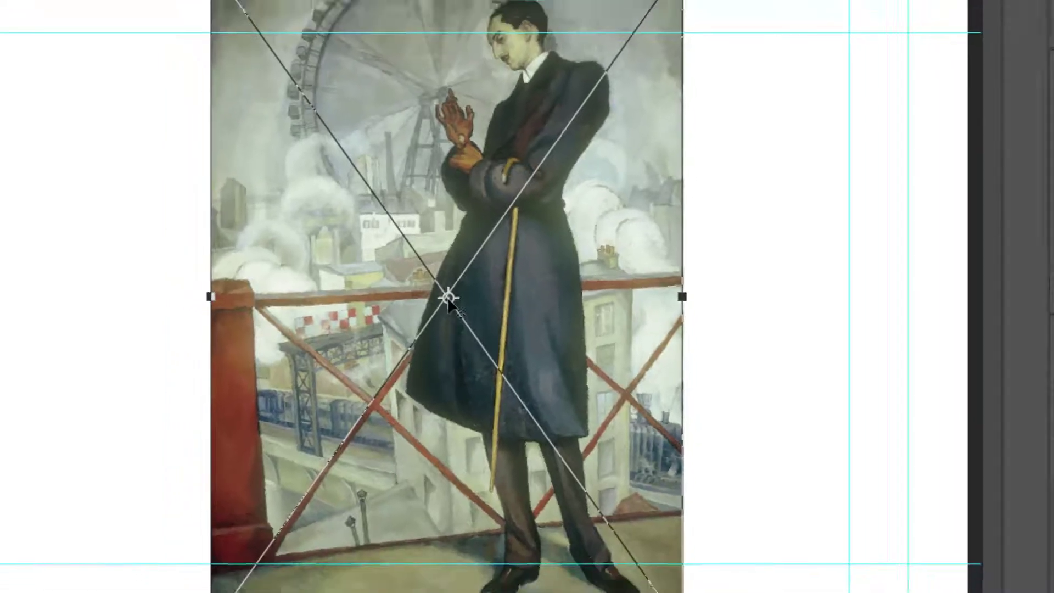
mouse_move(450, 290)
left_mouse_down()
mouse_move(427, 291)
mouse_move(300, 120)
left_mouse_up()
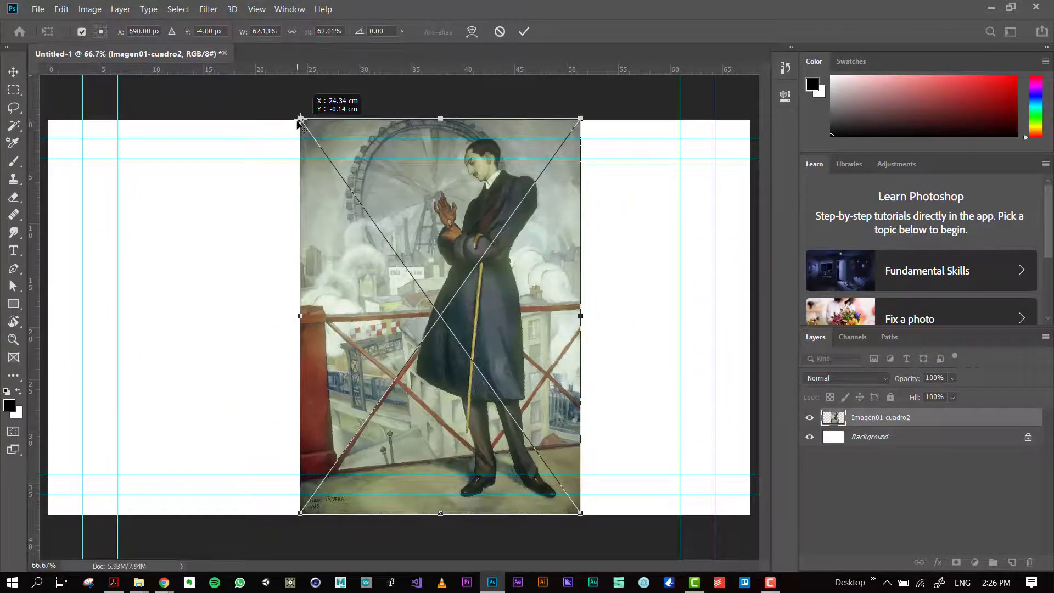
left_click_drag(297, 123, 300, 120)
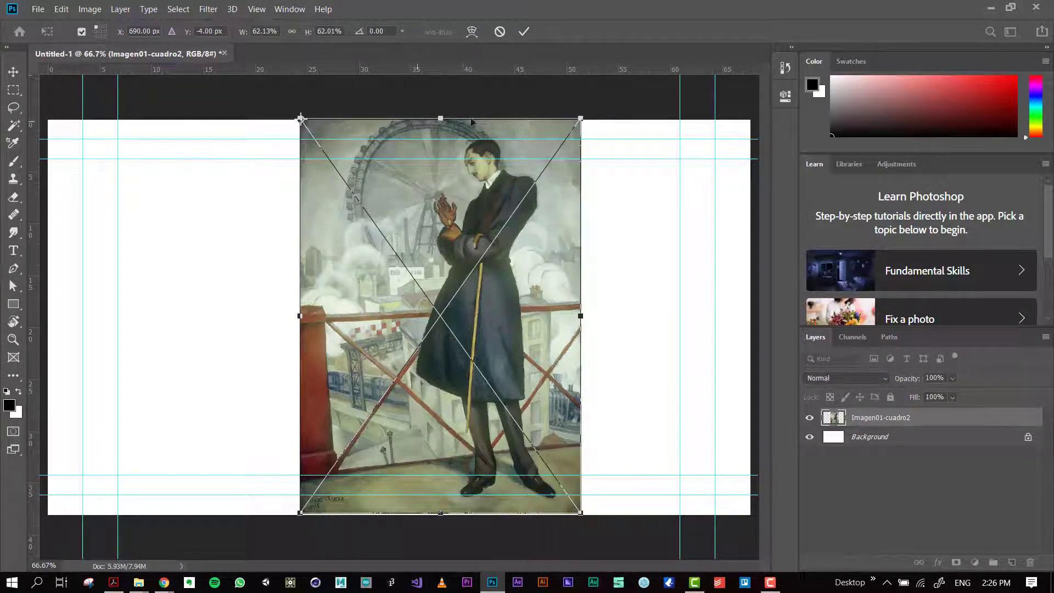
mouse_move(610, 115)
left_mouse_down()
mouse_move(554, 348)
mouse_move(657, 128)
left_mouse_up()
left_click_drag(301, 118, 355, 190)
left_click_drag(598, 109, 606, 132)
key("Return")
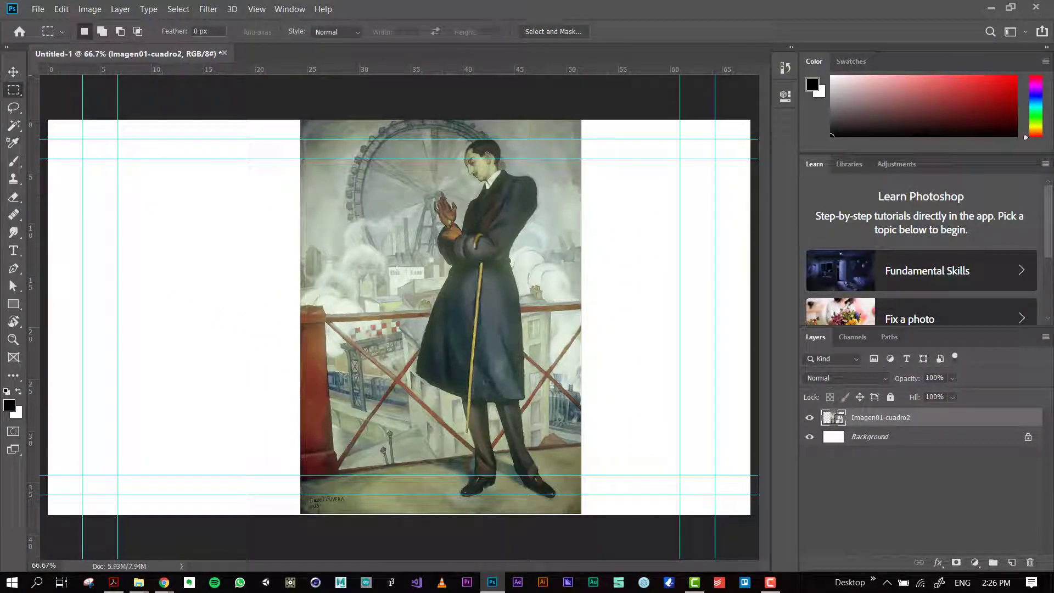
Step: In Chrome, preview the framed painting result and open its image options
key("alt+Tab")
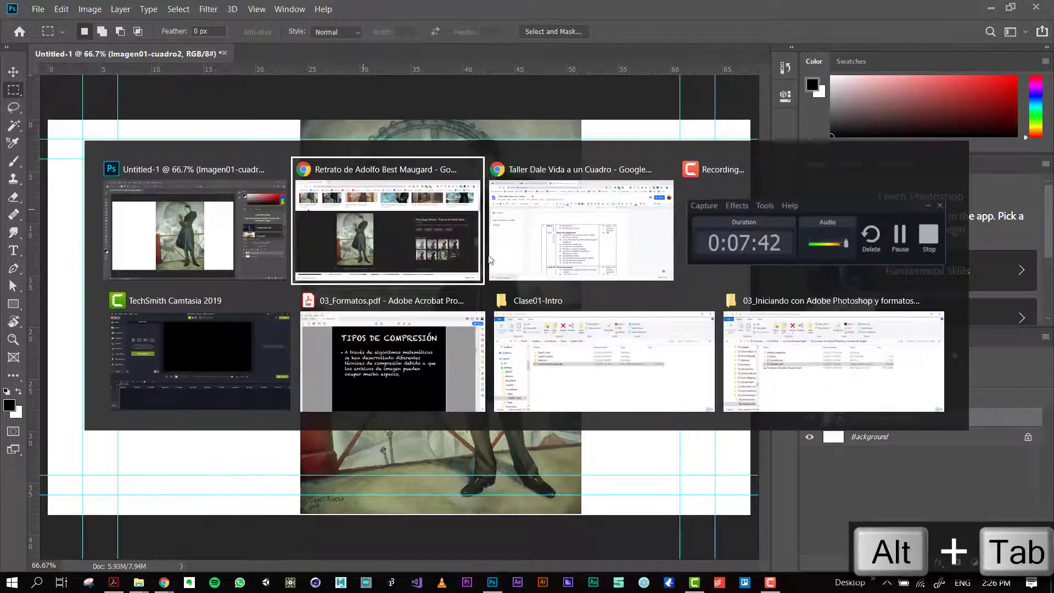
scroll(494, 164, "up", 3)
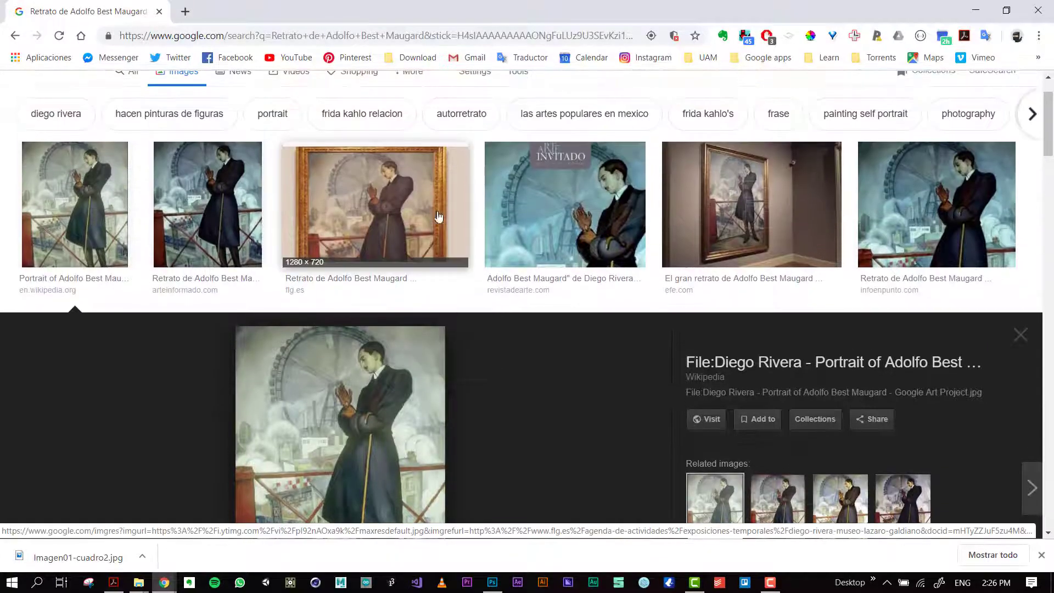
scroll(450, 215, "down", 1)
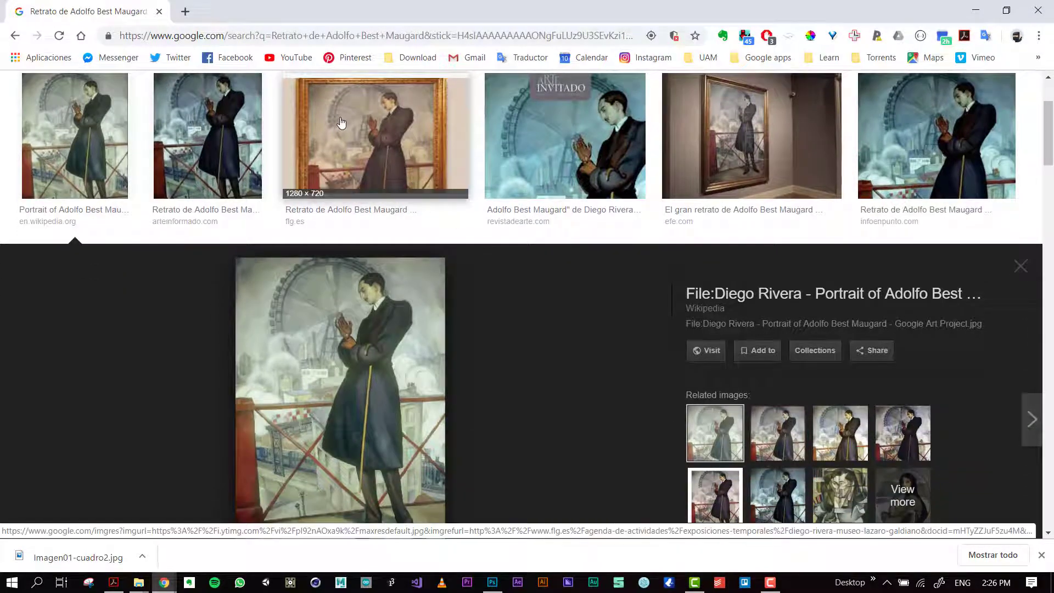
left_click(342, 124)
right_click(348, 307)
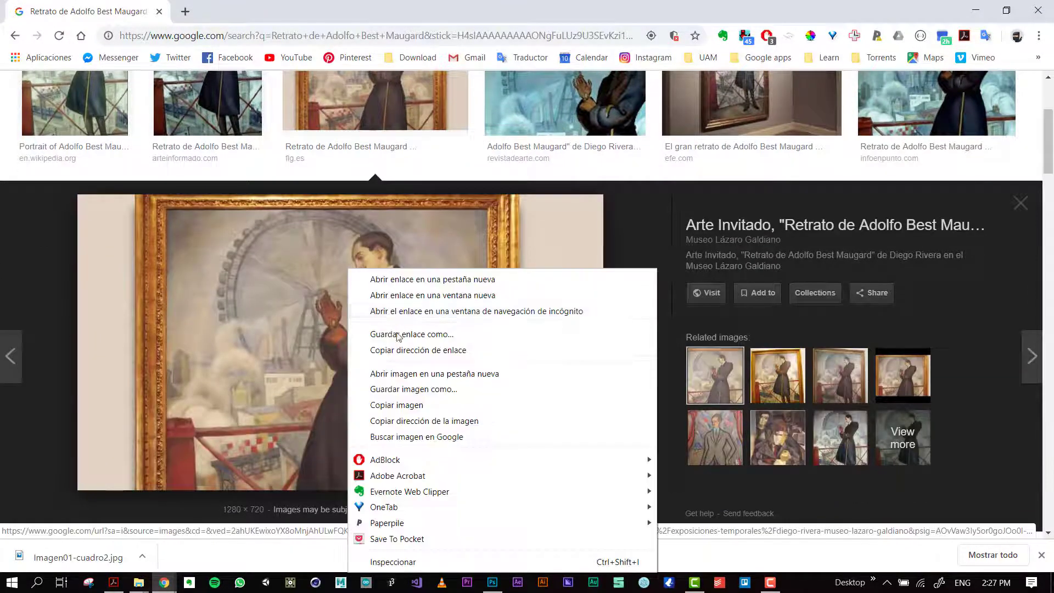
Step: Save the framed image to the Desktop as Imagen01-cuadro3.jpg and return to Photoshop
left_click(419, 390)
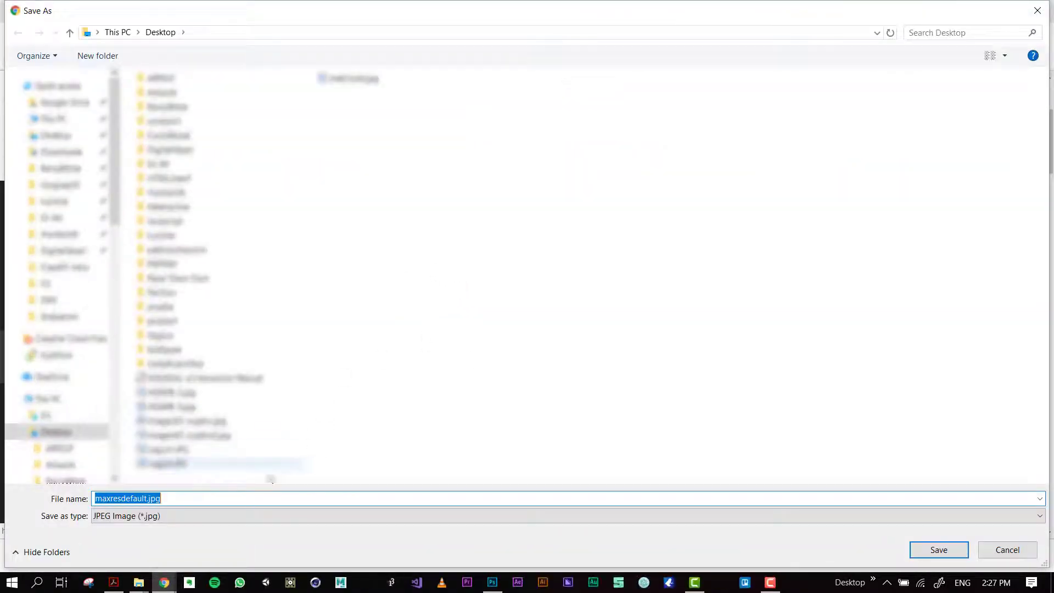
type("IMAGEN")
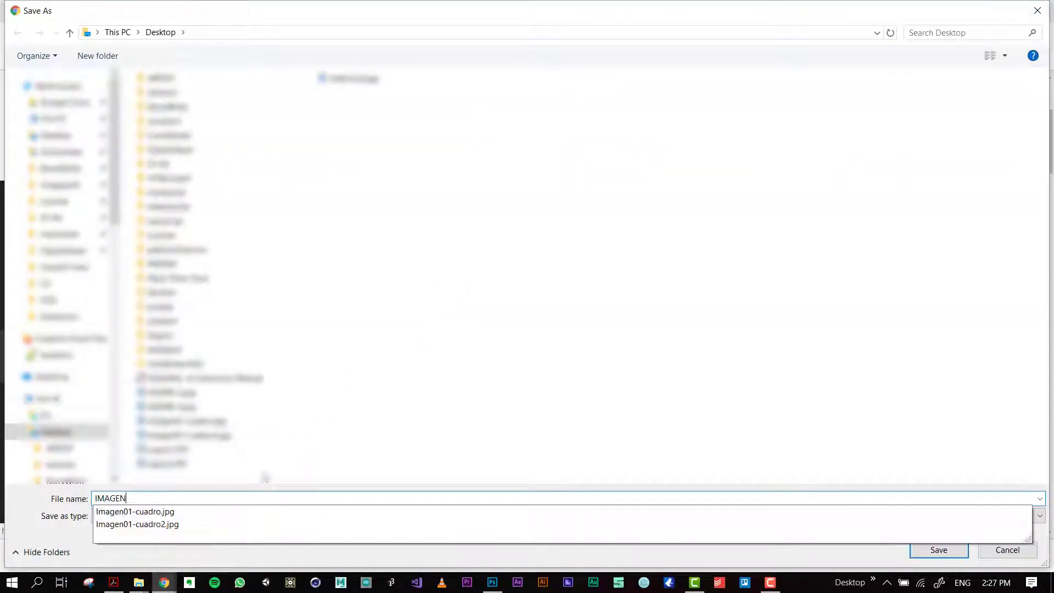
key("Down")
key("Down")
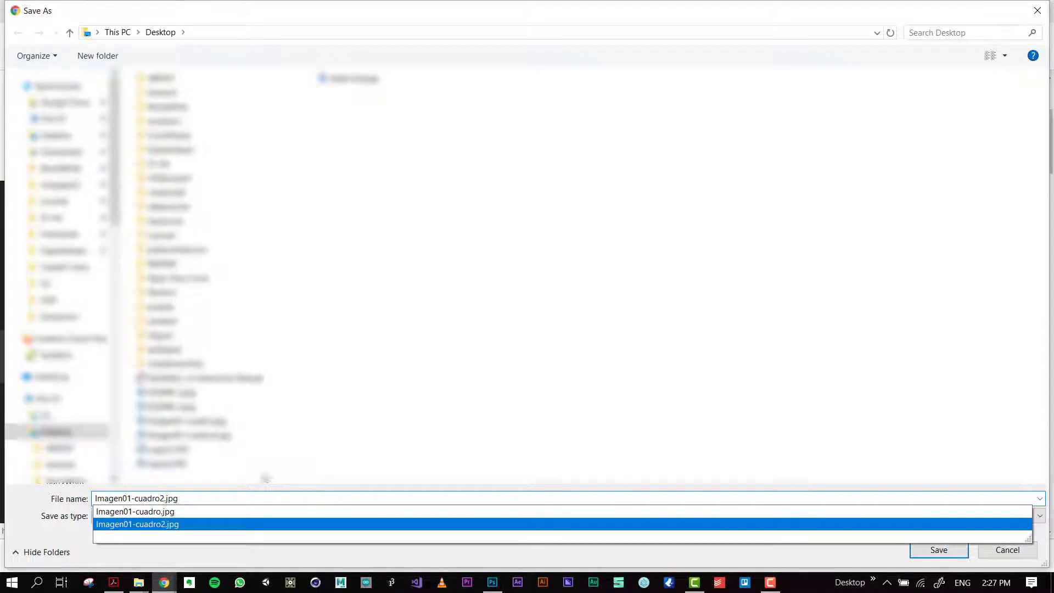
key("BackSpace")
type("3")
key("Return")
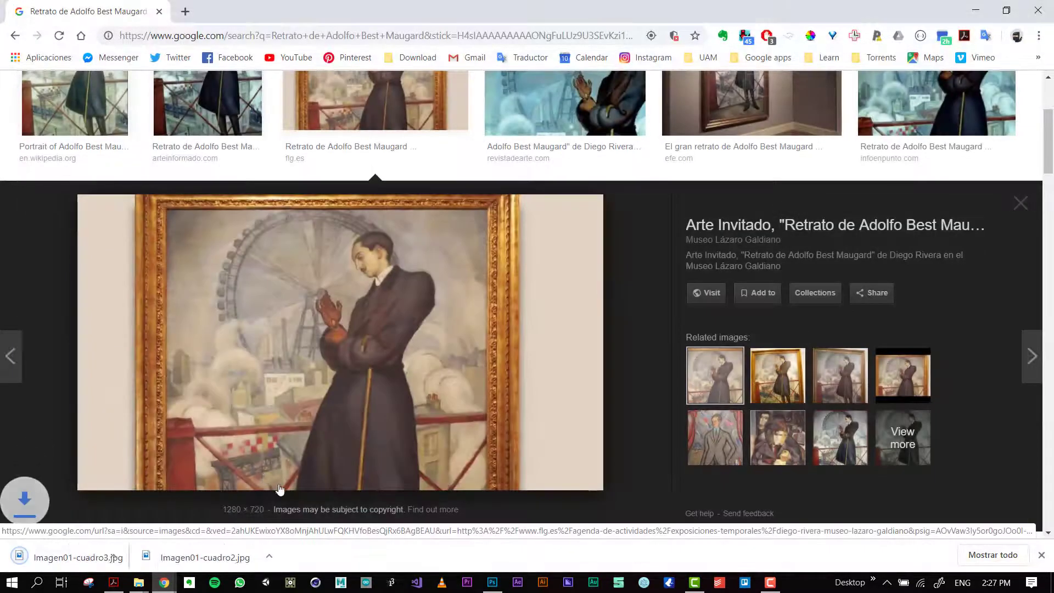
key("alt+Tab")
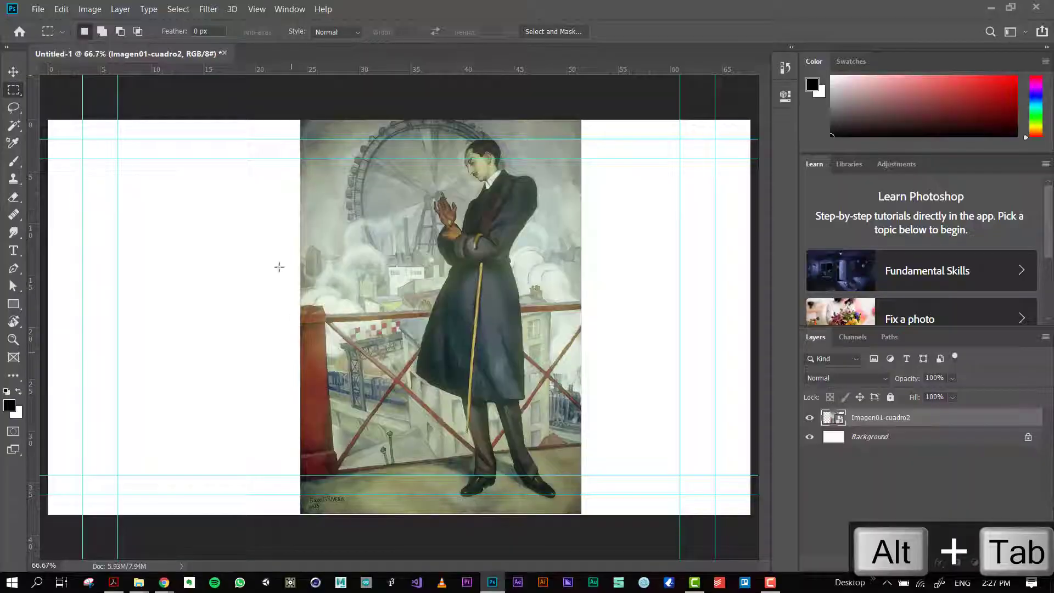
Step: Place Linked Imagen01-cuadro3.jpg from the Desktop onto the canvas
left_click(39, 9)
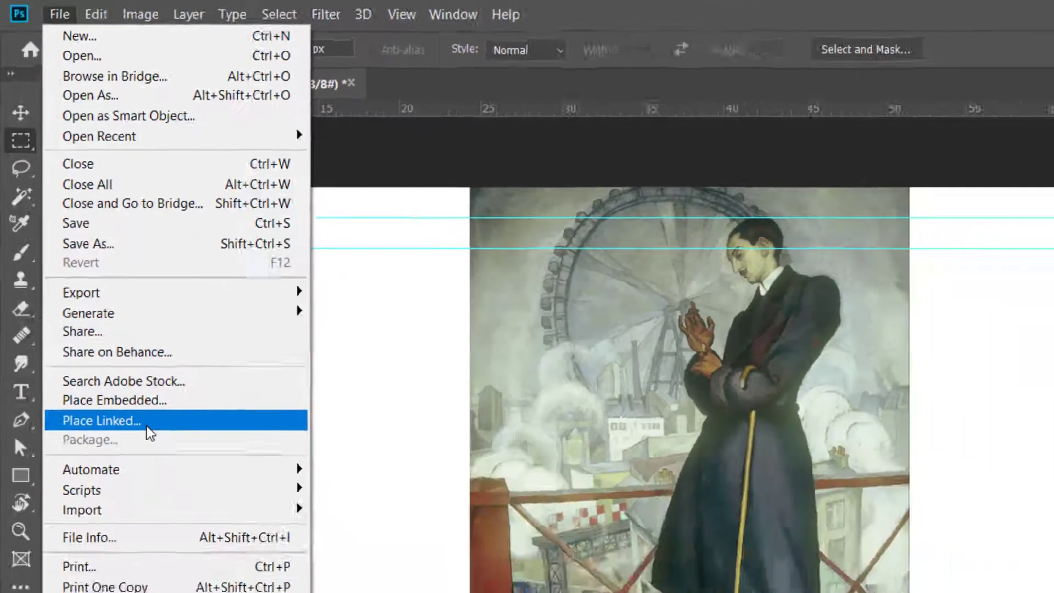
left_click(189, 552)
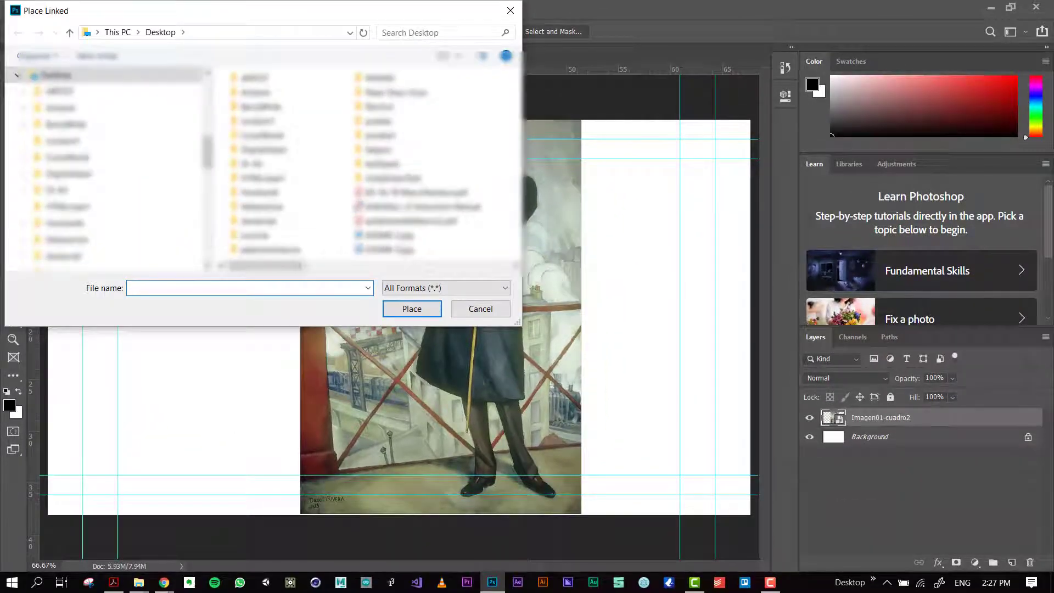
scroll(395, 169, "down", 2)
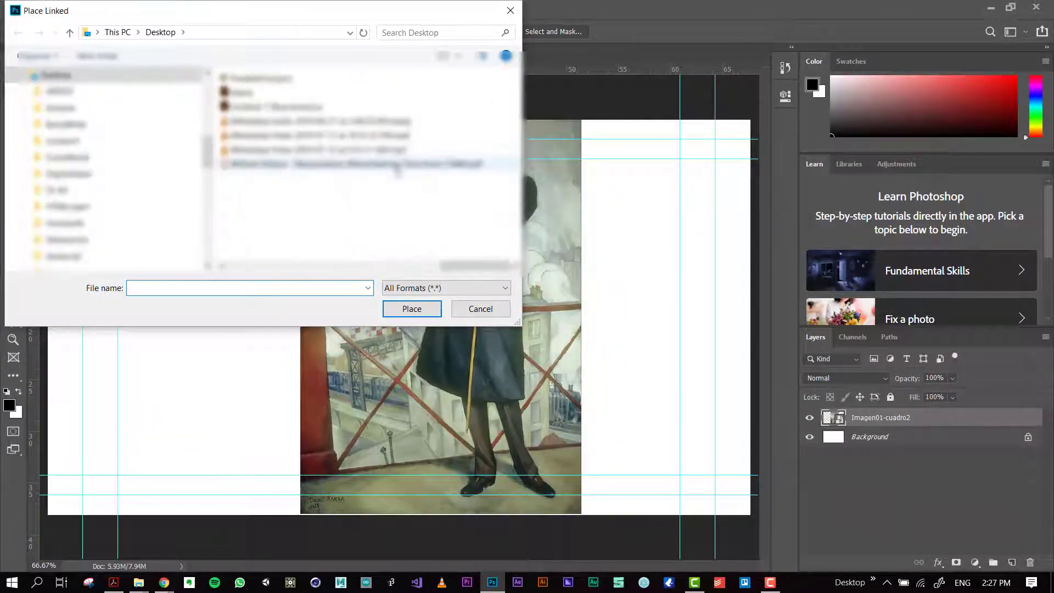
scroll(394, 169, "down", 2)
scroll(395, 176, "down", 1)
left_click(333, 134)
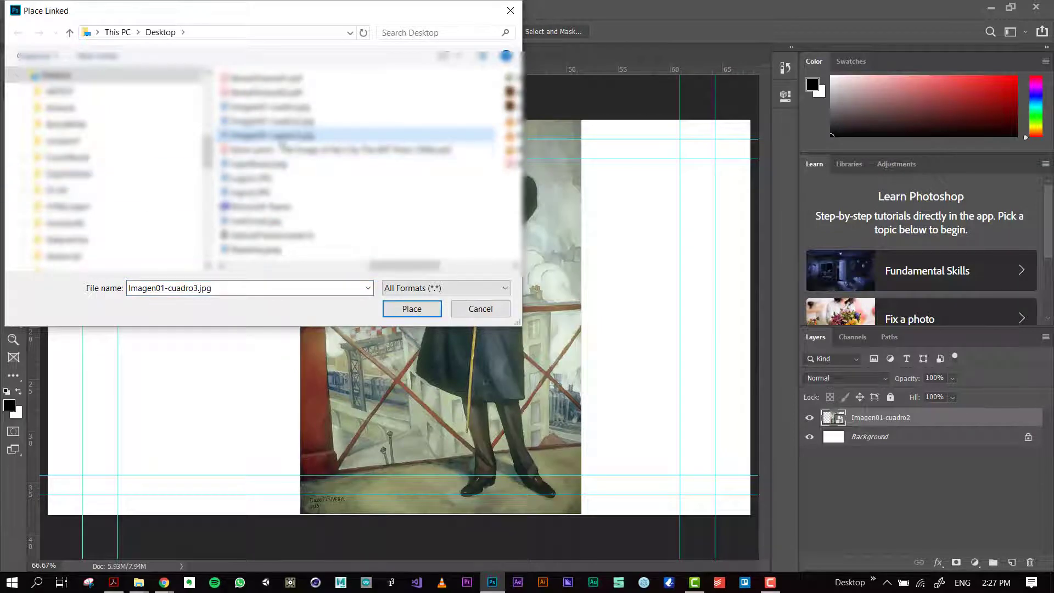
key("Return")
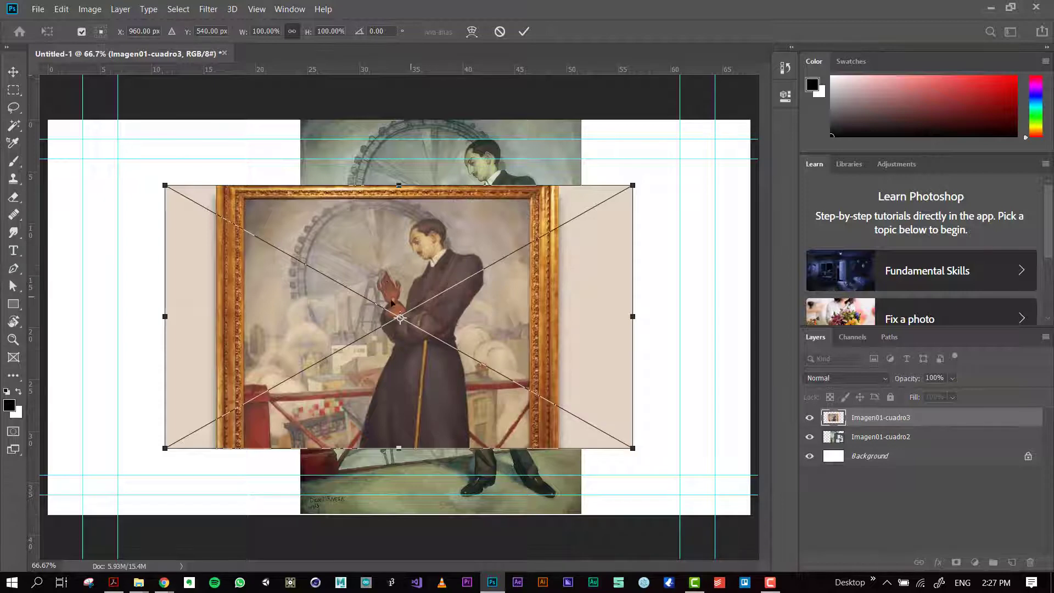
Step: Move the framed painting to the top-left corner, scale it to about 54%, and commit
left_click_drag(646, 174, 673, 193)
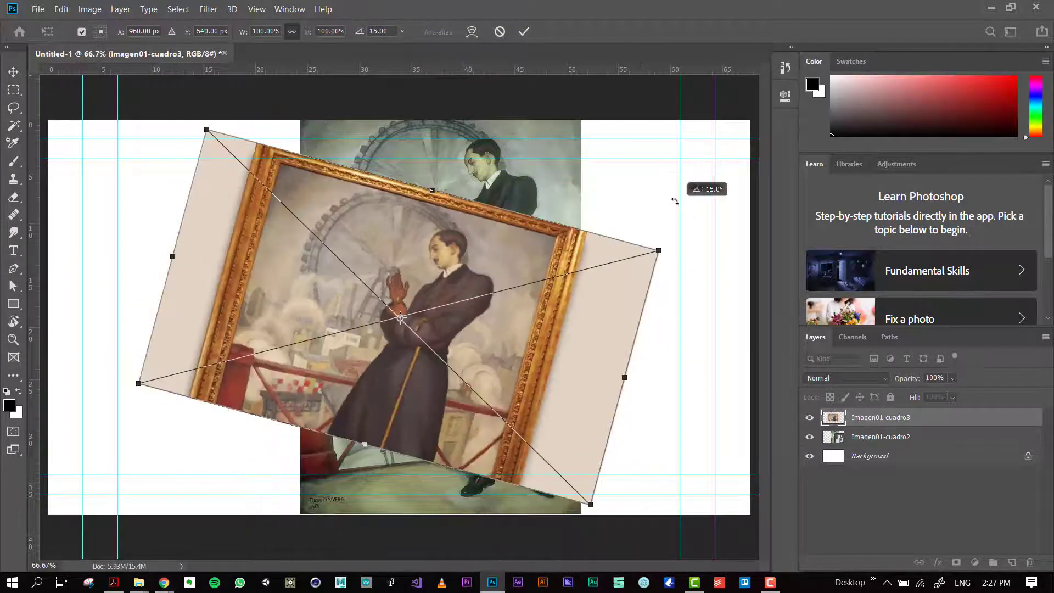
left_click_drag(441, 273, 321, 197)
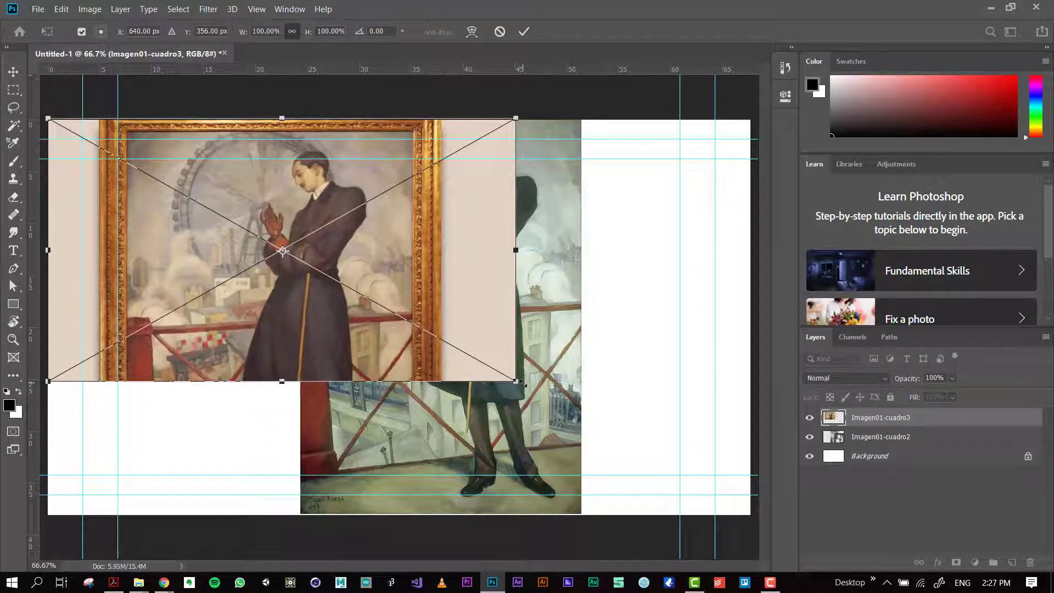
left_click_drag(517, 383, 501, 356)
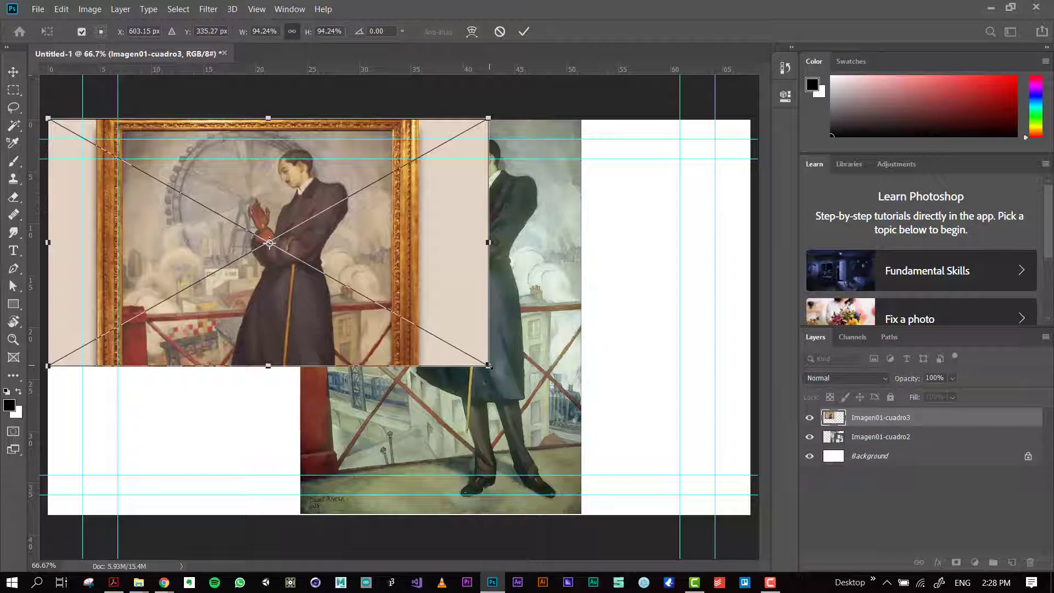
mouse_move(489, 365)
left_mouse_down()
mouse_move(337, 357)
mouse_move(446, 335)
mouse_move(298, 260)
left_mouse_up()
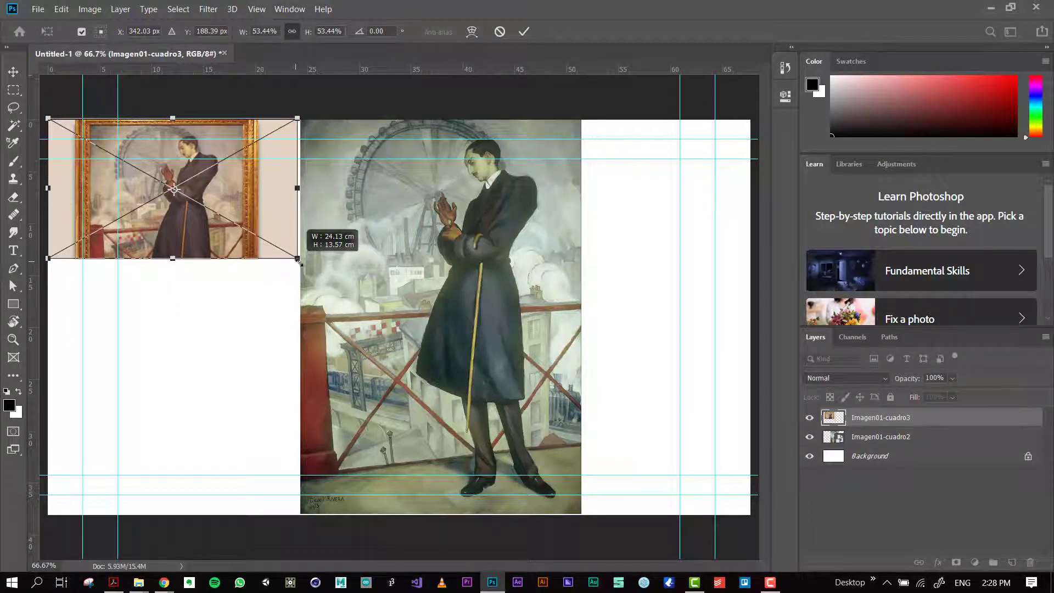
mouse_move(298, 260)
left_mouse_down()
mouse_move(313, 268)
mouse_move(296, 270)
left_mouse_up()
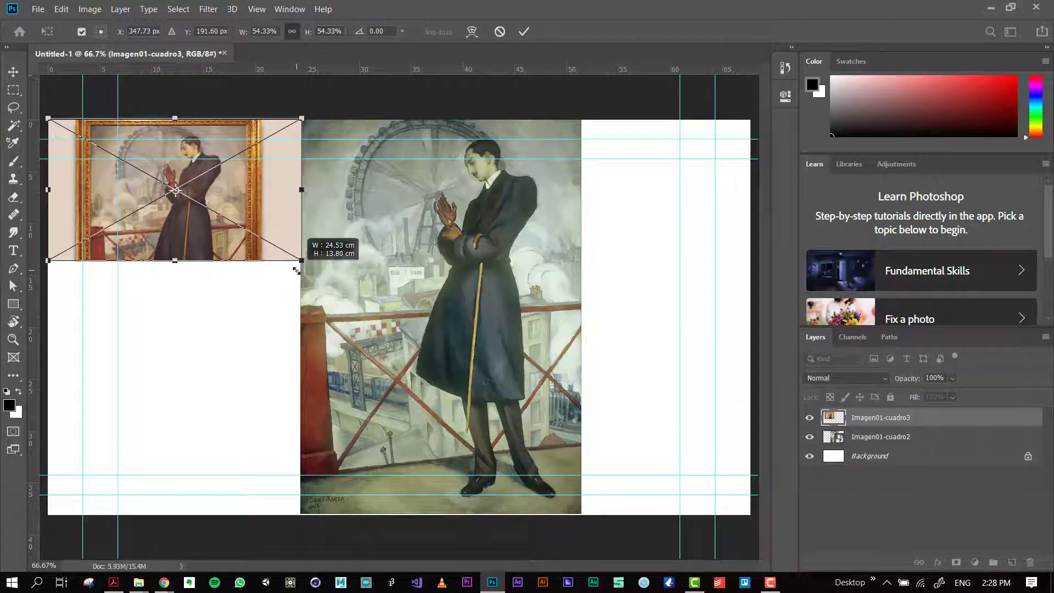
left_click_drag(296, 270, 295, 270)
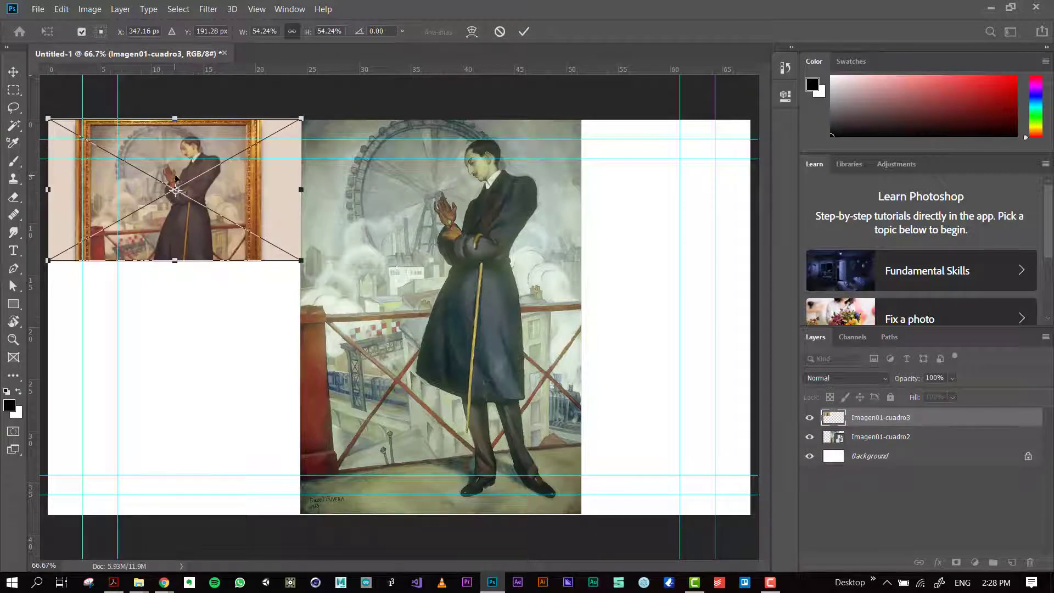
key("Return")
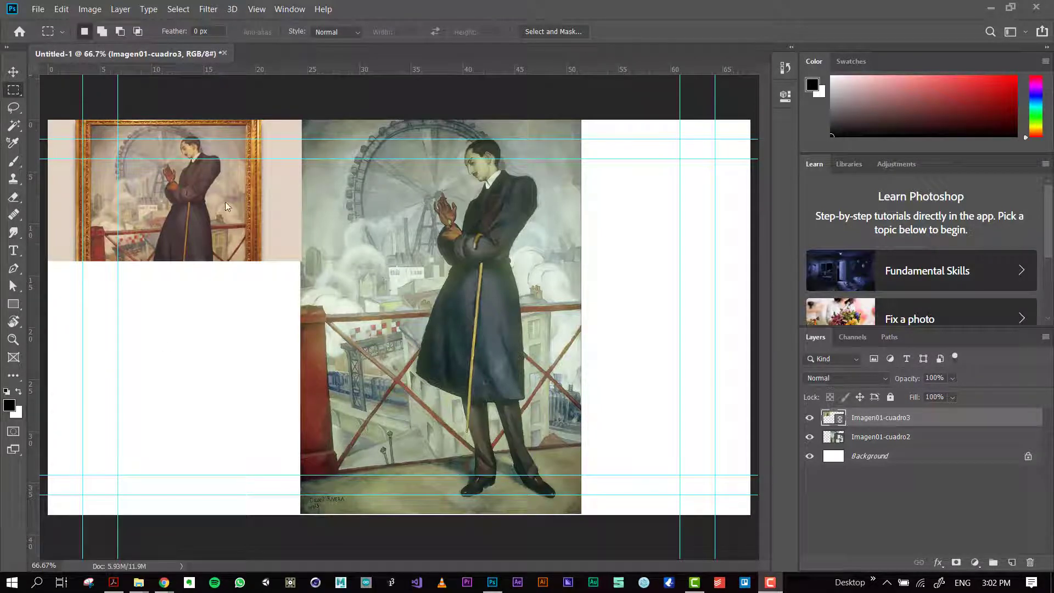
left_click(163, 181)
Step: Delete an image file from the Desktop folder in File Explorer, then minimize the window
key("v")
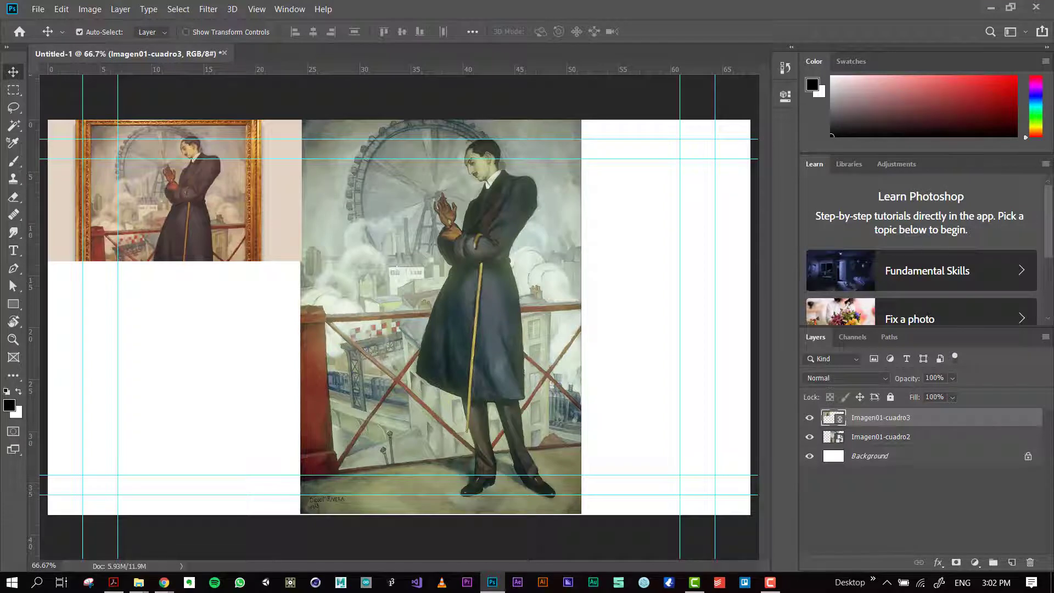
key("alt+Tab")
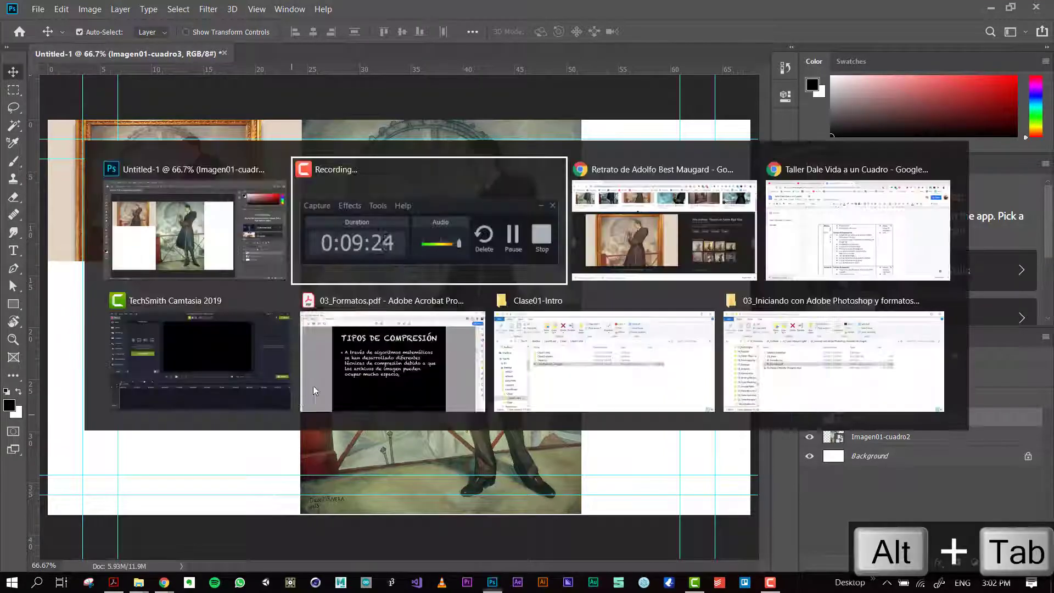
key("Escape")
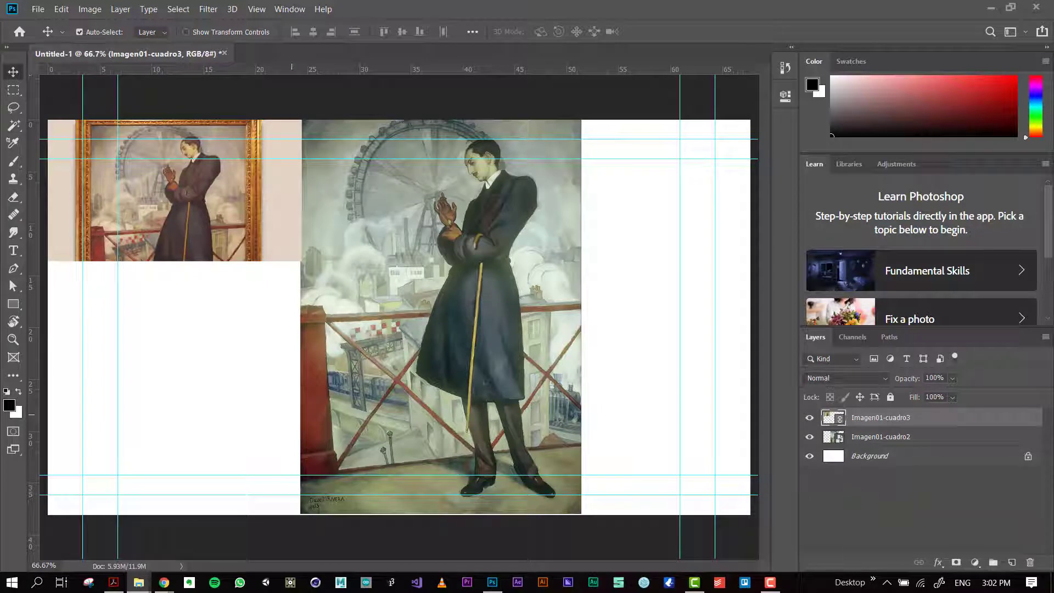
key("alt+Tab")
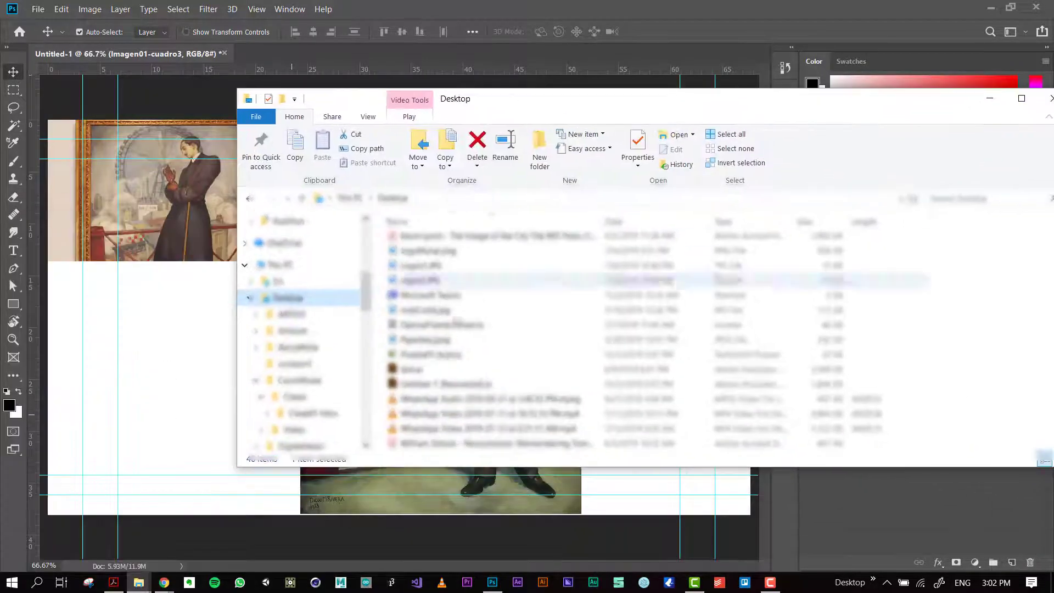
scroll(467, 360, "up", 3)
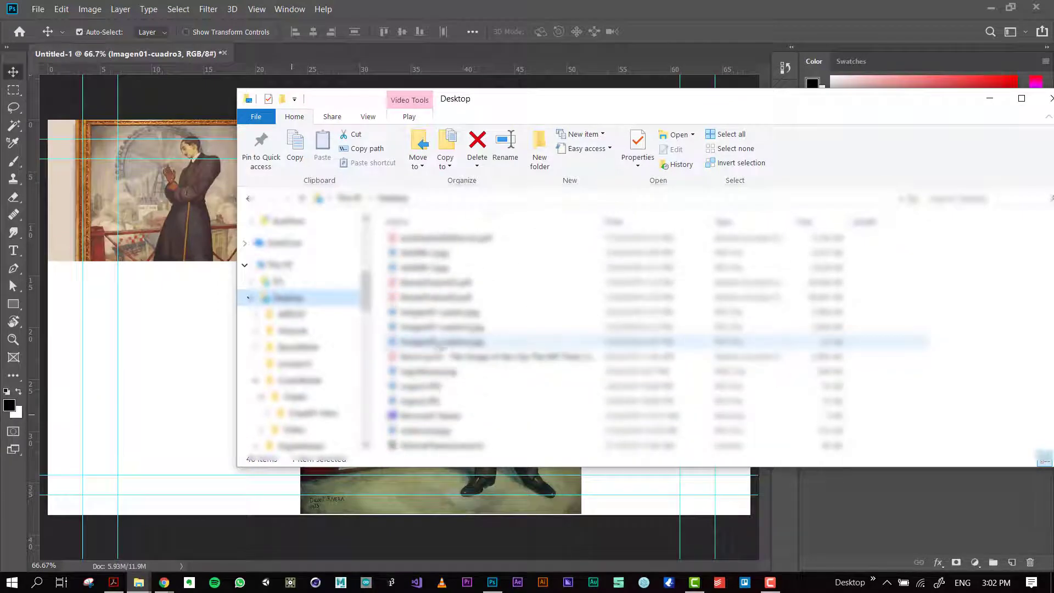
left_click(442, 342)
right_click(442, 343)
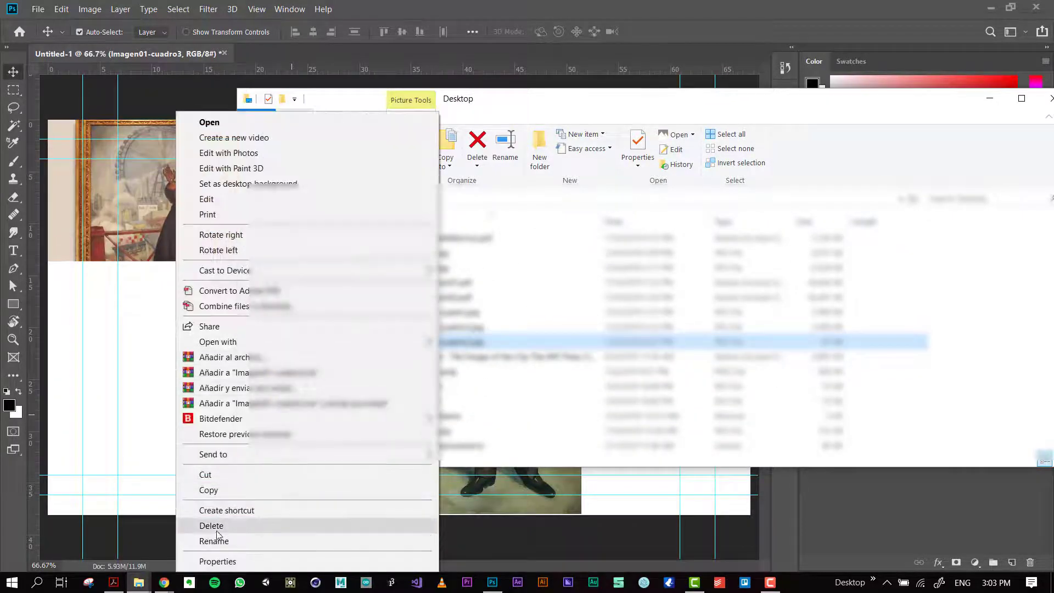
left_click(294, 526)
left_click(990, 98)
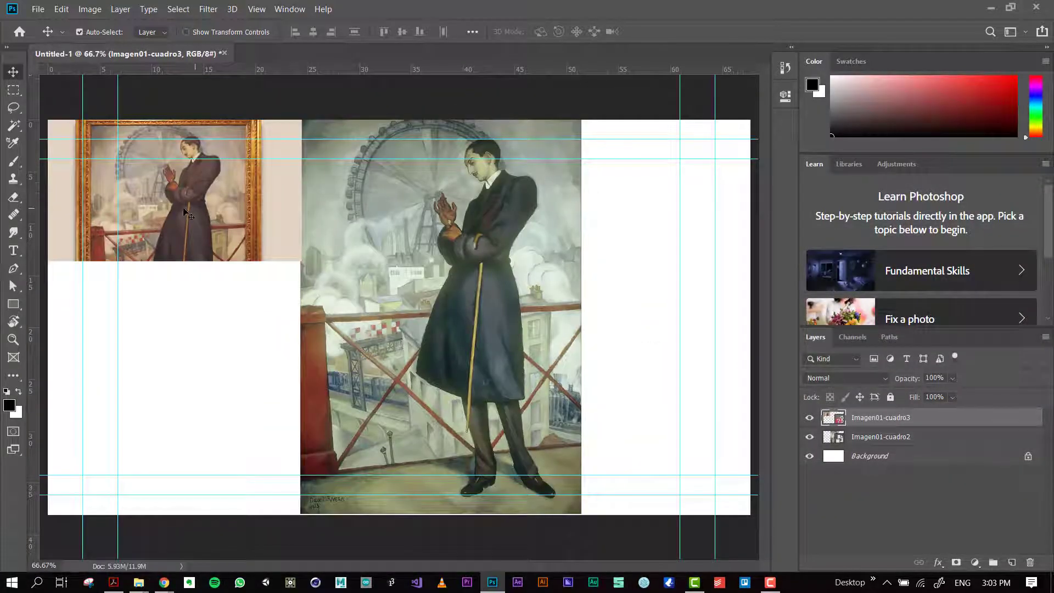
Step: After undoing a trial move, delete the small framed-painting layer Imagen01-cuadro3
left_click_drag(184, 212, 219, 254)
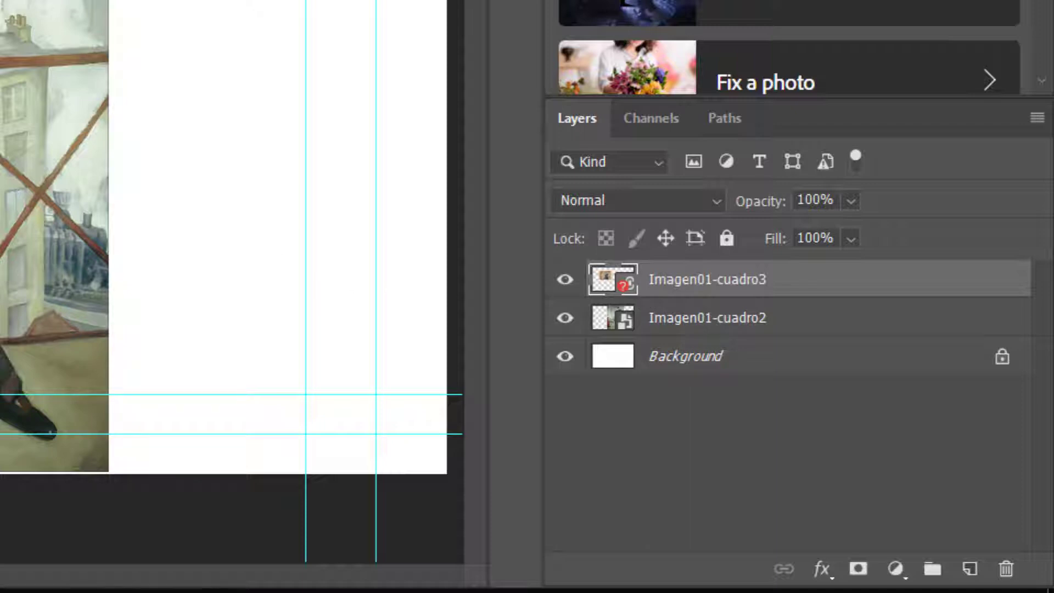
key("ctrl+z")
mouse_move(661, 291)
left_mouse_down()
mouse_move(1011, 579)
mouse_move(1007, 571)
left_mouse_up()
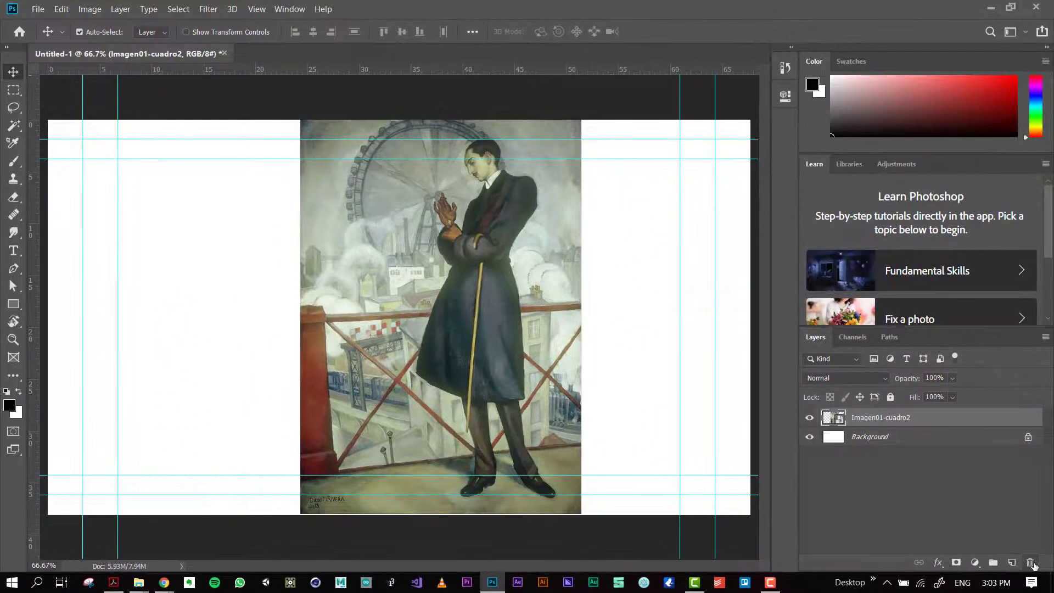
Step: Delete and then restore layer Imagen01-cuadro2, and shift the standing-figure painting left
left_click(1030, 562)
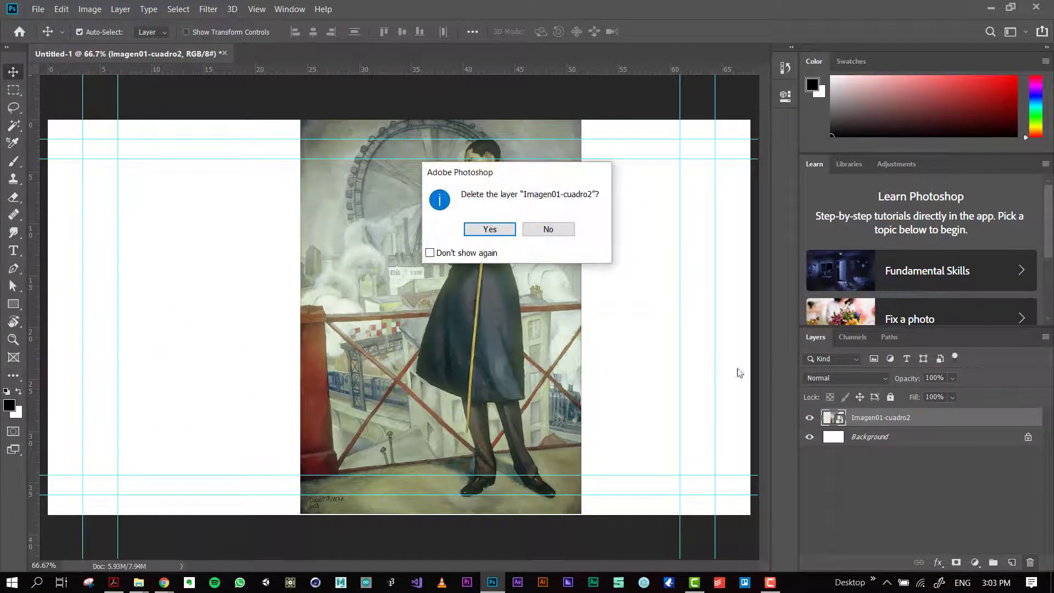
left_click(484, 230)
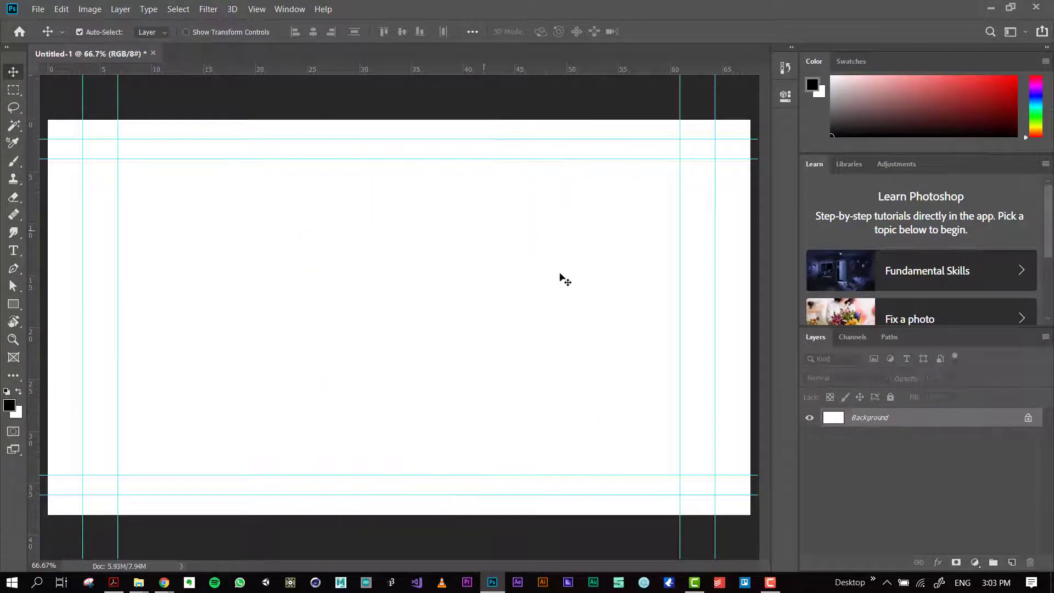
key("ctrl+z")
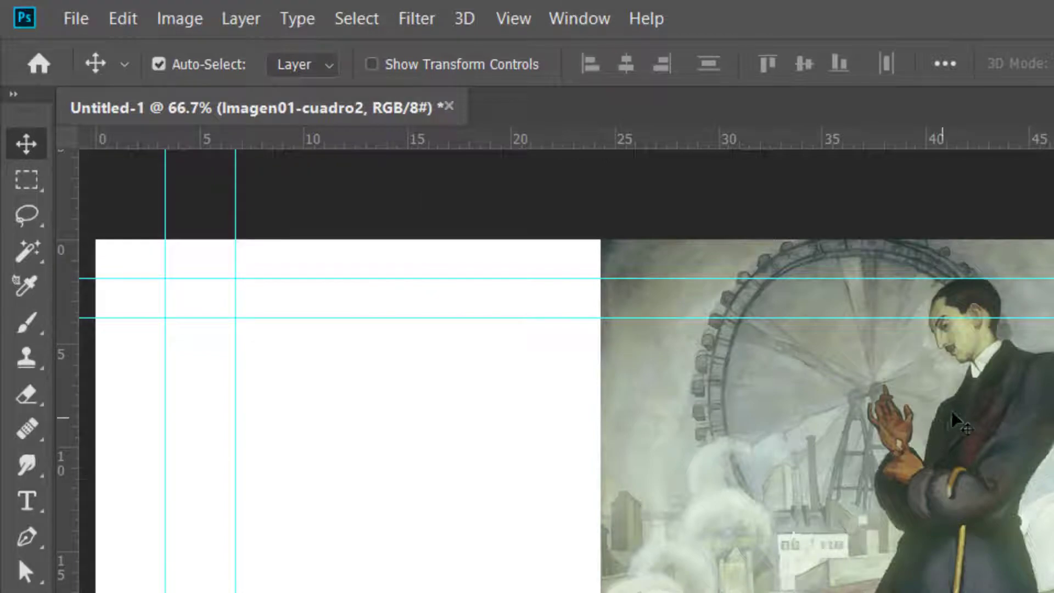
mouse_move(954, 421)
left_mouse_down()
mouse_move(648, 435)
mouse_move(401, 205)
mouse_move(424, 210)
left_mouse_up()
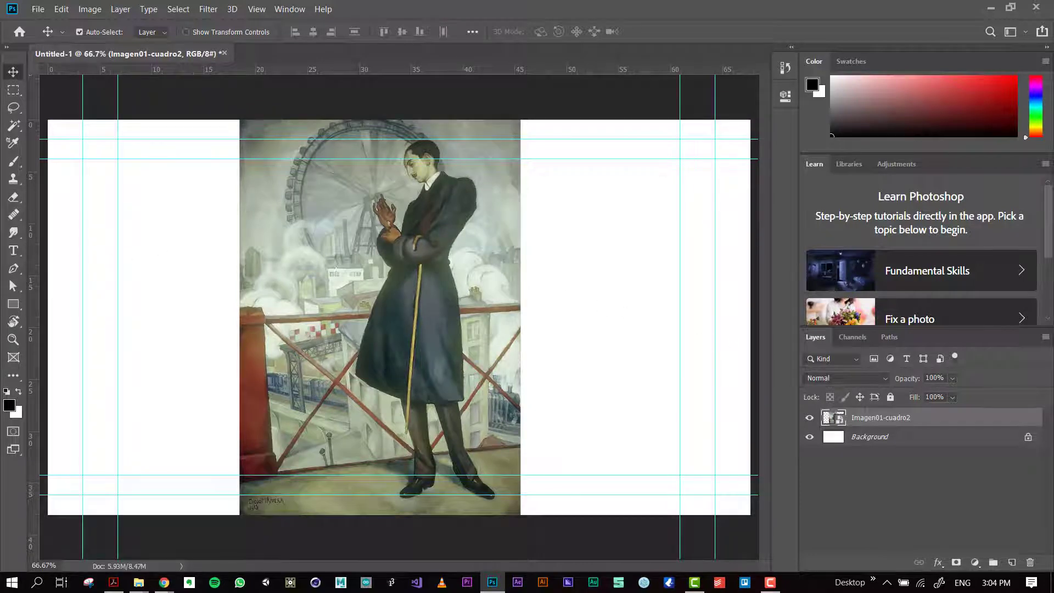
Step: Drag the painting file from the Desktop folder in as layer Imagen01-cuadro, placed at left
left_click(139, 582)
left_click_drag(443, 98, 483, 98)
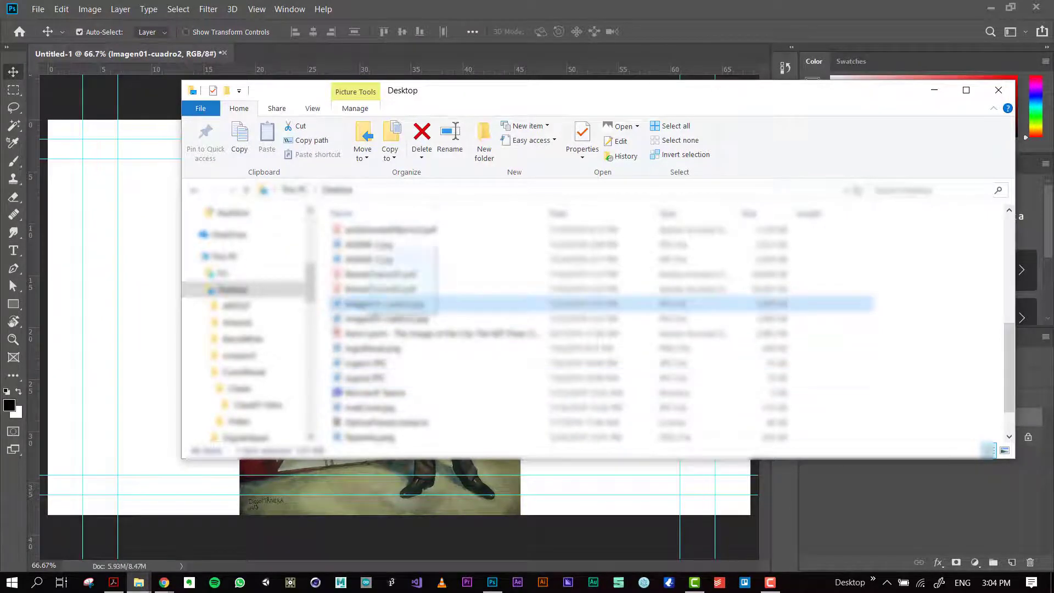
left_click_drag(419, 306, 130, 336)
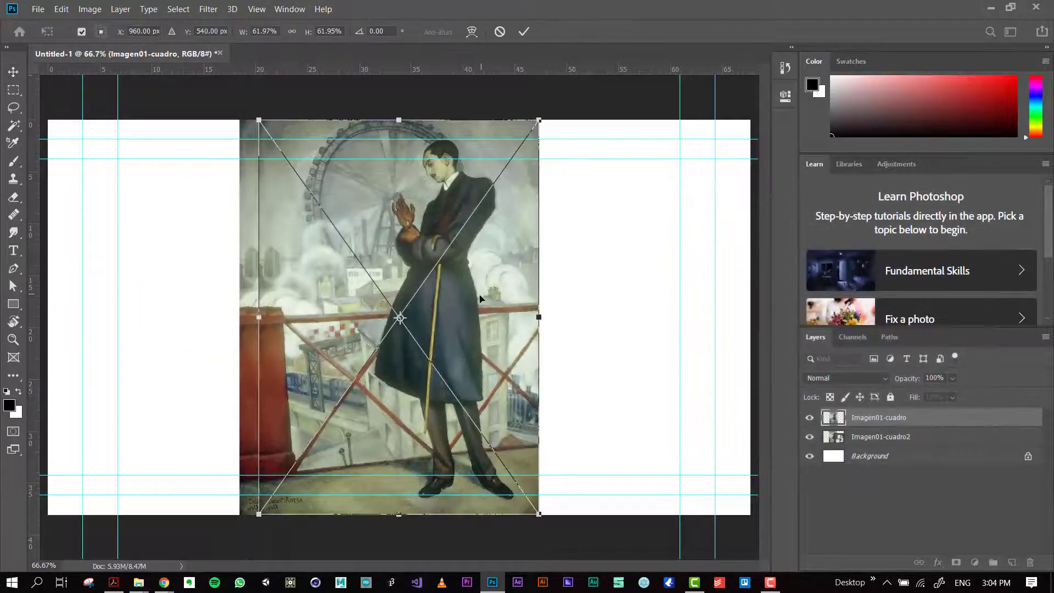
left_click_drag(480, 299, 290, 302)
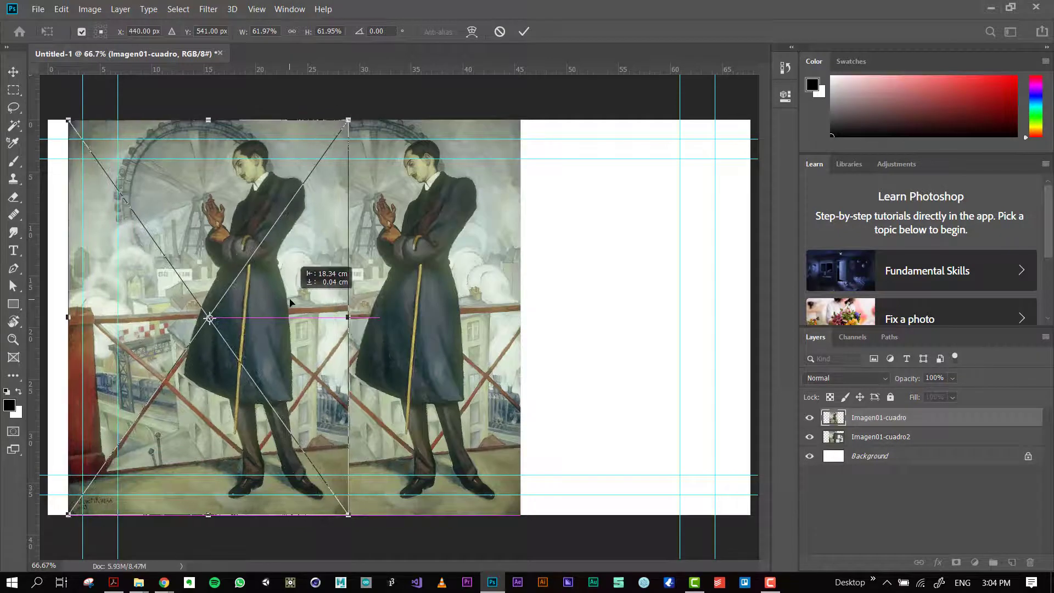
key("Return")
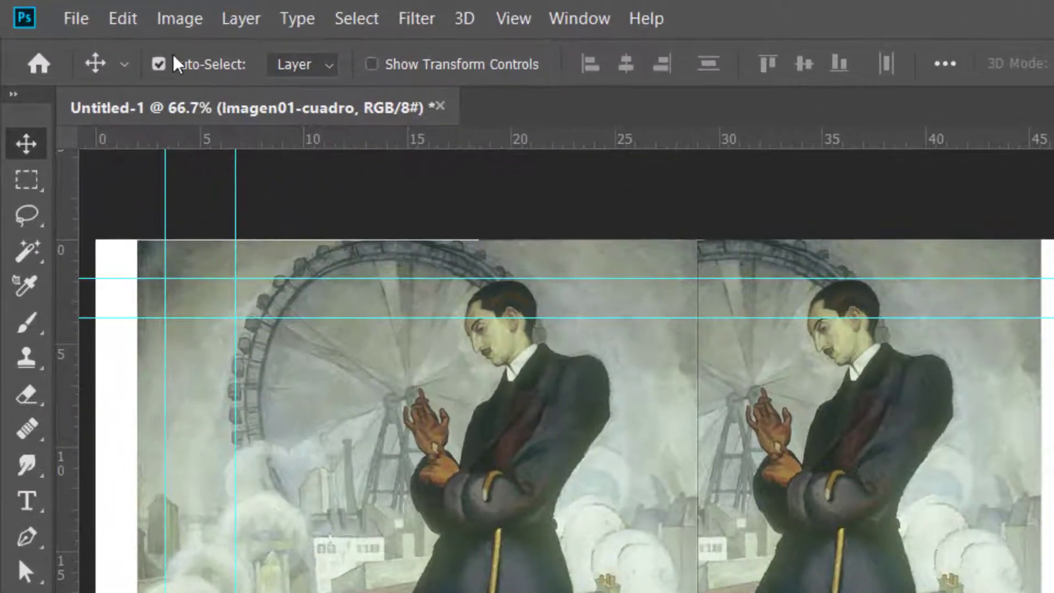
Step: With auto-select, move one painting copy to the canvas's right side and the other to its left edge
left_click(158, 65)
left_click(789, 405)
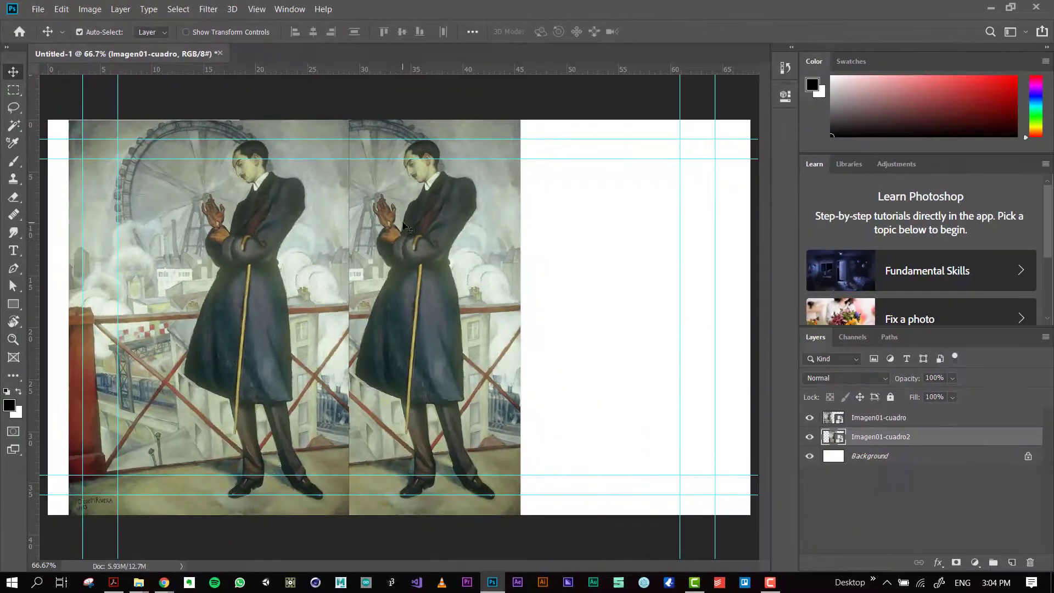
left_click(486, 244)
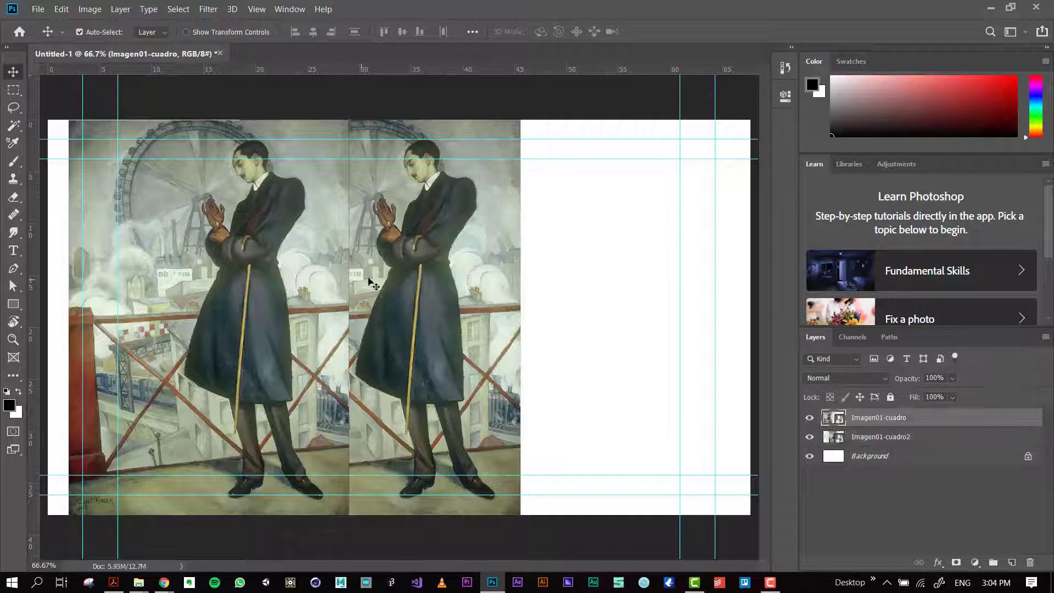
left_click_drag(384, 277, 599, 281)
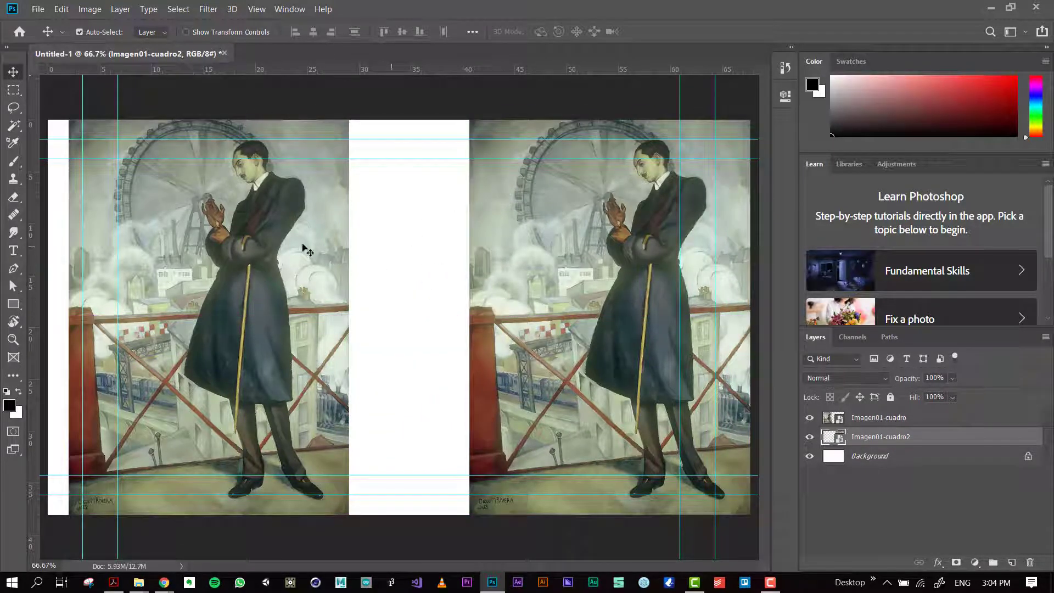
mouse_move(241, 242)
left_mouse_down()
mouse_move(212, 242)
mouse_move(221, 242)
left_mouse_up()
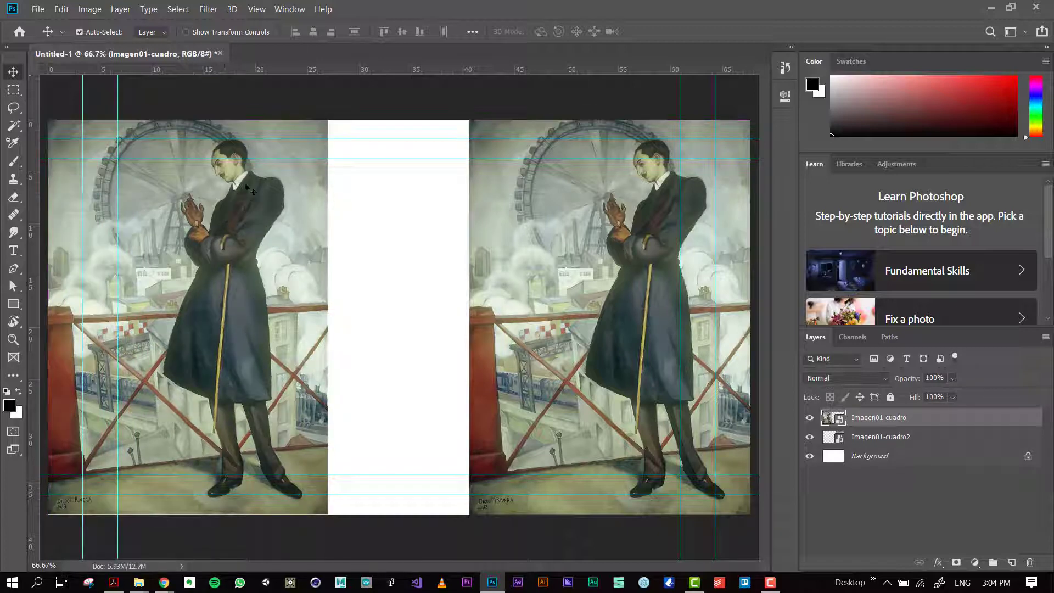
left_click(78, 31)
Step: Toggle both painting layers' visibility to identify them, then reposition Imagen01-cuadro
left_click(811, 418)
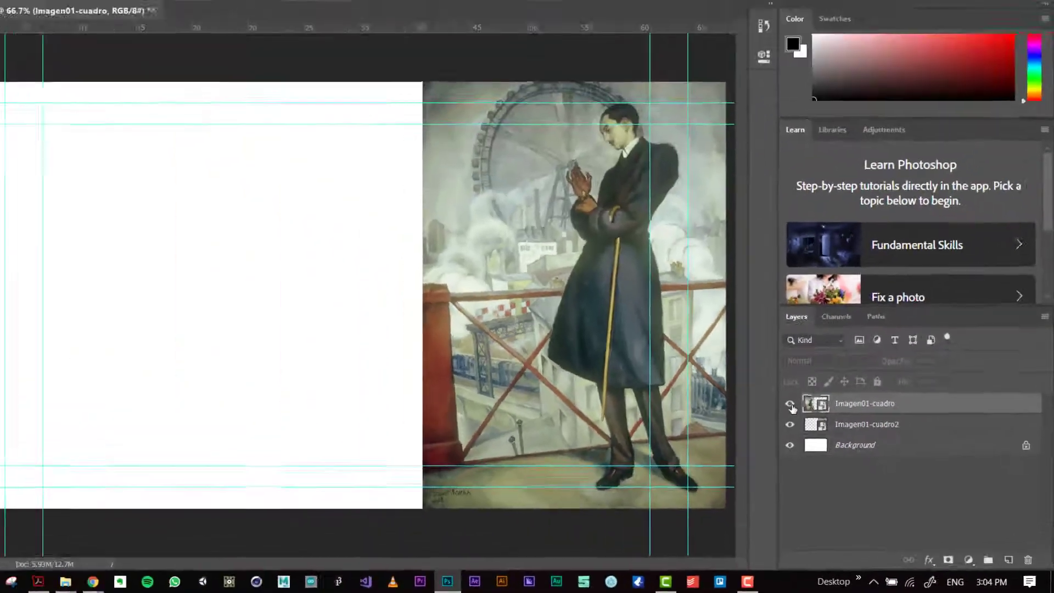
left_click(811, 418)
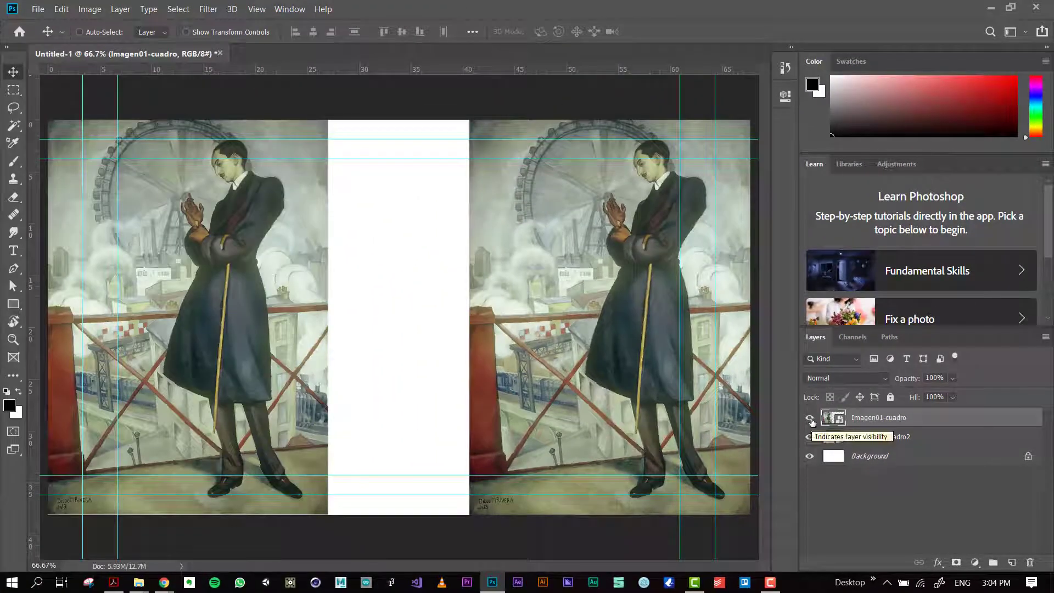
left_click(811, 417)
left_click(811, 417)
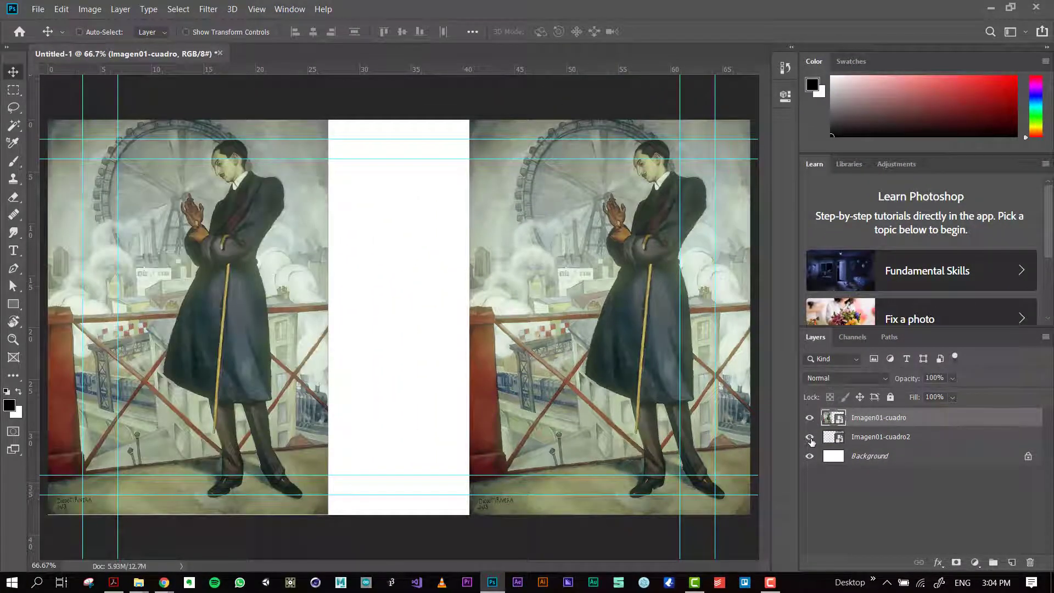
left_click(811, 437)
left_click(811, 438)
mouse_move(524, 277)
left_mouse_down()
mouse_move(708, 275)
mouse_move(522, 282)
left_mouse_up()
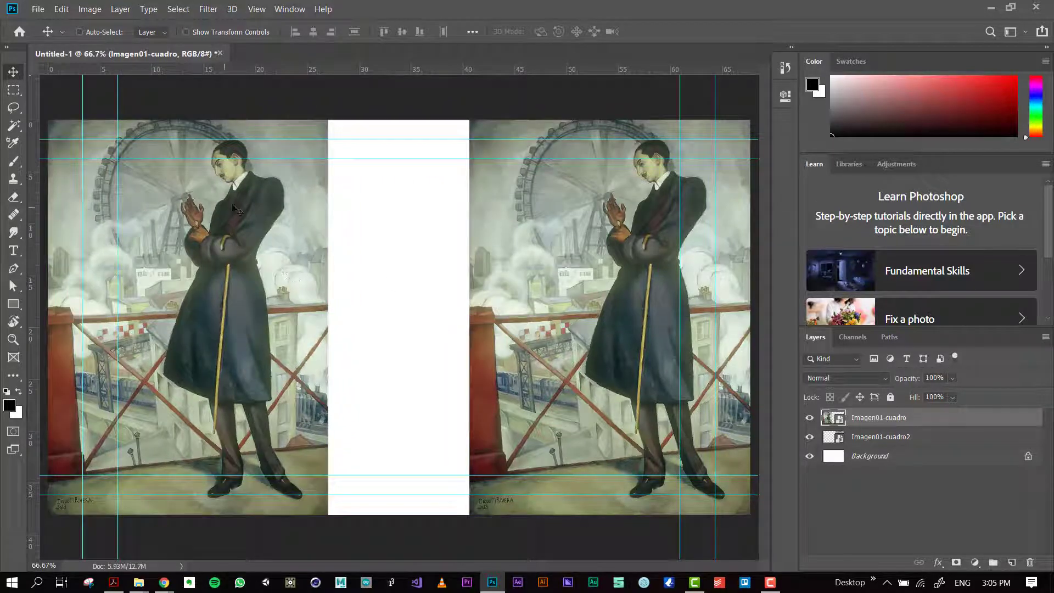
Step: Toggle transform controls on and off, then switch to the Rectangular Marquee with its shape options shown
left_click(186, 31)
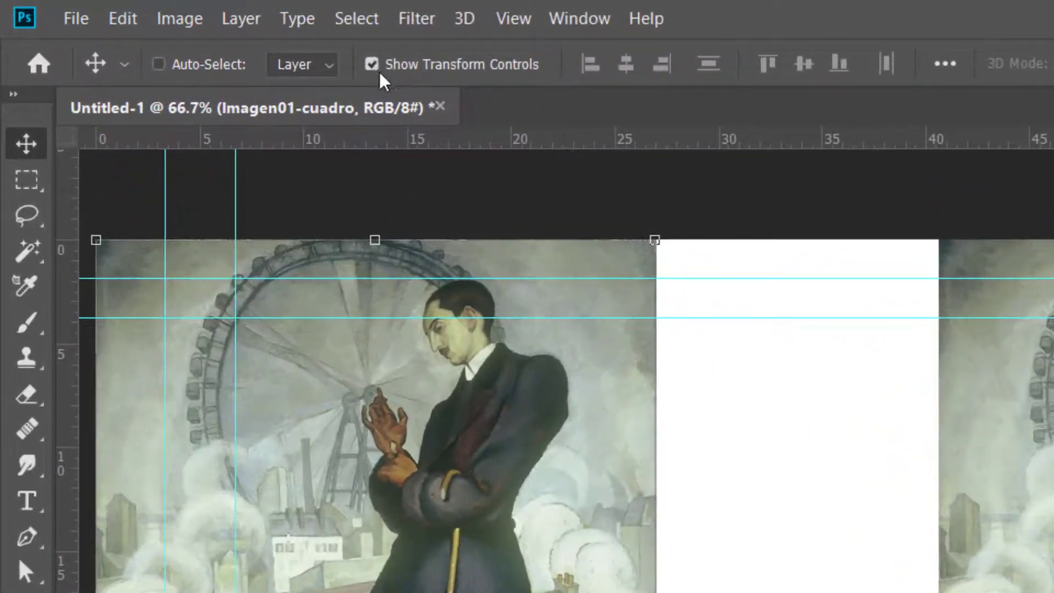
left_click(372, 64)
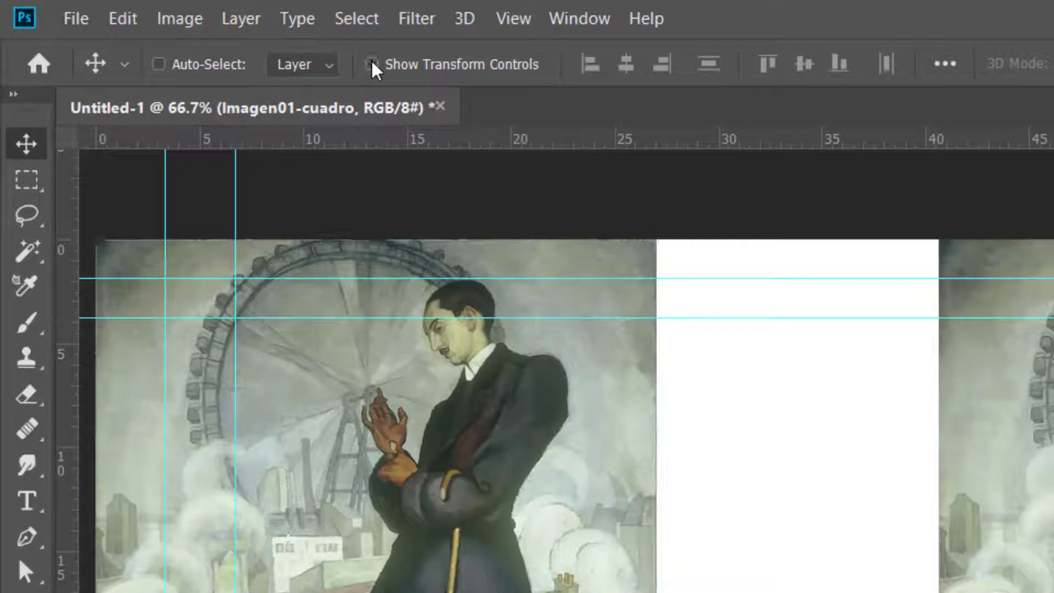
left_click(372, 65)
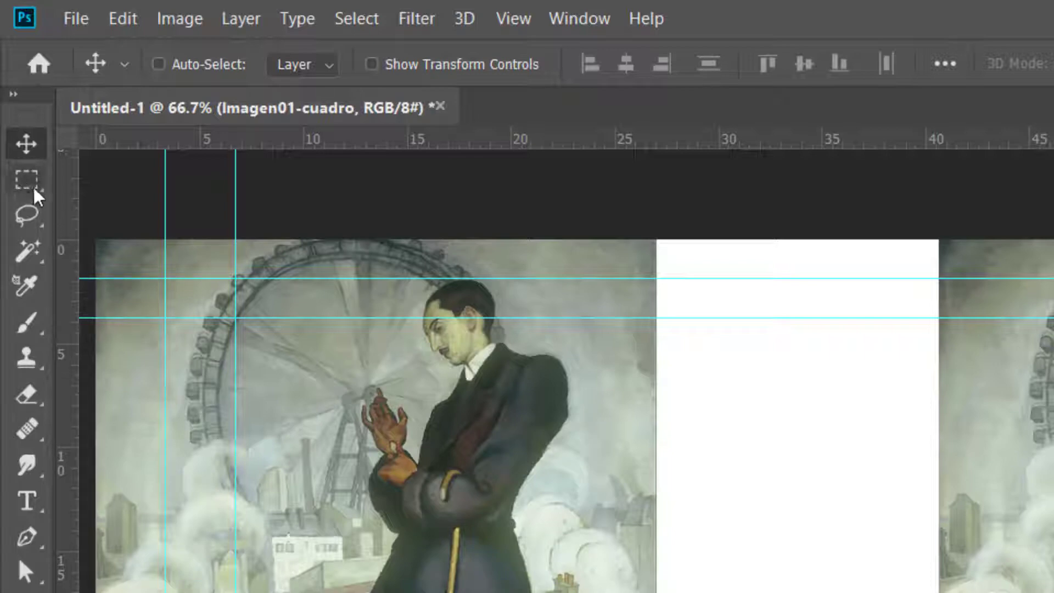
left_click(32, 193)
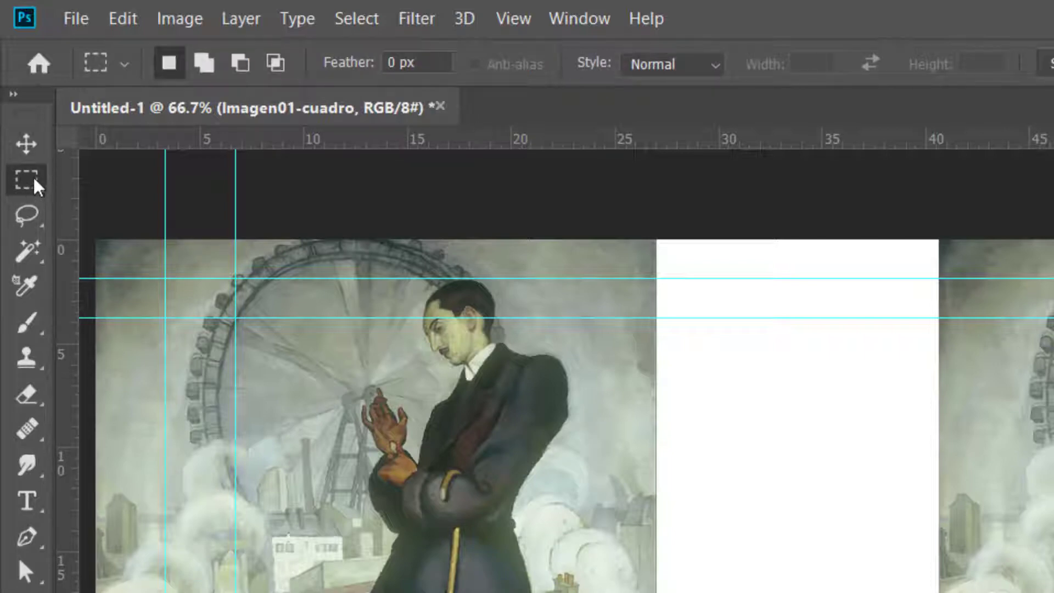
right_click(37, 187)
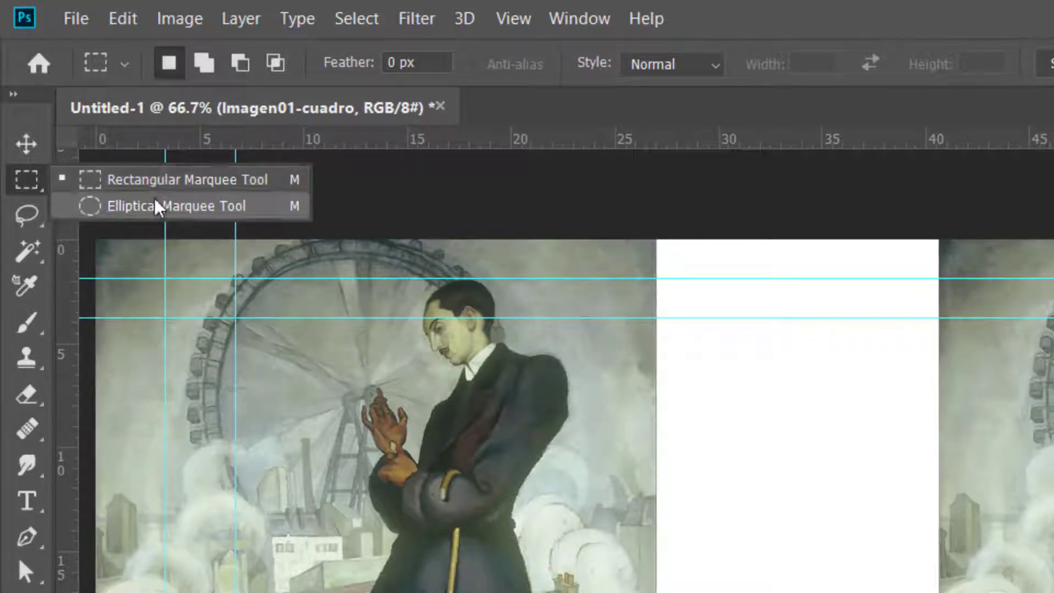
Step: After a test rectangle, draw an elliptical circle selection over the right painting's head and hands
left_click(158, 183)
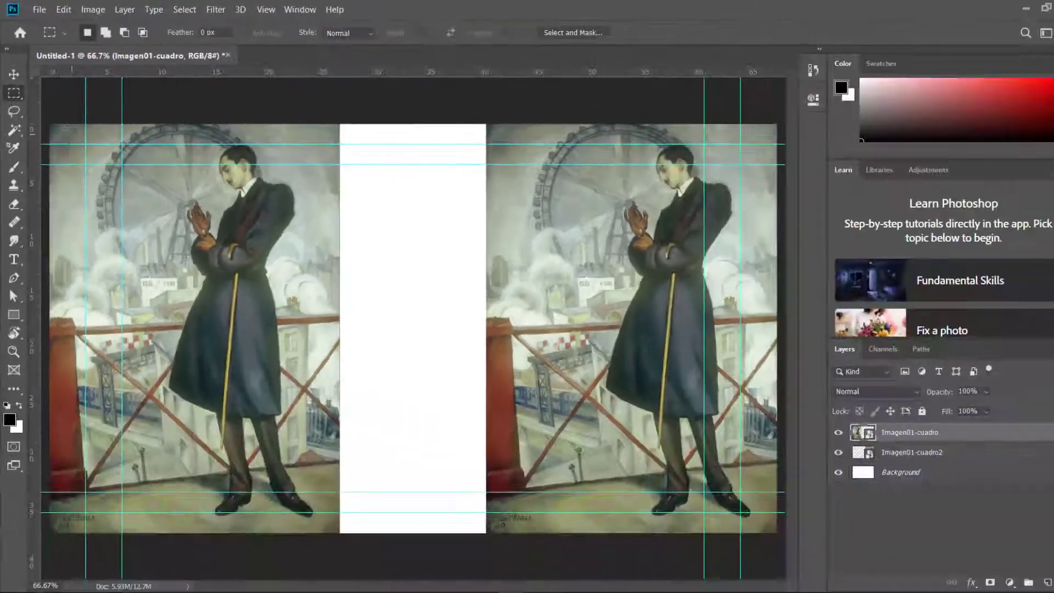
left_click_drag(67, 128, 320, 322)
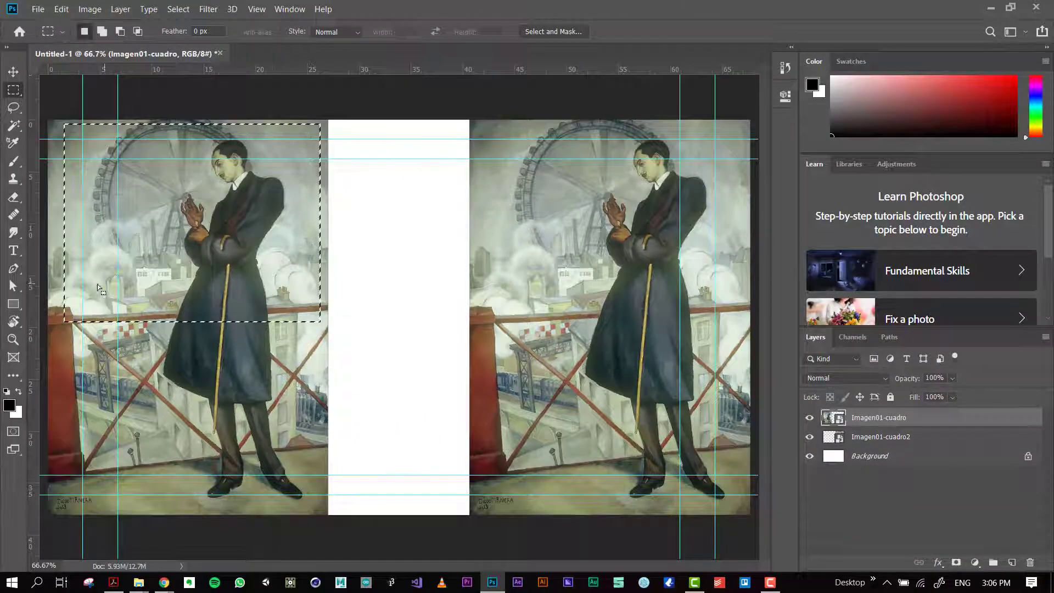
right_click(18, 90)
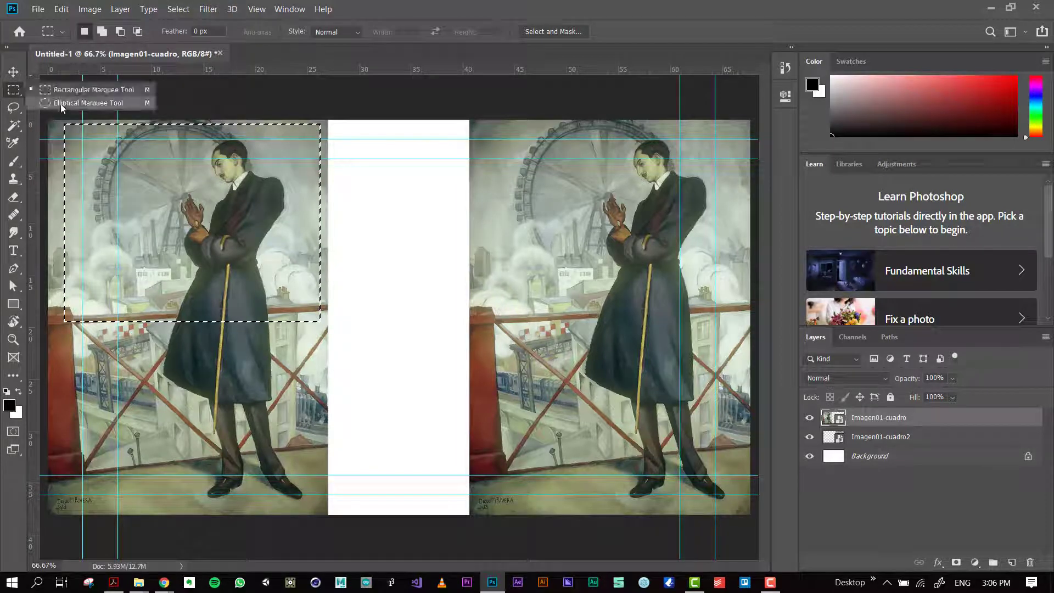
left_click(60, 104)
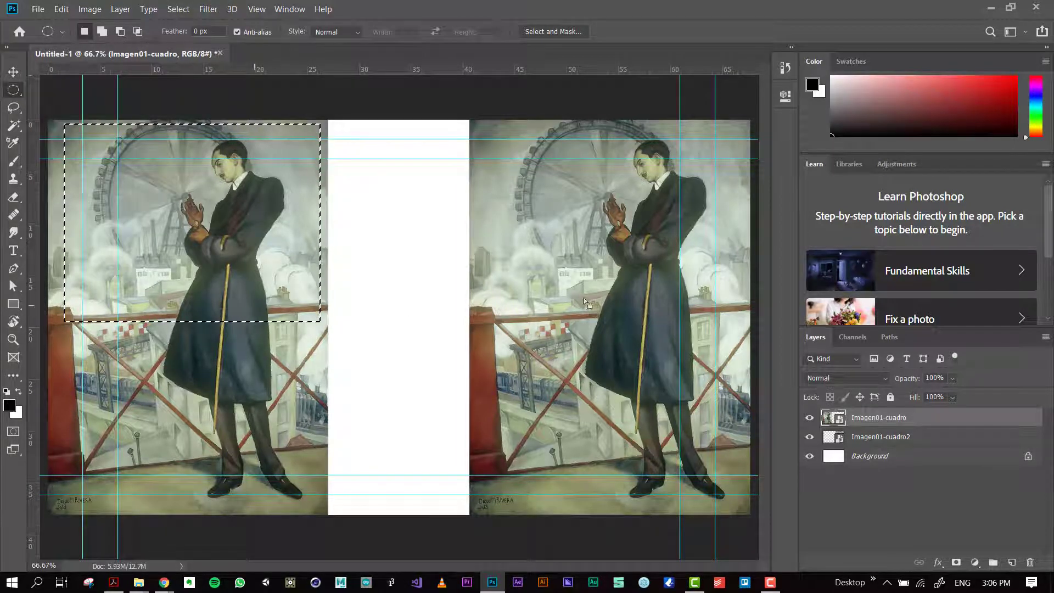
mouse_move(531, 135)
left_mouse_down()
mouse_move(743, 339)
mouse_move(726, 319)
mouse_move(486, 237)
mouse_move(604, 231)
mouse_move(691, 306)
mouse_move(577, 199)
mouse_move(699, 265)
mouse_move(778, 338)
mouse_move(470, 185)
mouse_move(566, 193)
mouse_move(686, 260)
mouse_move(593, 195)
mouse_move(722, 300)
mouse_move(726, 324)
mouse_move(693, 264)
mouse_move(711, 285)
mouse_move(629, 281)
mouse_move(651, 279)
mouse_move(681, 301)
mouse_move(593, 250)
mouse_move(585, 230)
mouse_move(662, 284)
mouse_move(635, 264)
mouse_move(638, 252)
mouse_move(660, 278)
mouse_move(587, 228)
mouse_move(653, 302)
mouse_move(608, 247)
mouse_move(652, 292)
mouse_move(614, 267)
mouse_move(689, 258)
mouse_move(697, 343)
mouse_move(686, 337)
left_mouse_up()
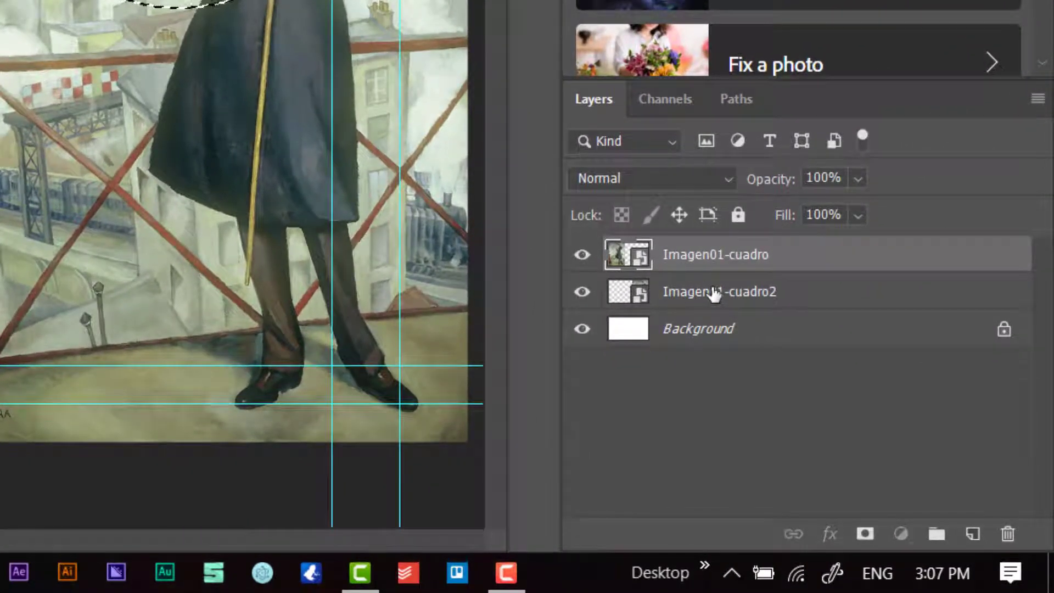
Step: Mask Imagen01-cuadro2 to the circle, then inspect, view alone, and toggle the layer mask
left_click(714, 292)
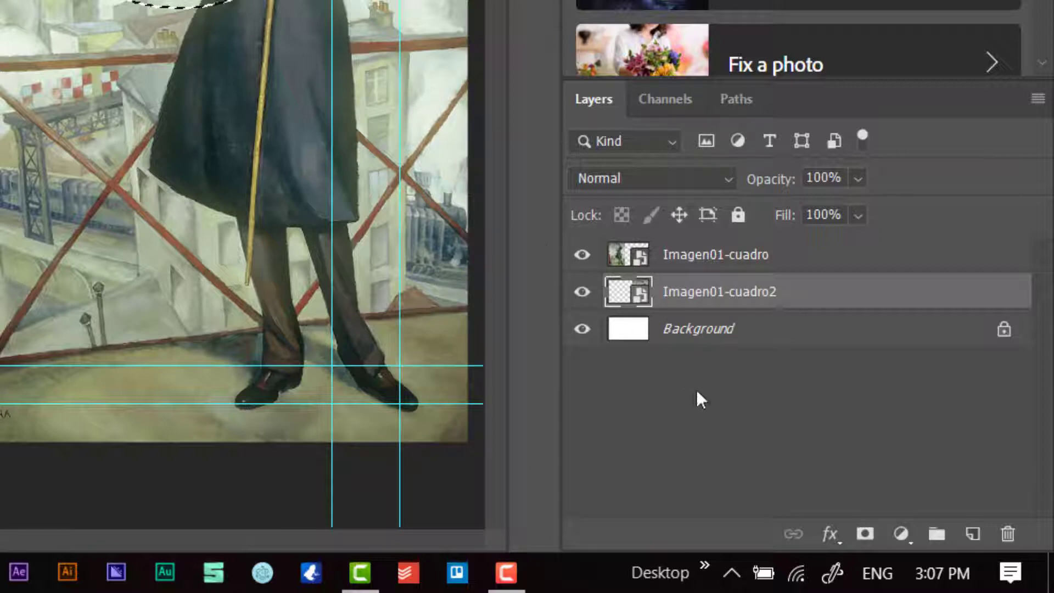
left_click(865, 531)
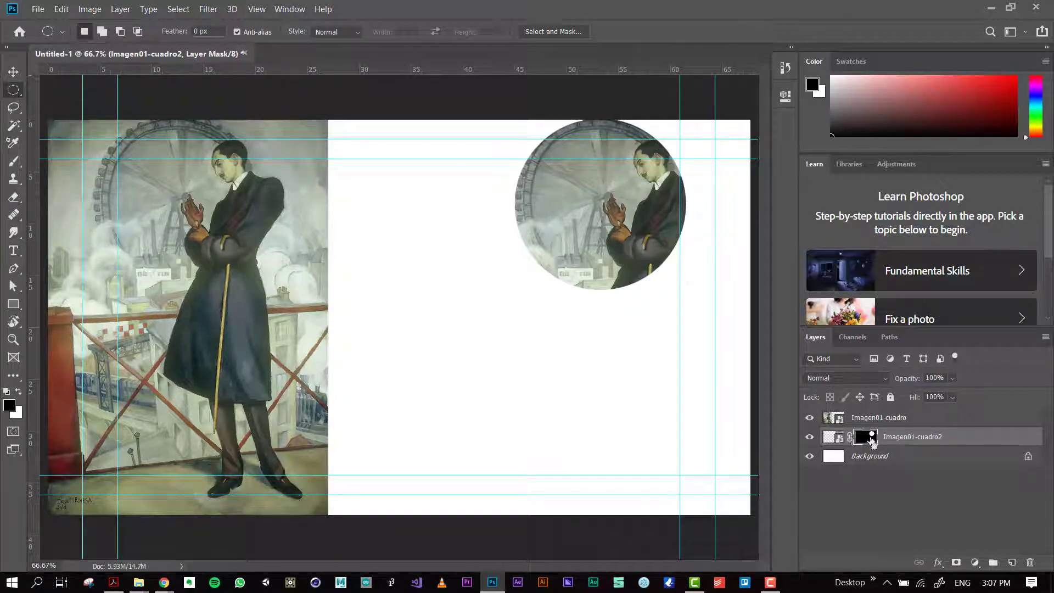
left_click(867, 441, "ctrl")
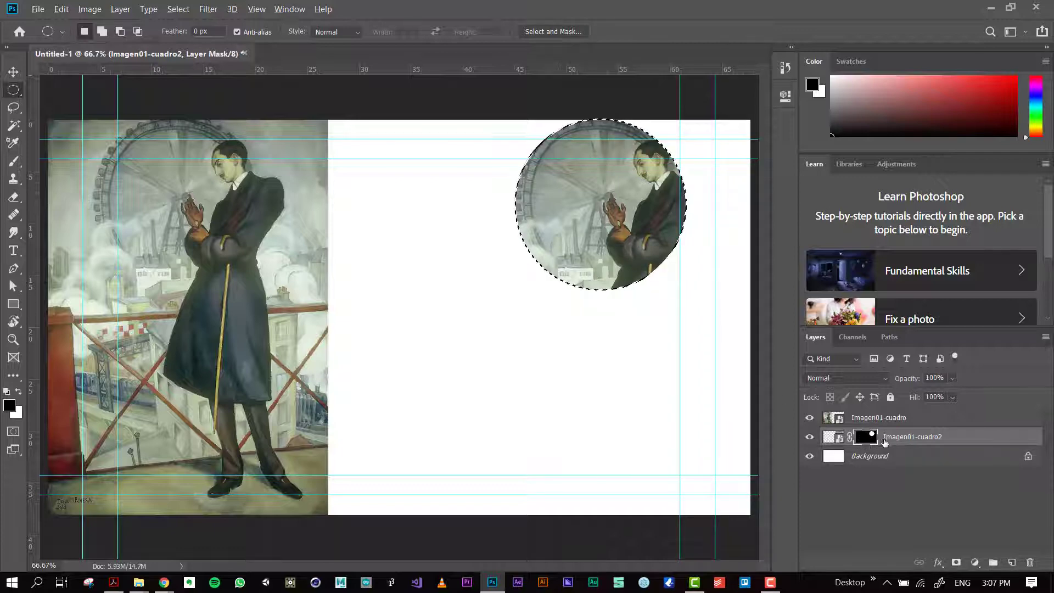
left_click(869, 439, "alt")
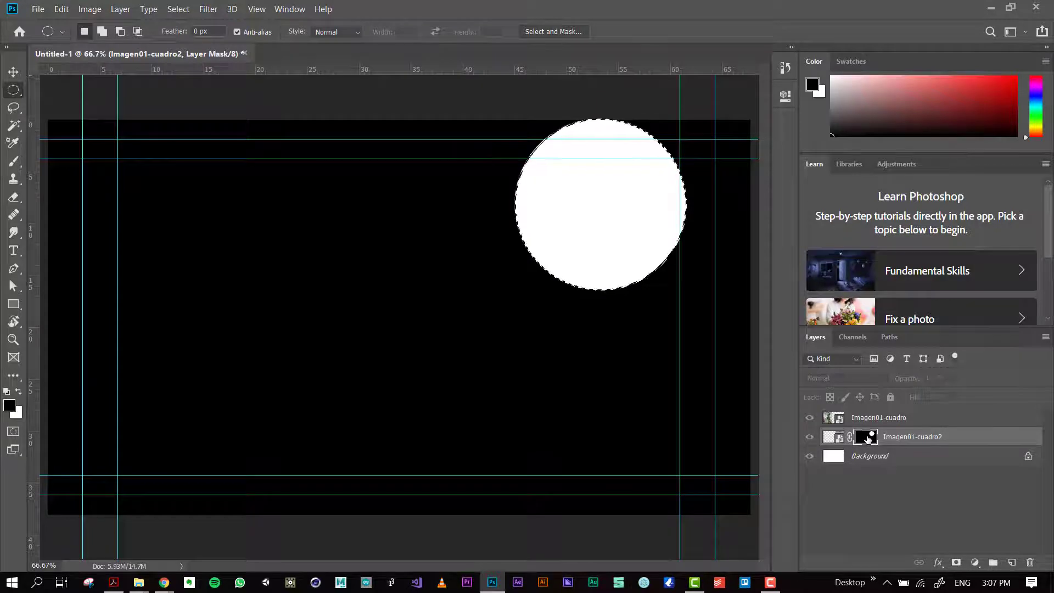
left_click(868, 439, "alt")
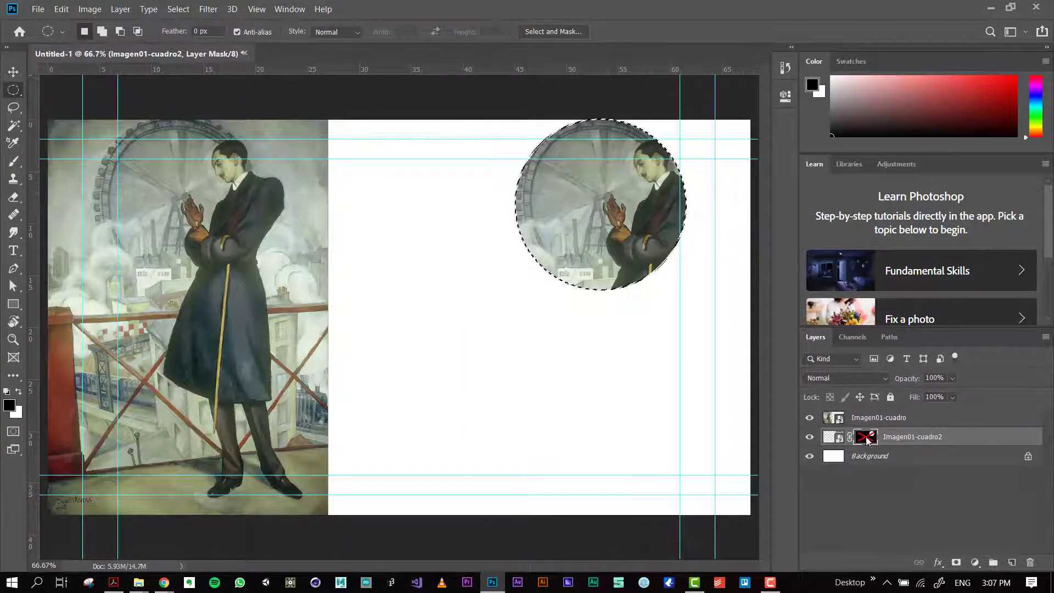
left_click(867, 439, "shift")
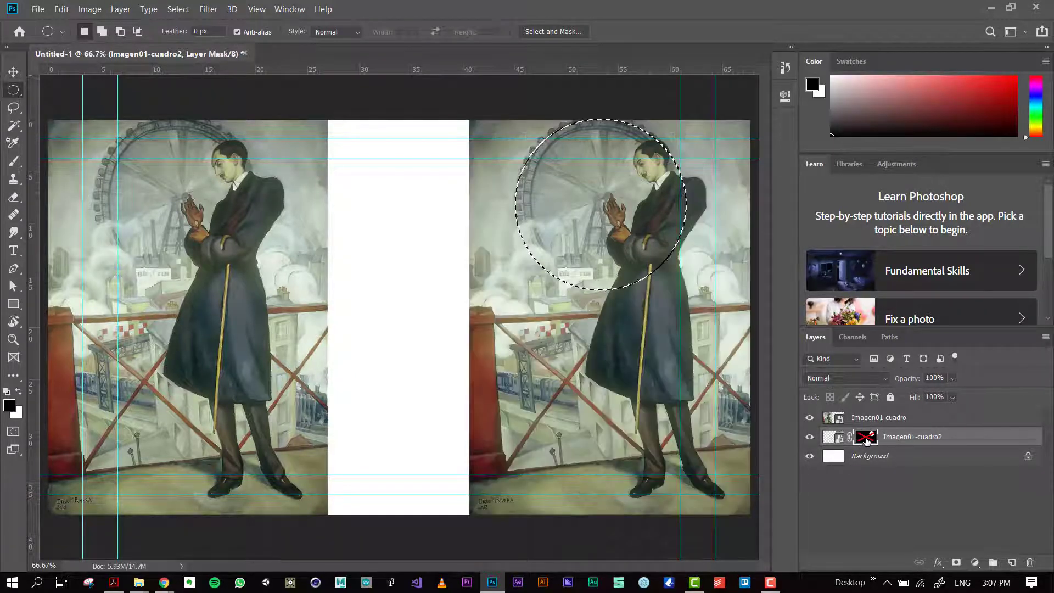
left_click(867, 439, "shift")
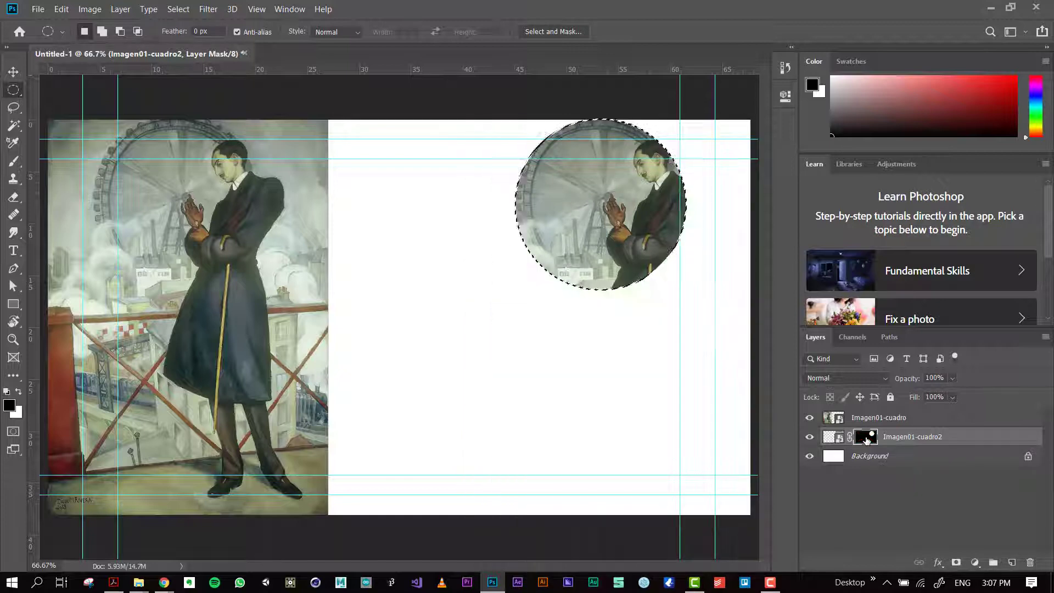
Step: Clear the circular selection and drag the vignette lower-left, then right and down
left_click(10, 73)
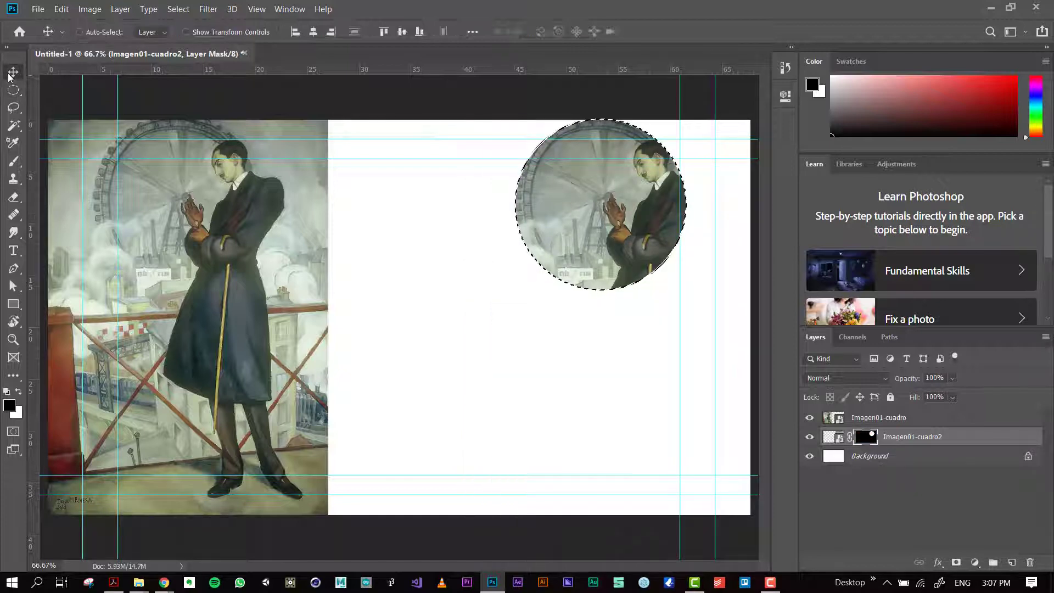
left_click_drag(302, 137, 329, 161)
left_click(170, 7)
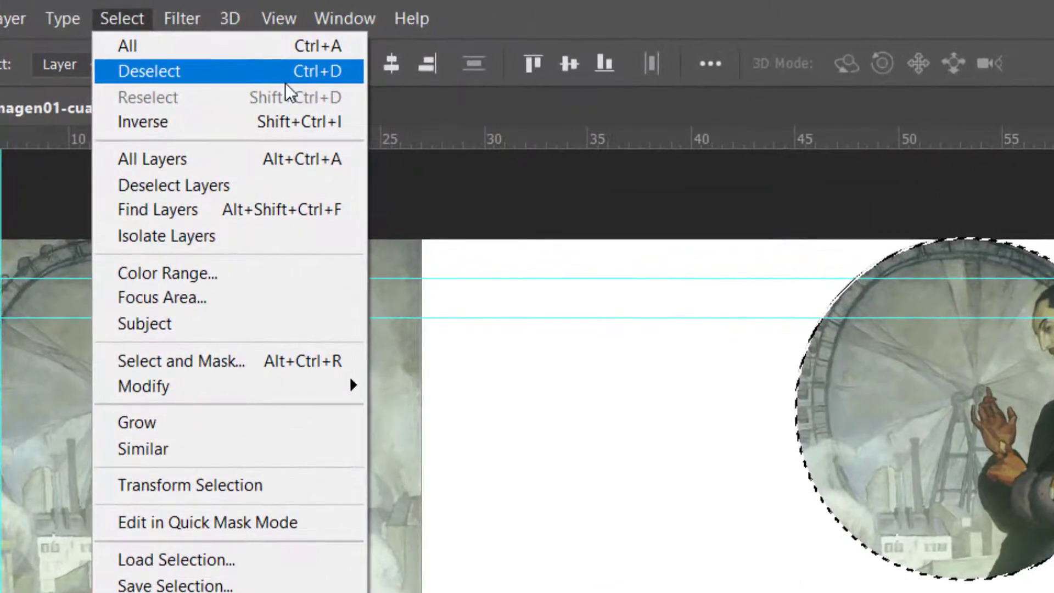
left_click(198, 52)
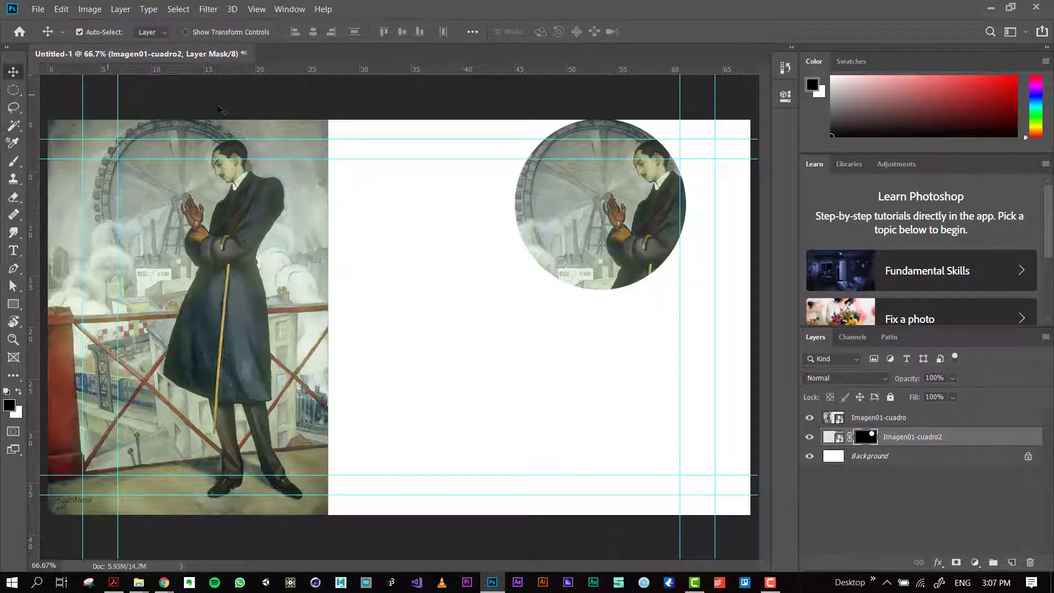
left_click_drag(612, 185, 548, 268)
left_click_drag(552, 314, 602, 339)
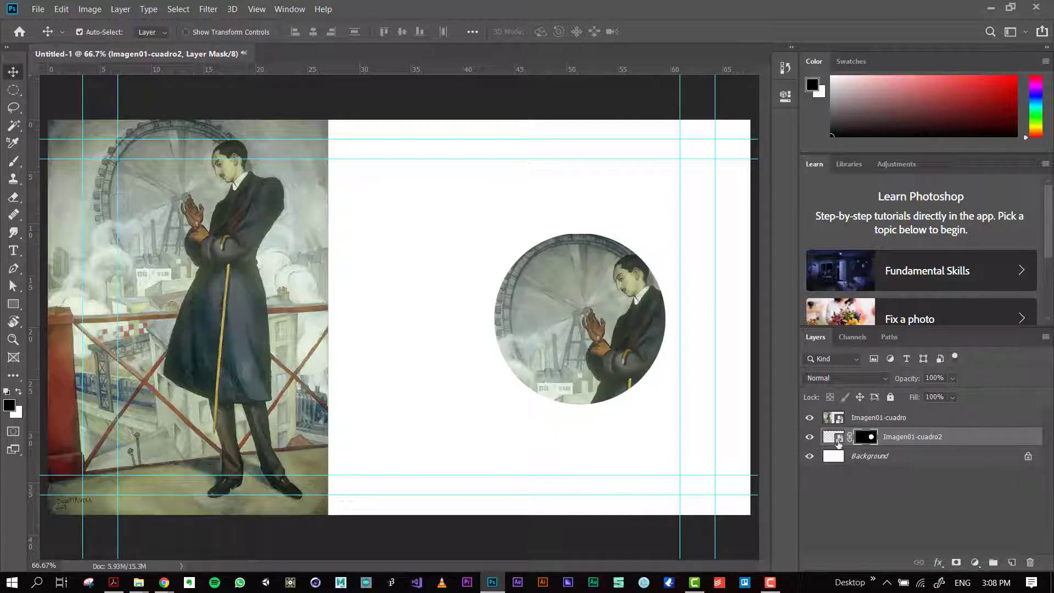
Step: Reframe the painting inside its unlinked circle mask, relink, and move the vignette to the upper right
left_click(825, 440)
left_click(867, 440)
left_click_drag(607, 317, 602, 305)
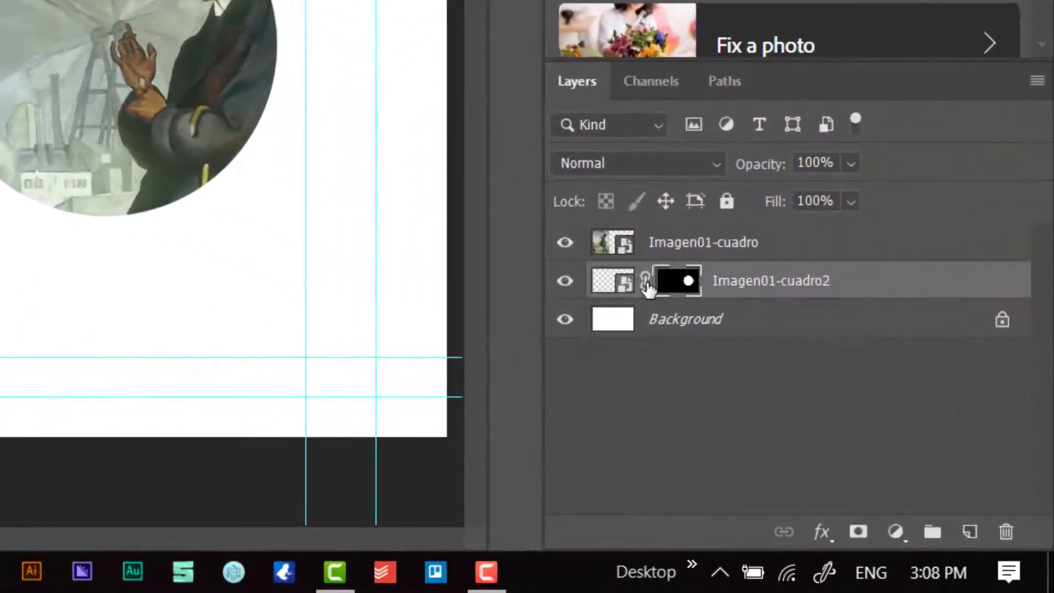
left_click(646, 281)
left_click(645, 282)
left_click(643, 283)
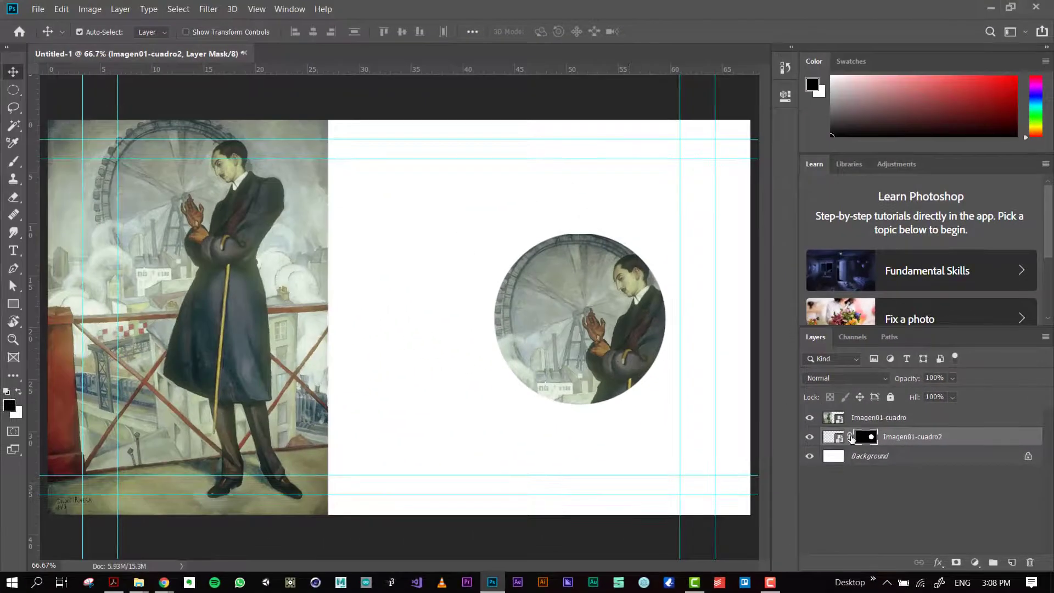
left_click(851, 437)
mouse_move(631, 361)
left_mouse_down()
mouse_move(634, 388)
mouse_move(583, 435)
mouse_move(631, 354)
left_mouse_up()
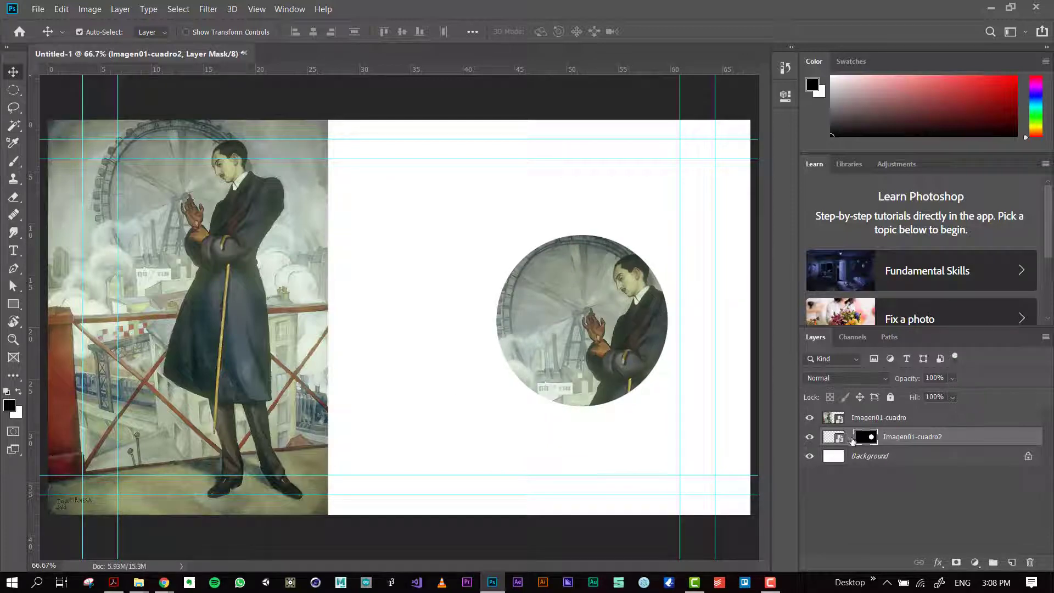
left_click(849, 438)
mouse_move(606, 308)
left_mouse_down()
mouse_move(677, 202)
mouse_move(605, 239)
left_mouse_up()
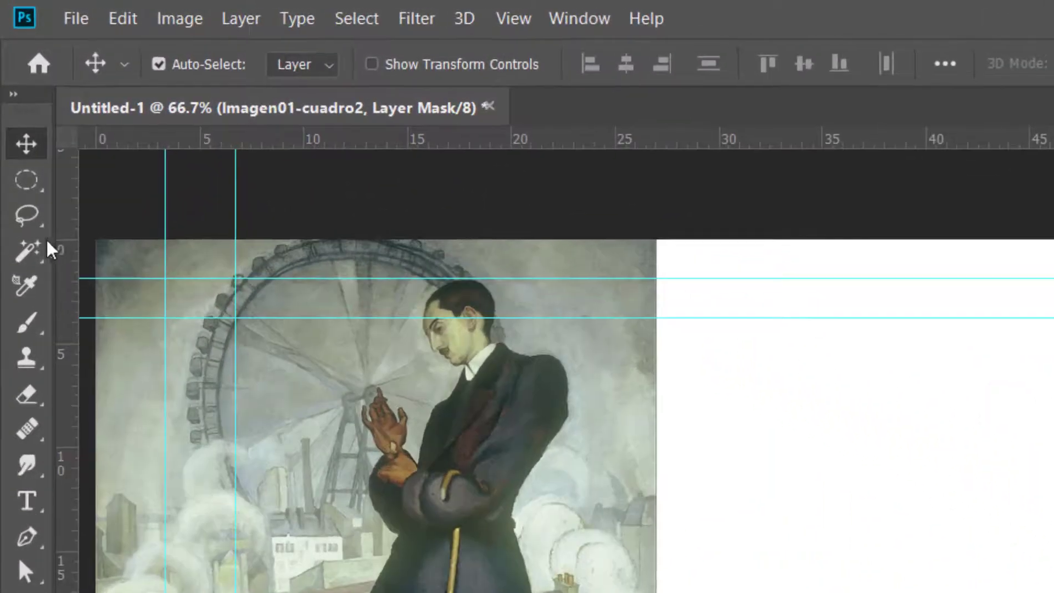
Step: Trace a freehand Lasso selection around the standing man on the left painting
left_click(28, 219)
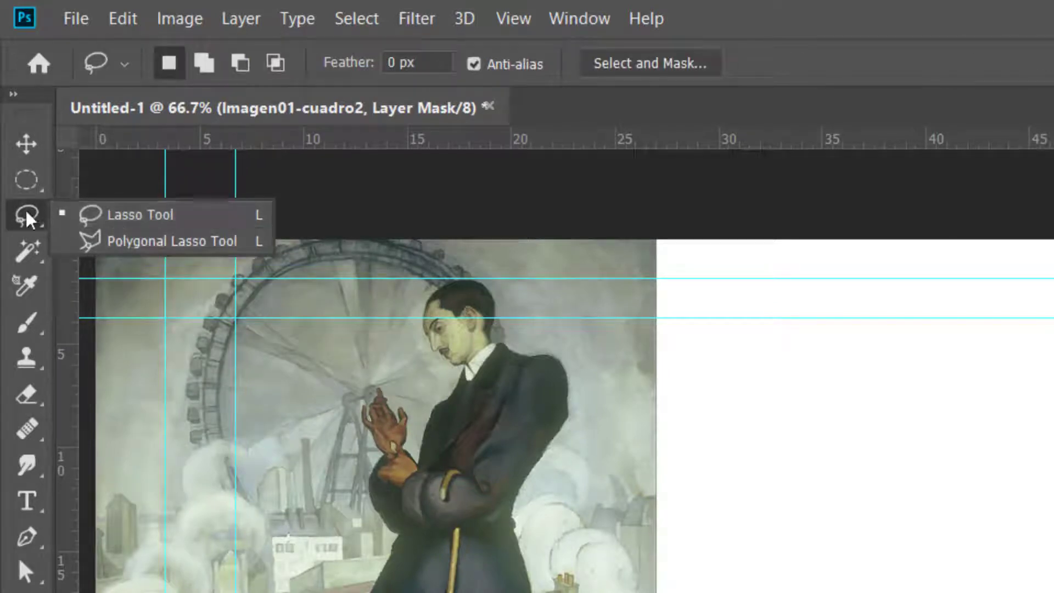
left_click_drag(424, 280, 168, 188)
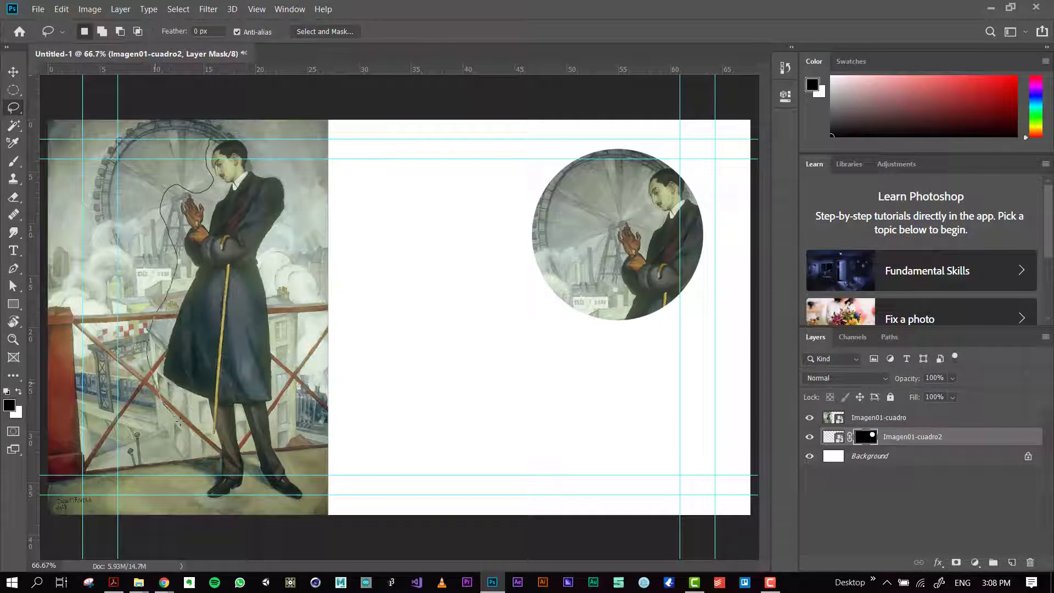
left_click_drag(313, 509, 291, 217)
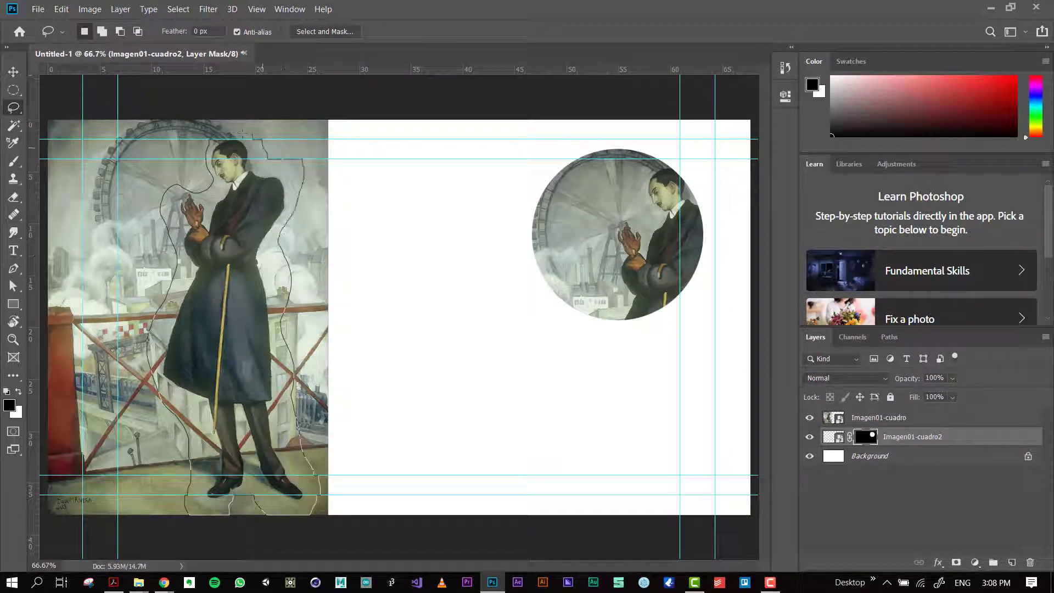
left_click_drag(221, 130, 218, 130)
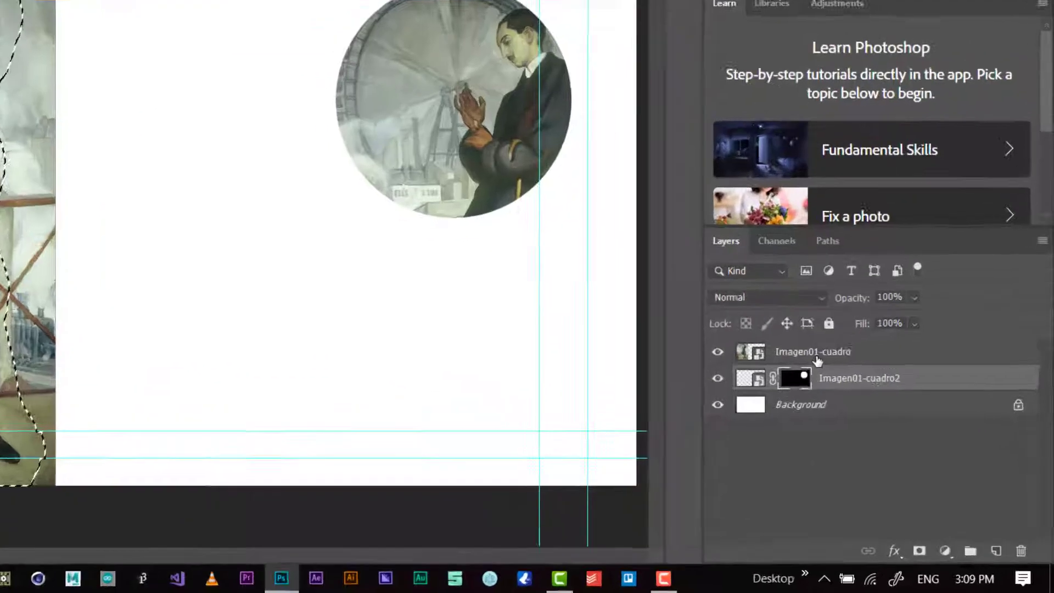
Step: Add a figure mask to Imagen01-cuadro, undo it, and keep the figure selection active
left_click(882, 424)
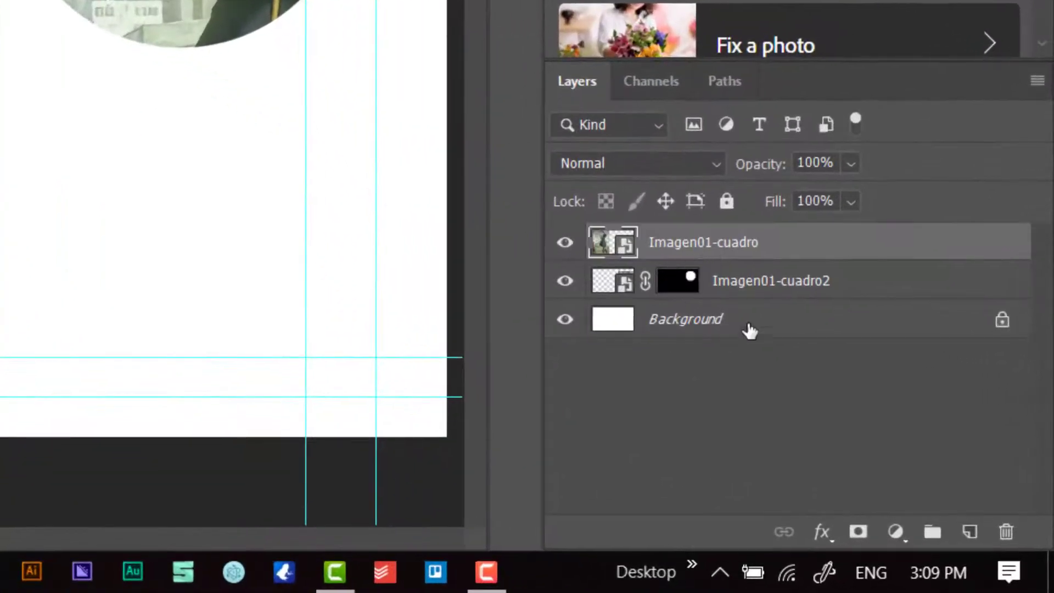
left_click(856, 534)
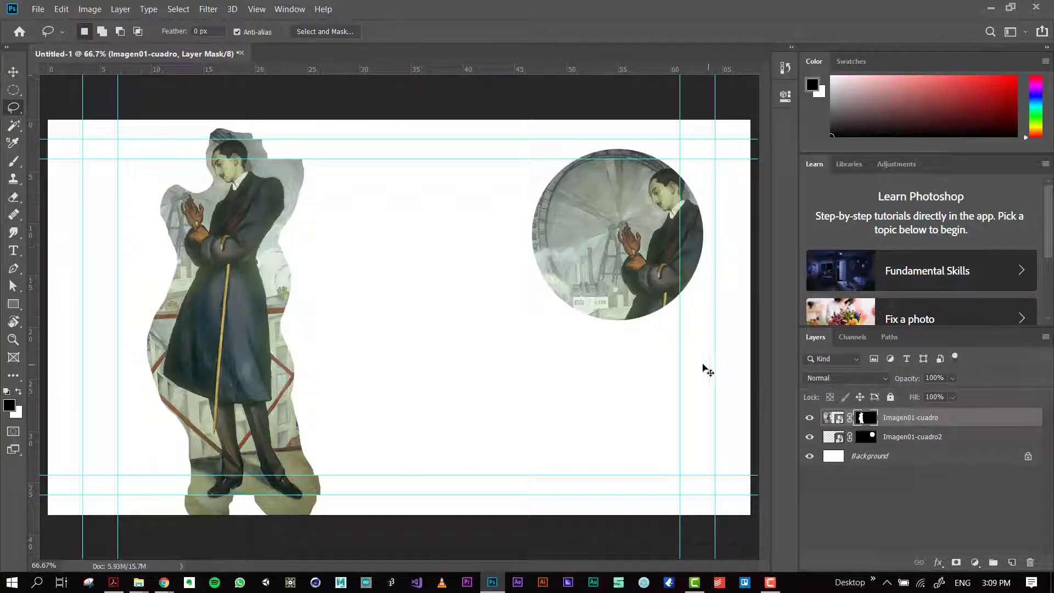
key("ctrl+z")
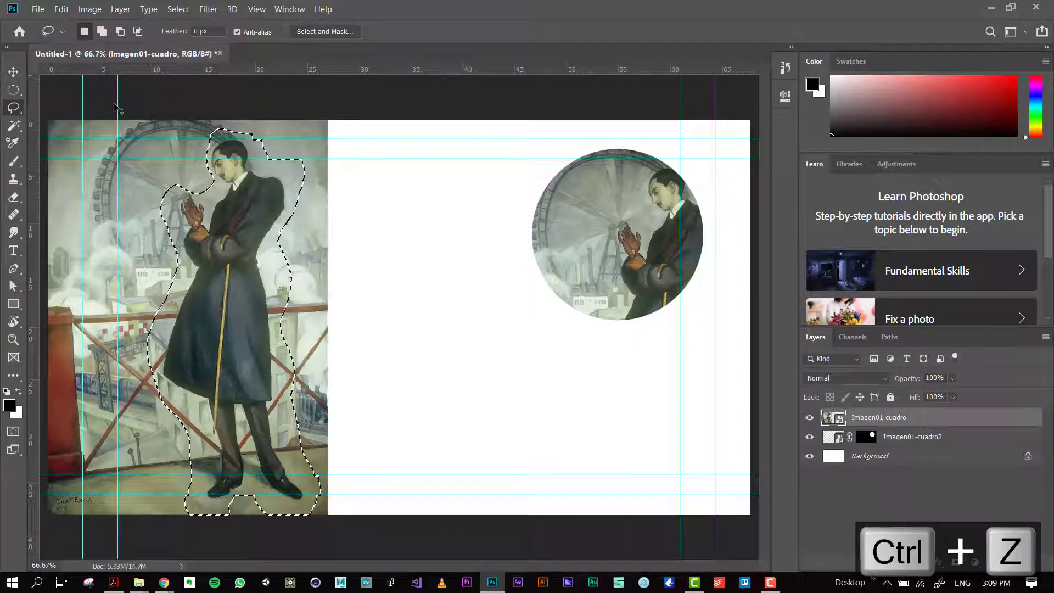
key("ctrl+d")
key("ctrl+z")
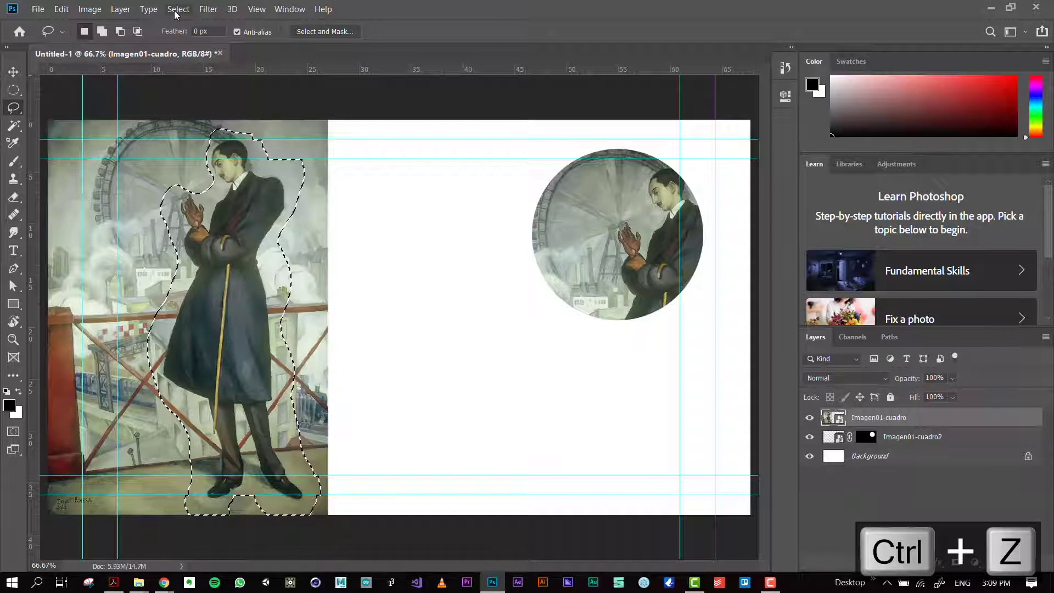
left_click(173, 10)
Step: Deselect, then outline the man with the Polygonal Lasso from the top down his right side to his feet
left_click(191, 35)
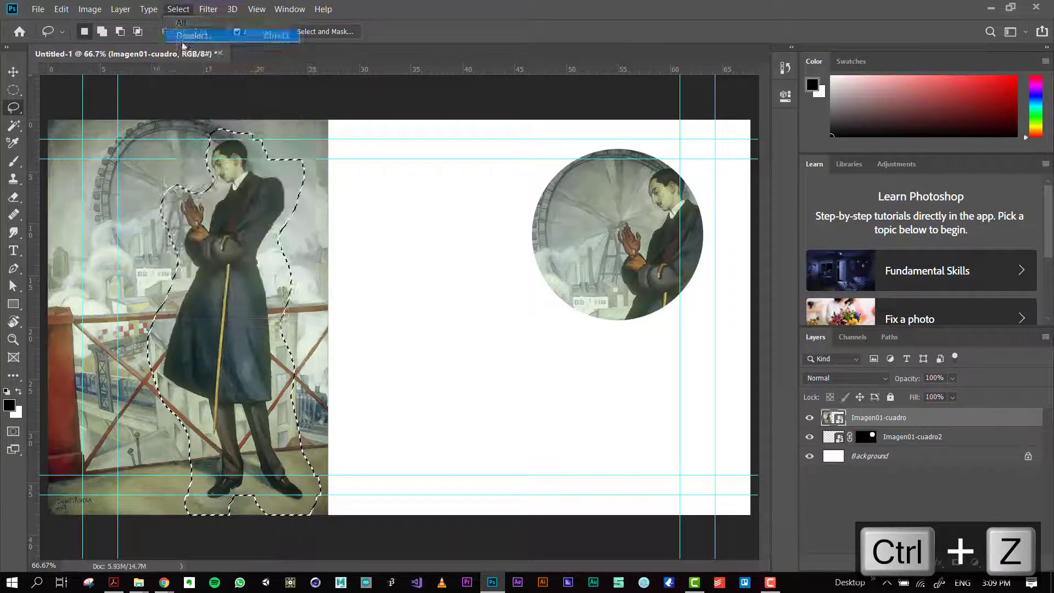
right_click(14, 108)
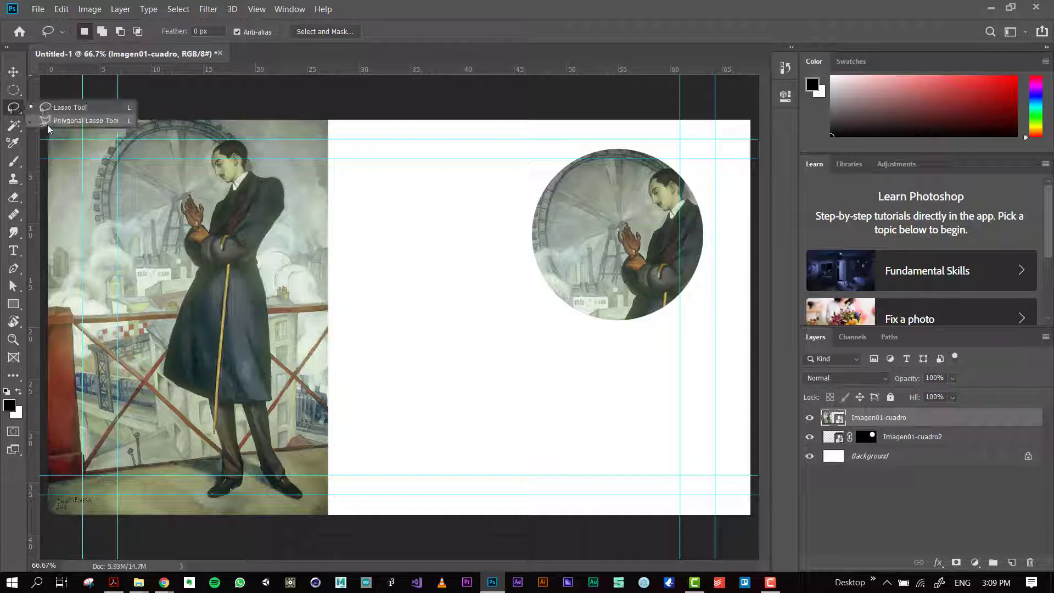
left_click(85, 120)
left_click(119, 138)
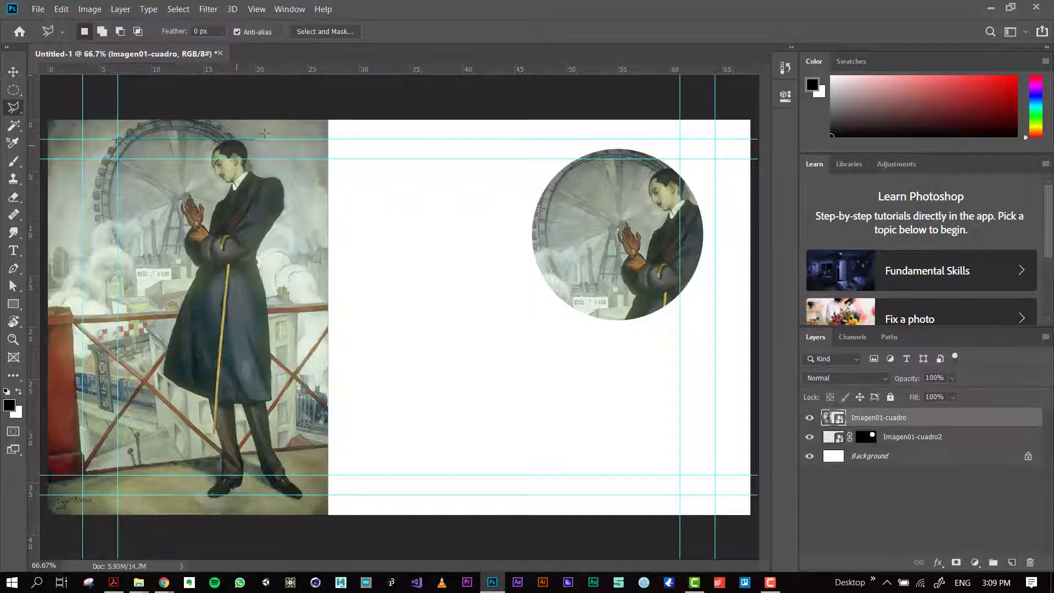
left_click(286, 130)
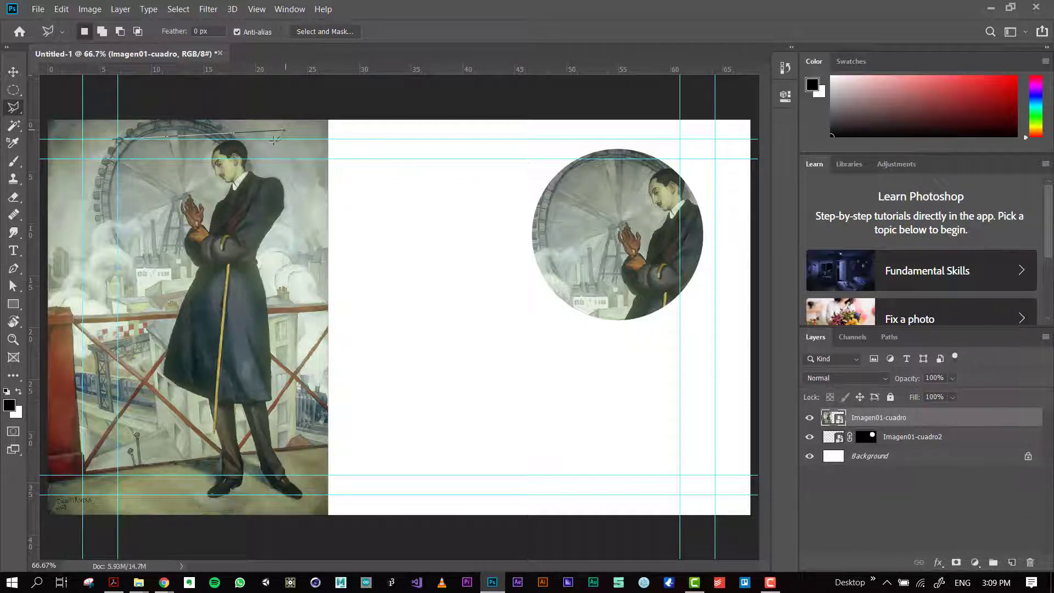
left_click(291, 176)
left_click(293, 232)
left_click(266, 256)
left_click(280, 316)
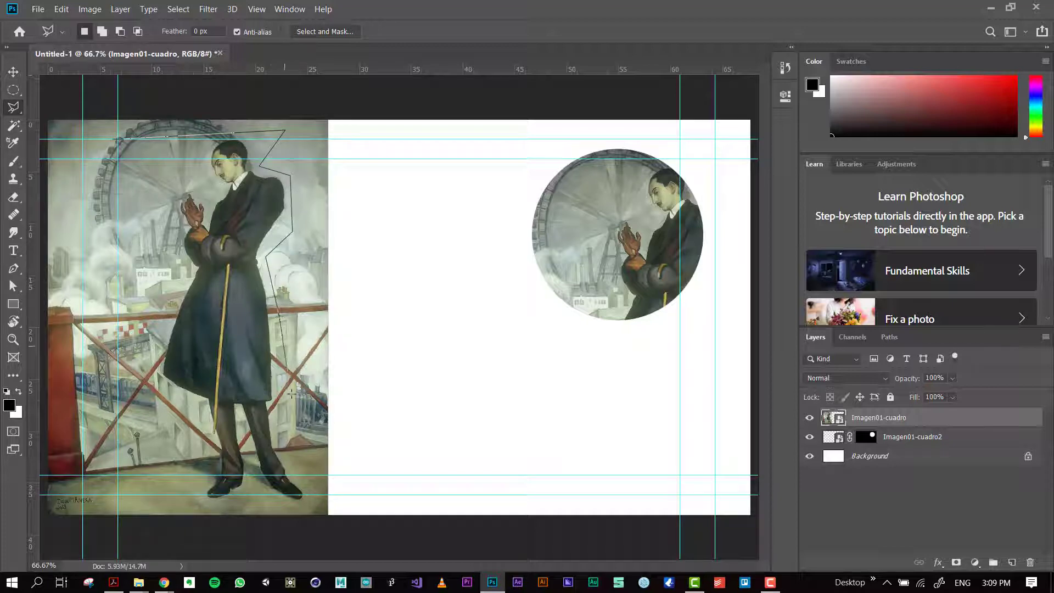
left_click(289, 453)
left_click(305, 496)
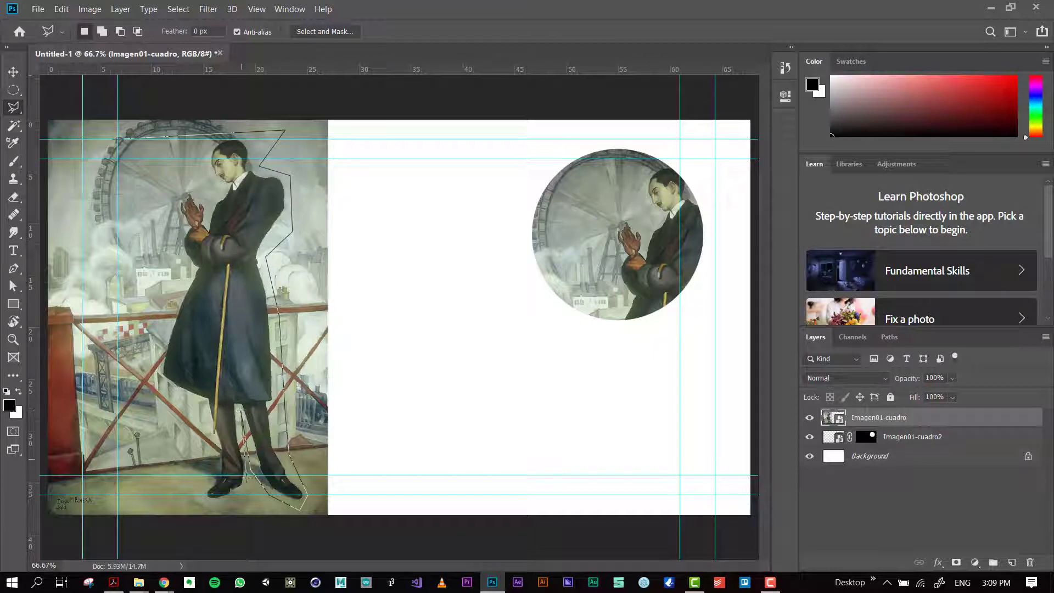
Step: Finish the polygon up the man's leg, back and head, then undo the mask and deselect
left_click(249, 490)
left_click(195, 481)
left_click(202, 465)
left_click(196, 418)
left_click(181, 399)
left_click(168, 274)
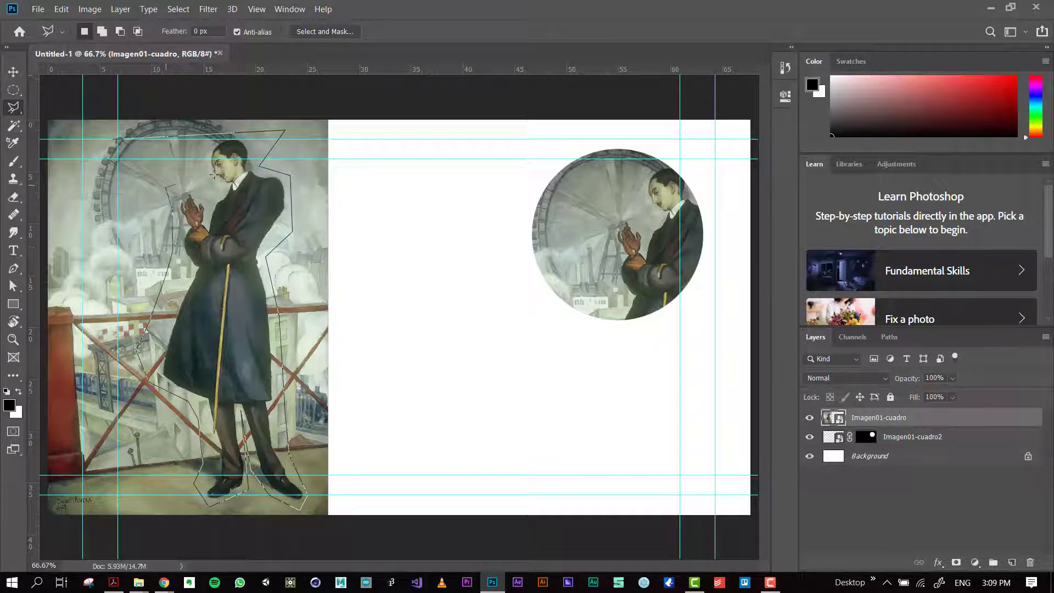
left_click(172, 210)
left_click(166, 187)
left_click(211, 175)
left_click(208, 190)
left_click(217, 182)
left_click(203, 156)
key("Return")
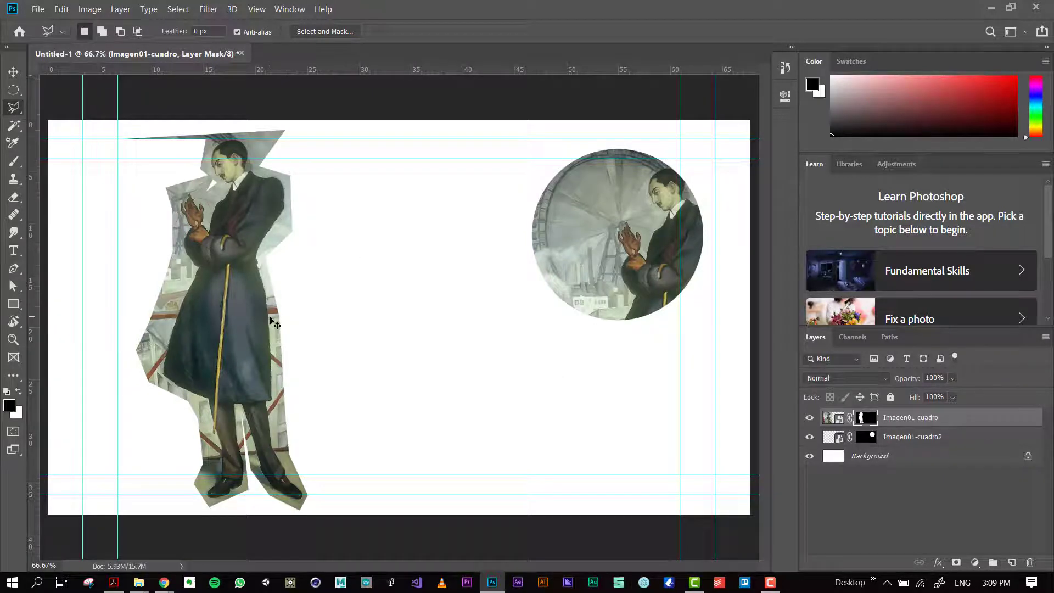
key("ctrl+z")
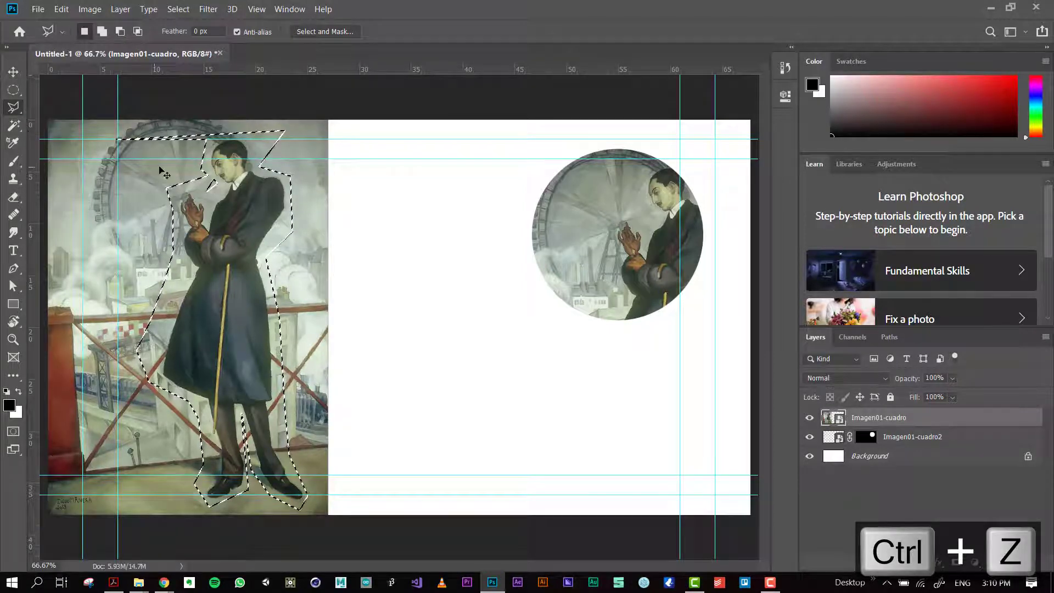
key("ctrl+d")
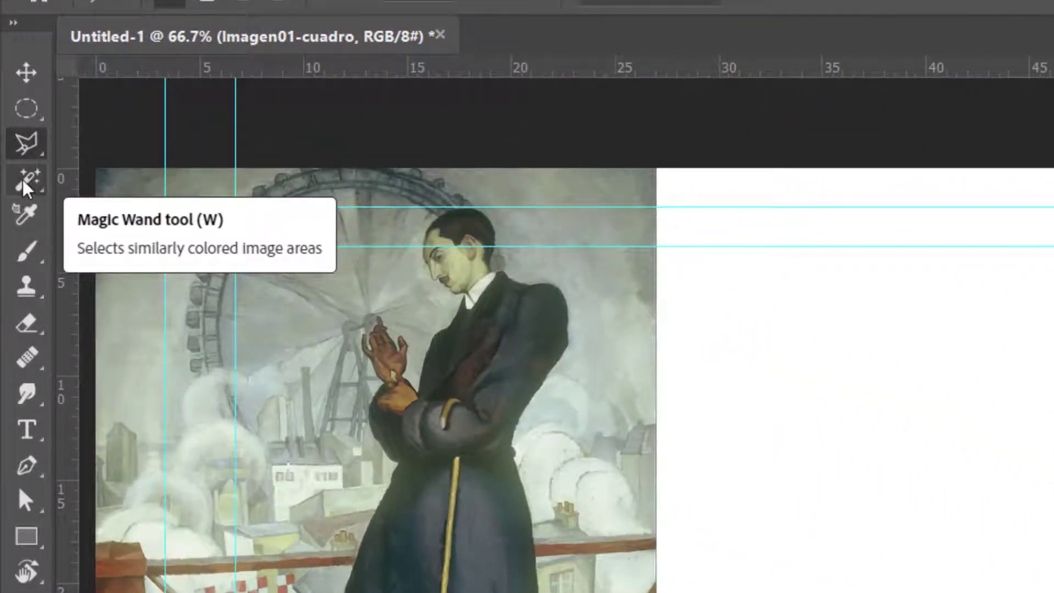
Step: With the Magic Wand, select the pale sky patch just right of the man's head
left_click(22, 184)
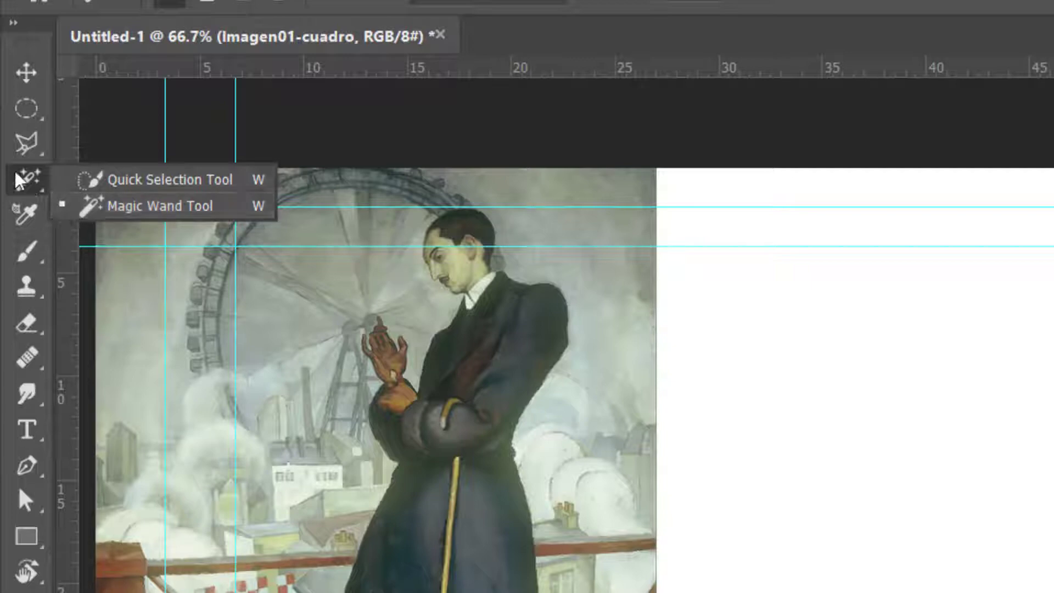
left_click(24, 181)
left_click(22, 178)
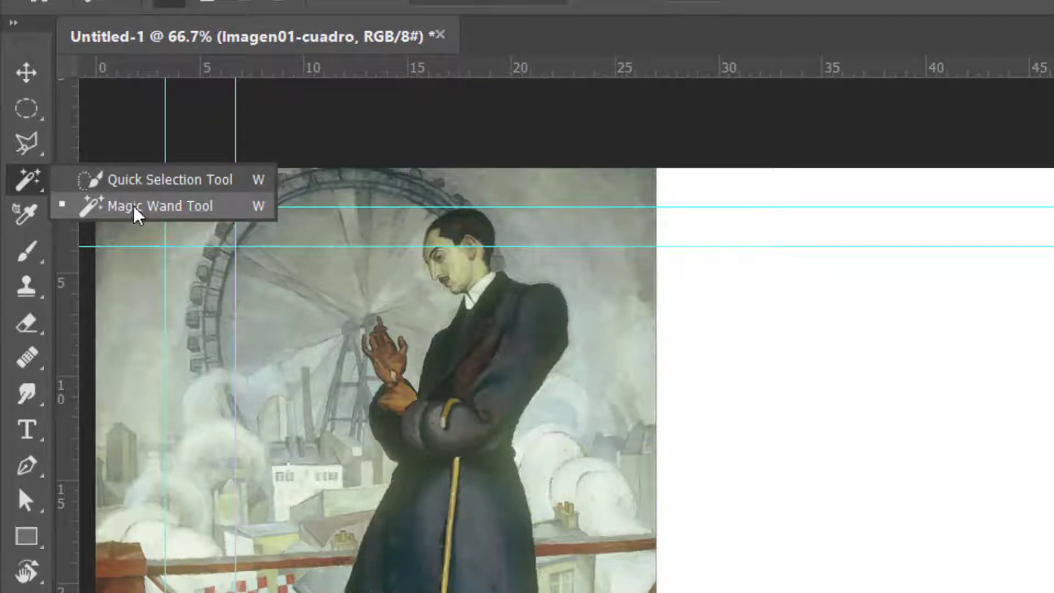
left_click(147, 207)
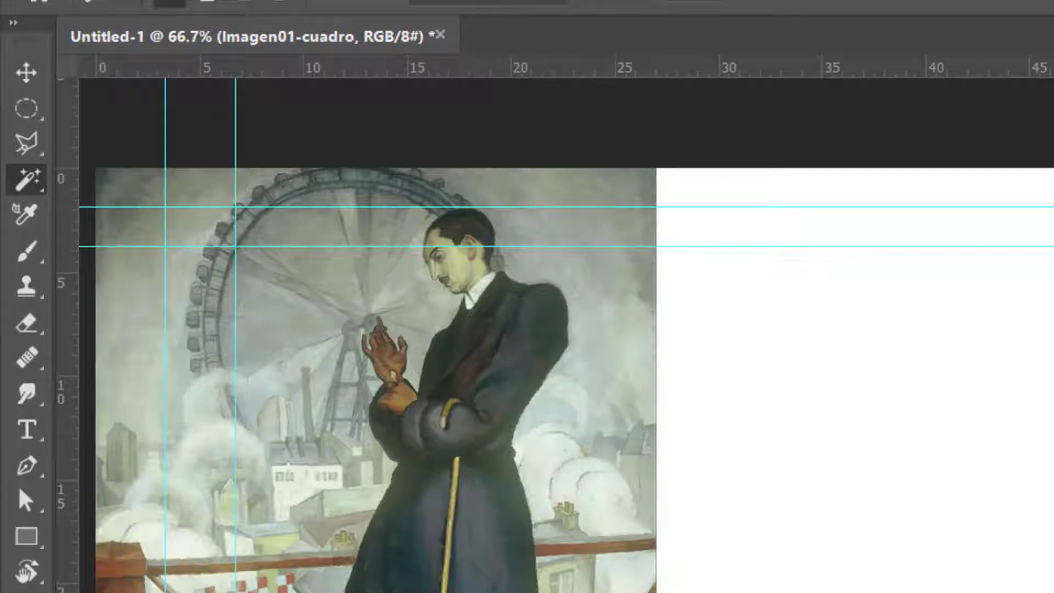
left_click(589, 222)
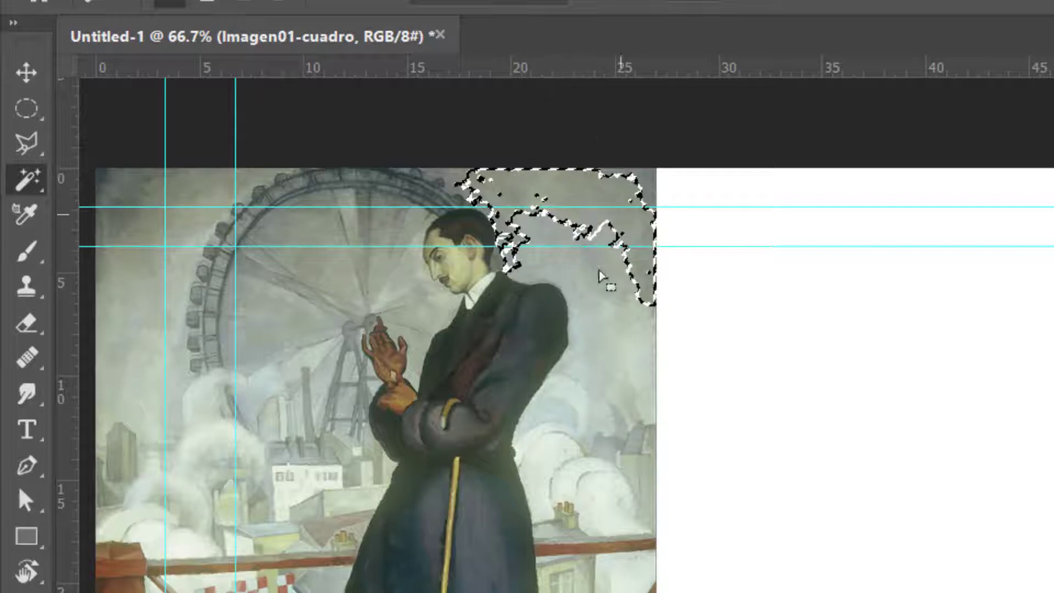
left_click(570, 262)
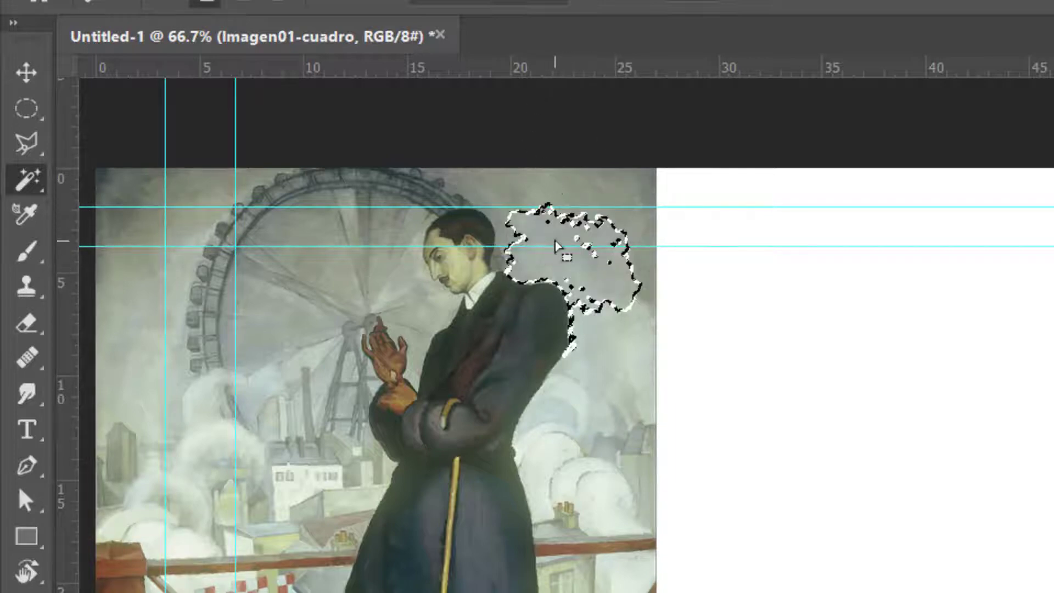
scroll(557, 247, "up", 1)
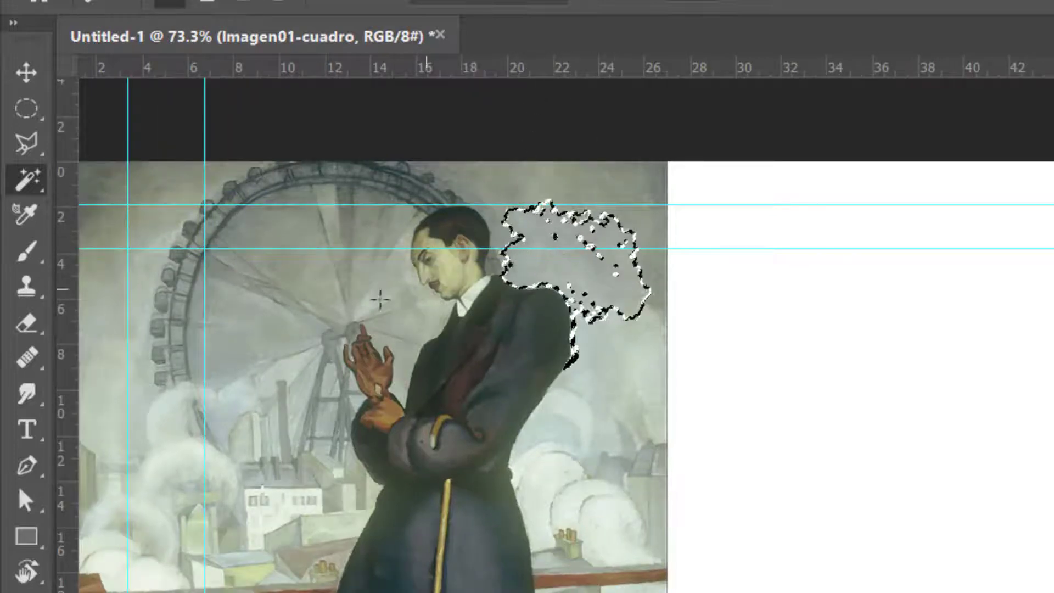
scroll(380, 299, "down", 1)
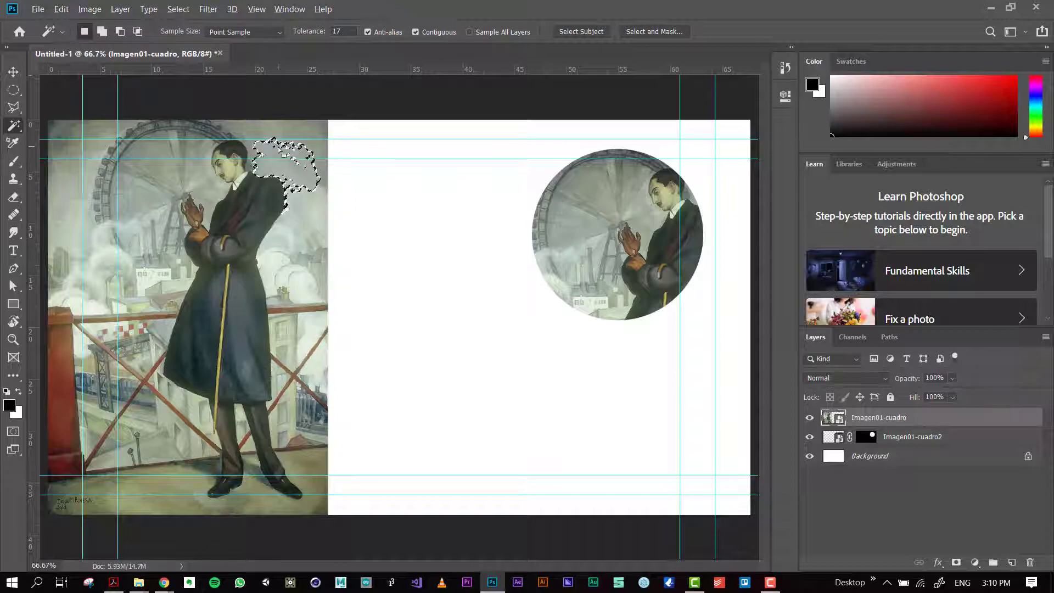
Step: Bring the selected background and the man's face and hand into view
scroll(278, 147, "up", 2)
scroll(275, 148, "up", 2)
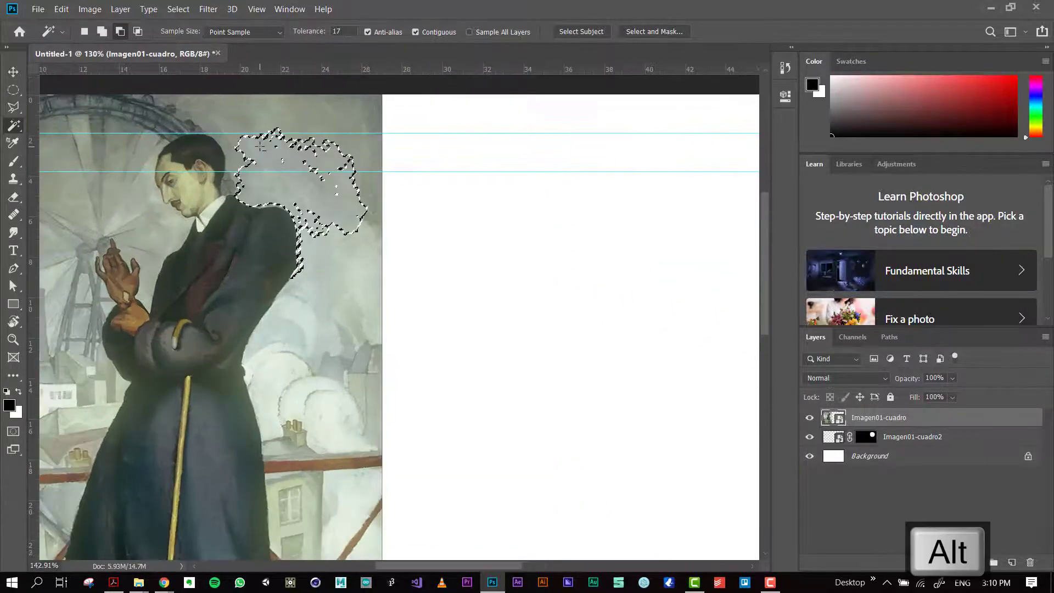
scroll(269, 147, "up", 2)
scroll(261, 147, "up", 2)
scroll(261, 147, "down", 2)
scroll(261, 148, "down", 2)
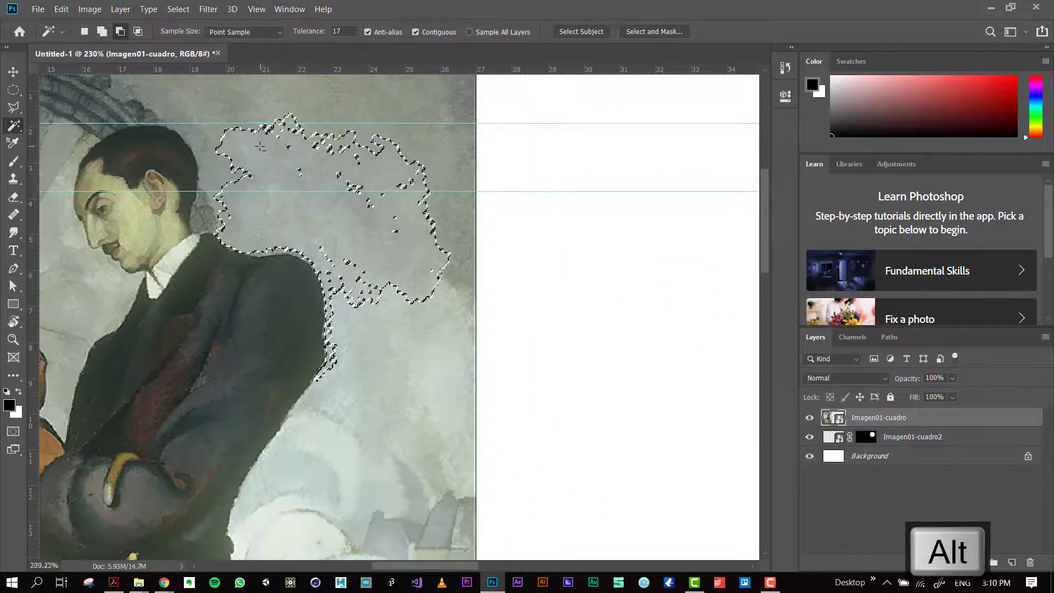
scroll(260, 150, "down", 3)
scroll(259, 153, "down", 2)
scroll(315, 215, "up", 2)
scroll(319, 216, "up", 3)
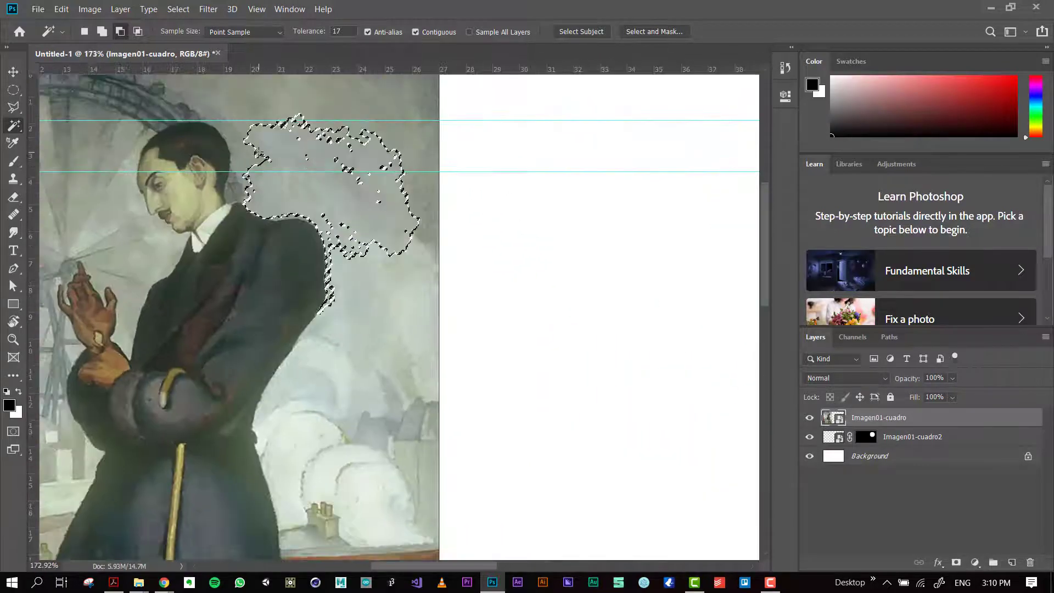
scroll(329, 217, "up", 3)
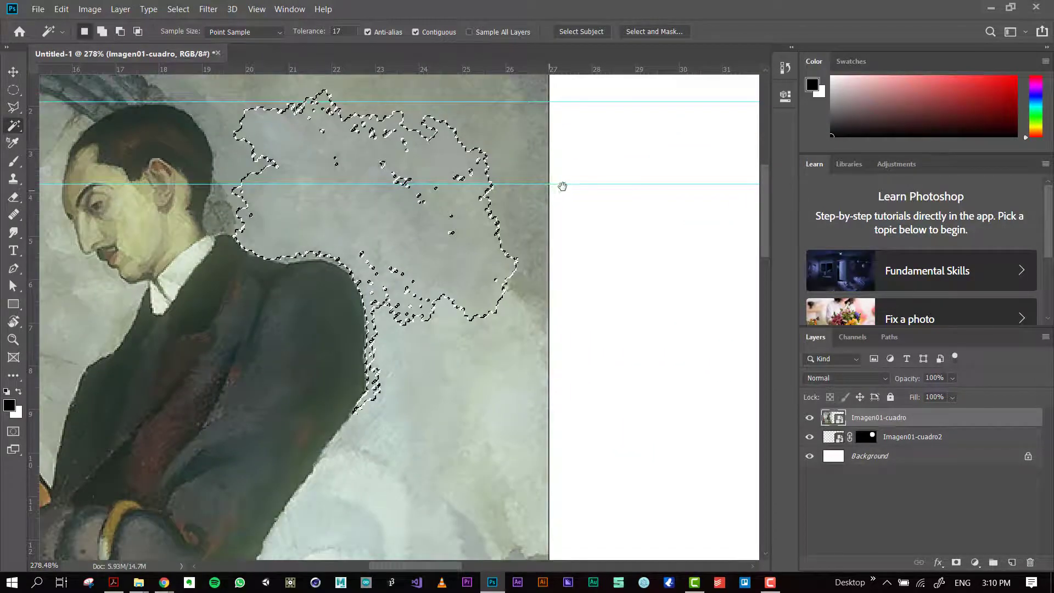
mouse_move(563, 187)
left_mouse_down()
mouse_move(432, 207)
mouse_move(536, 193)
left_mouse_up()
left_click_drag(315, 236, 372, 232)
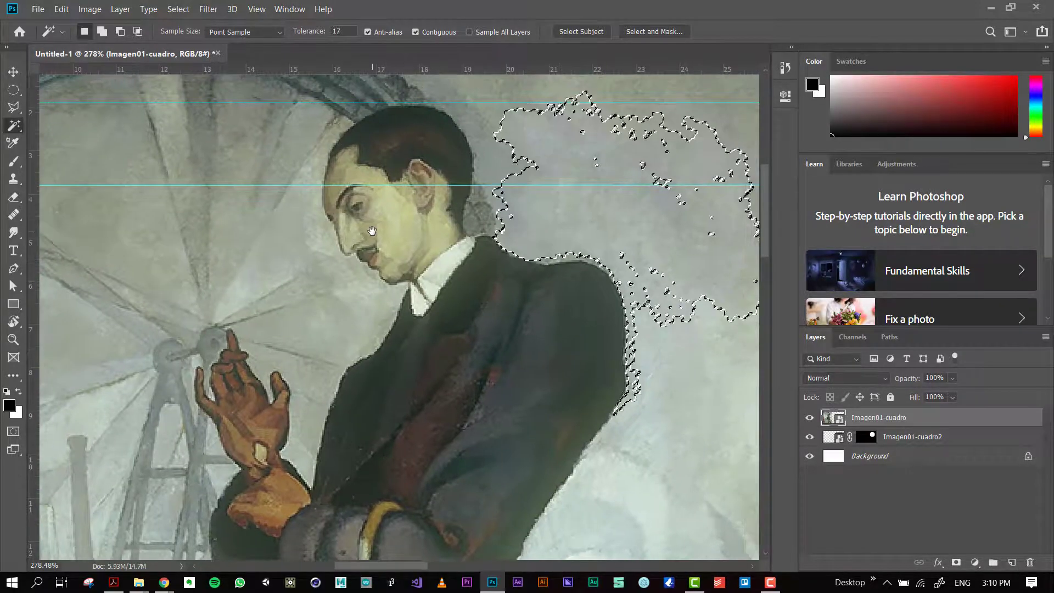
Step: Zoom in on the man's face, then back out to the whole painting
scroll(372, 231, "down", 1)
scroll(372, 231, "down", 1)
scroll(372, 231, "down", 1)
scroll(372, 231, "down", 1)
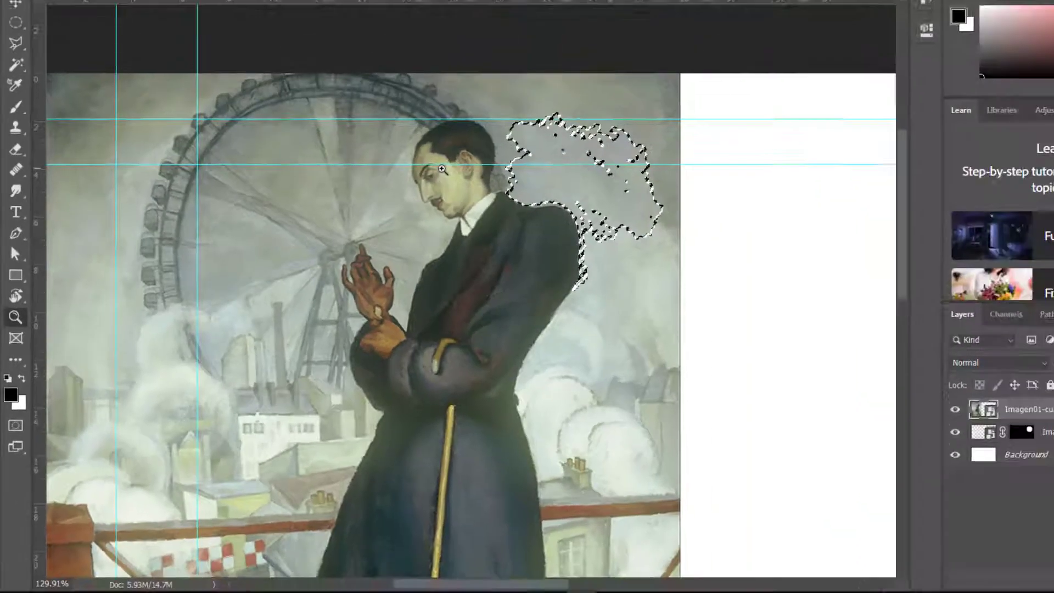
left_click(378, 230)
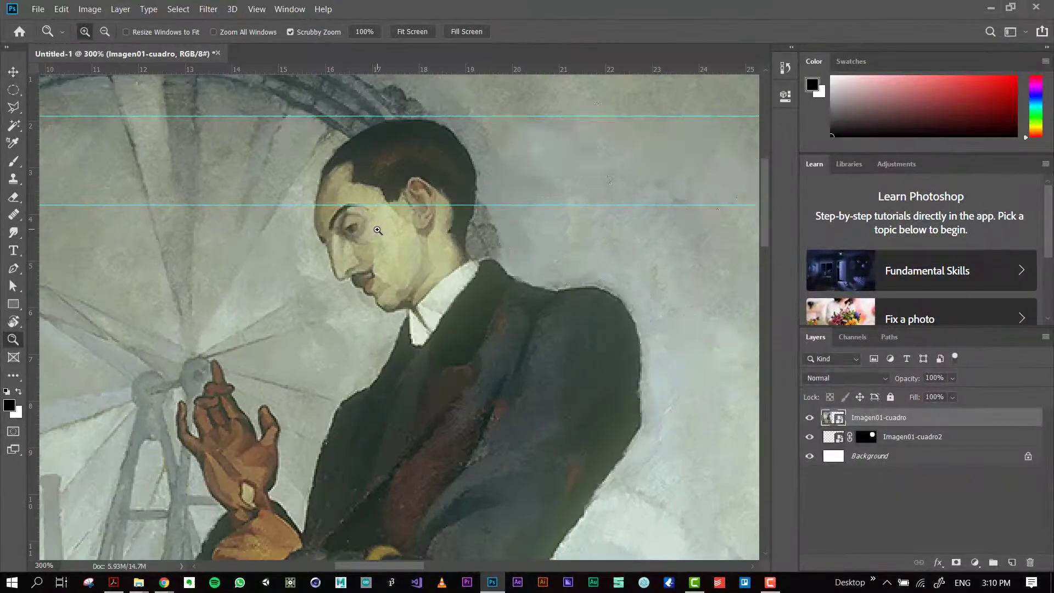
left_click(377, 230)
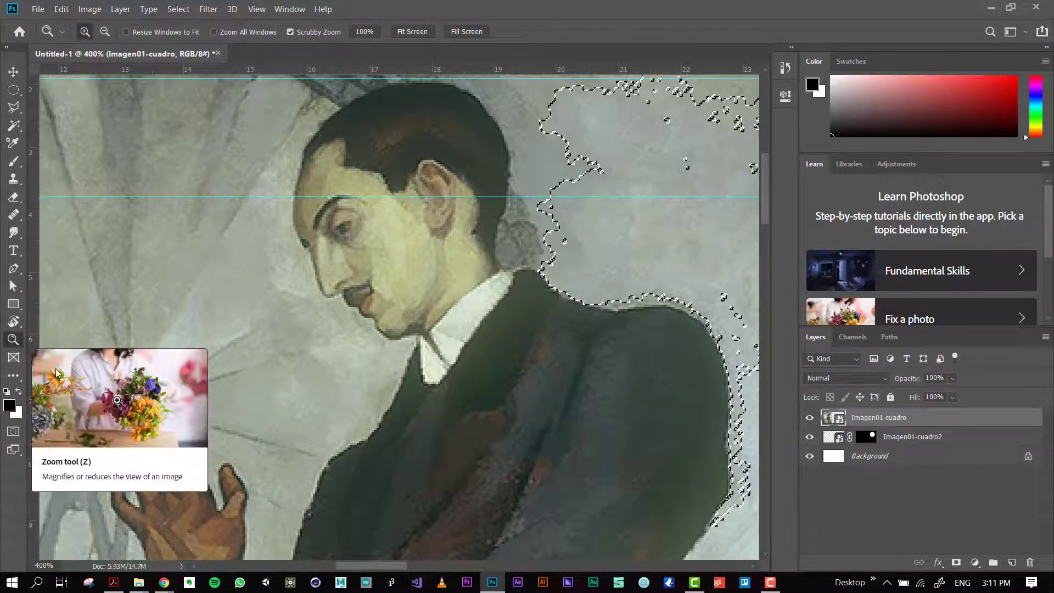
left_click(479, 178, "alt")
left_click(478, 178, "alt")
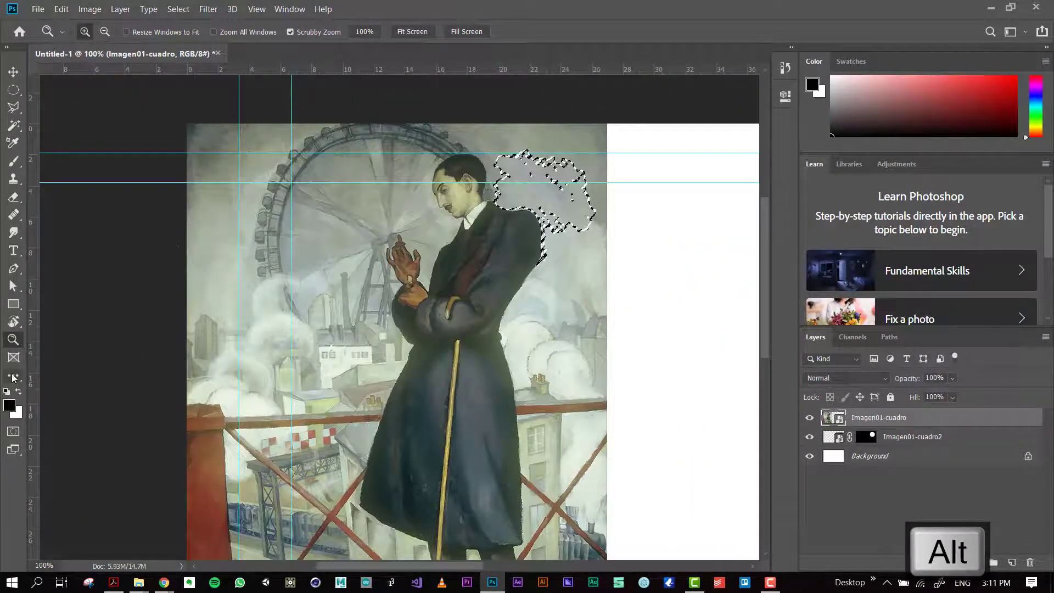
left_click(13, 376)
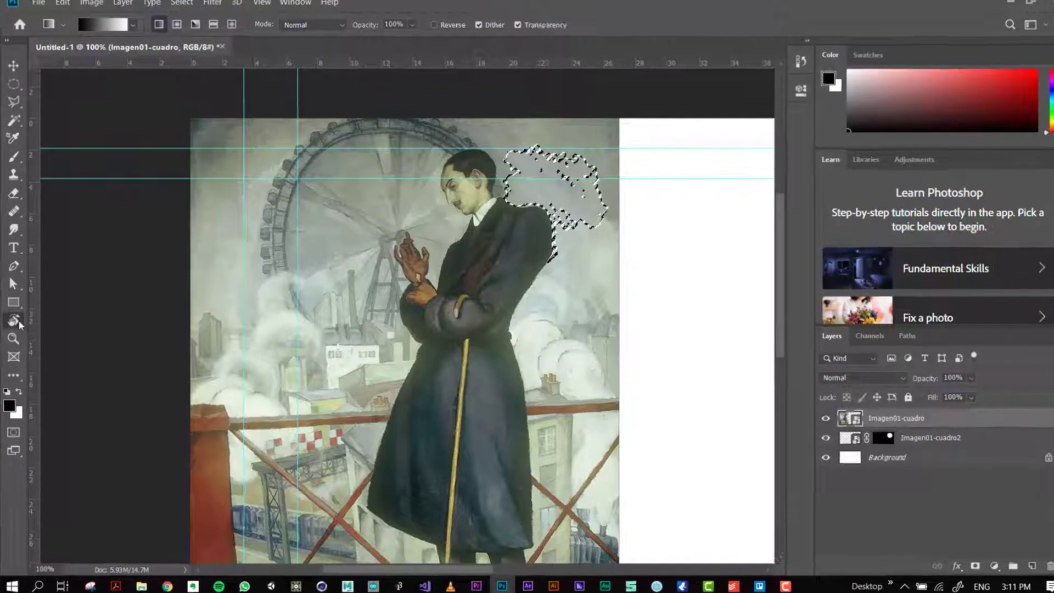
Step: With the Hand tool, pan so the standing figure sits left of the blank canvas
right_click(13, 320)
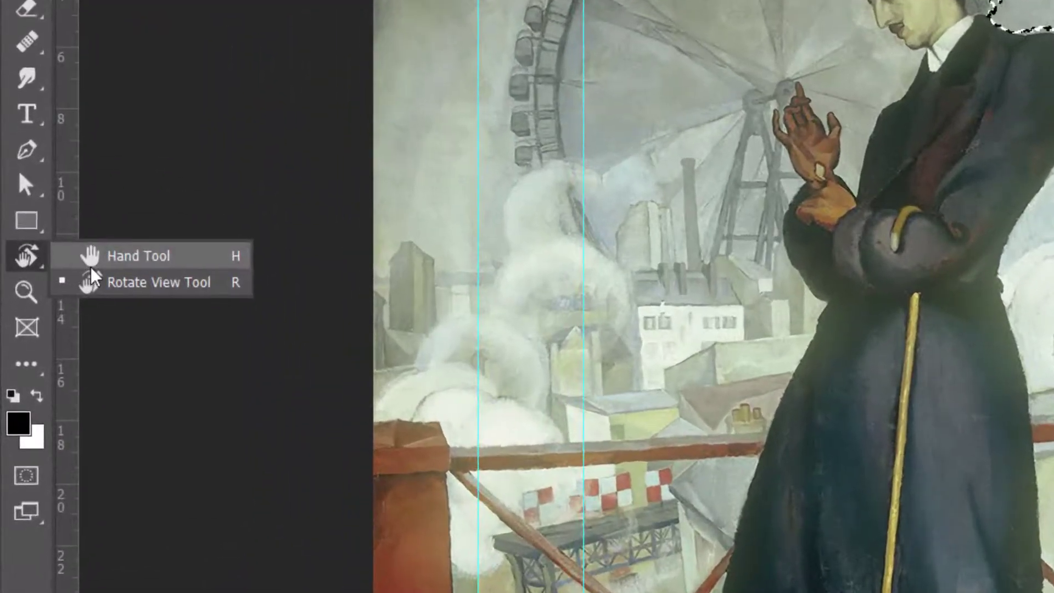
left_click(58, 320)
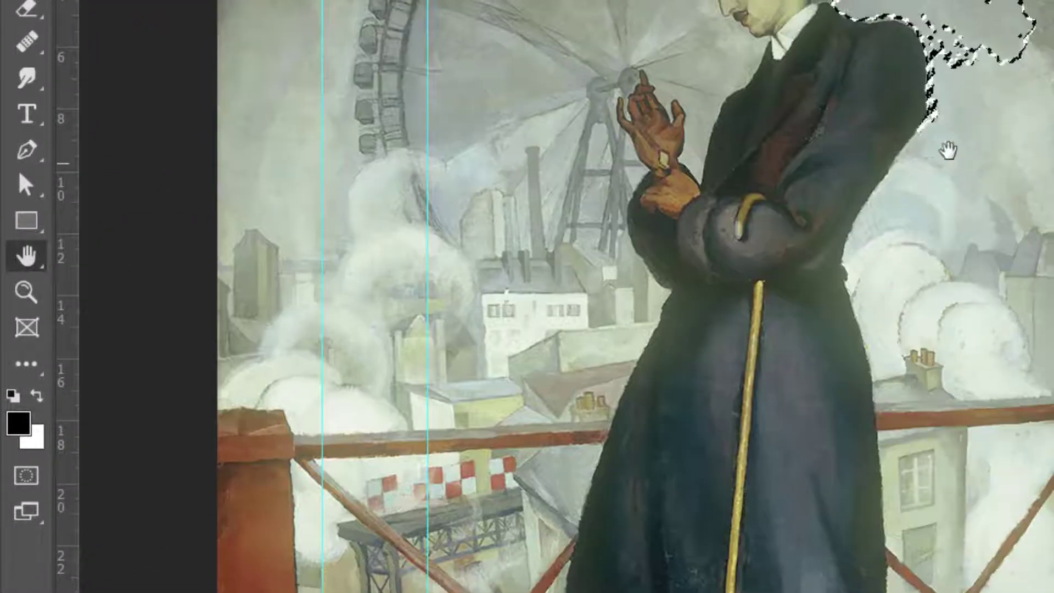
left_click_drag(948, 150, 842, 146)
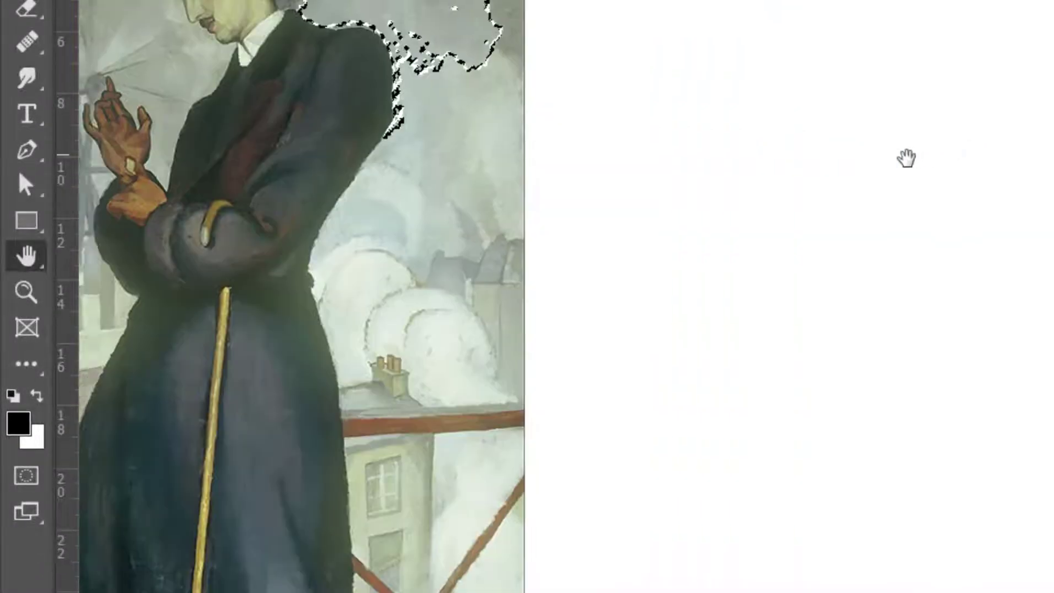
left_click_drag(906, 158, 760, 164)
mouse_move(862, 181)
left_mouse_down()
mouse_move(1005, 163)
mouse_move(953, 173)
left_mouse_up()
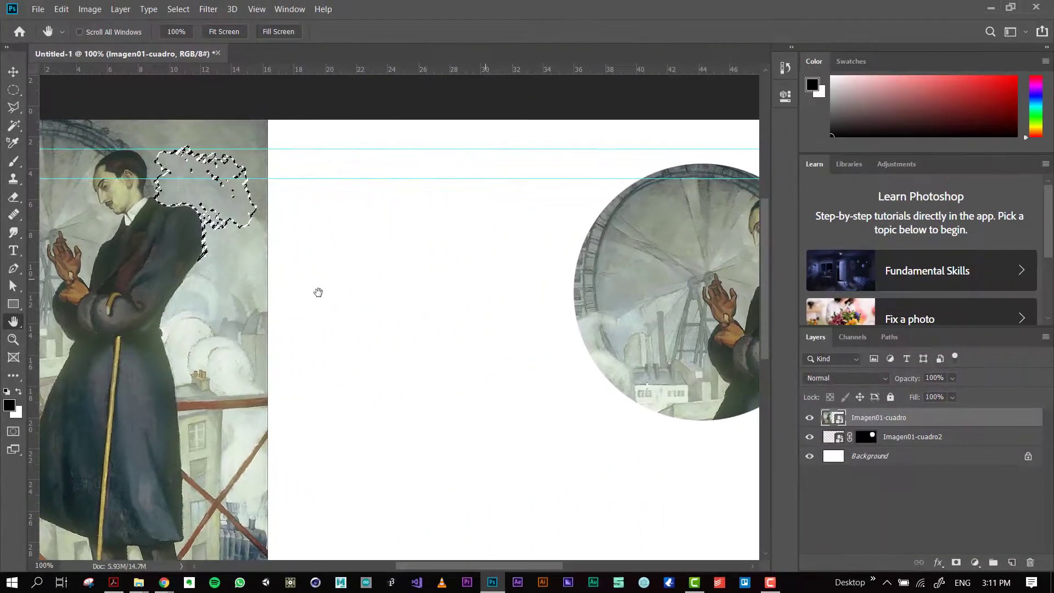
mouse_move(318, 292)
left_mouse_down()
mouse_move(428, 259)
mouse_move(462, 268)
left_mouse_up()
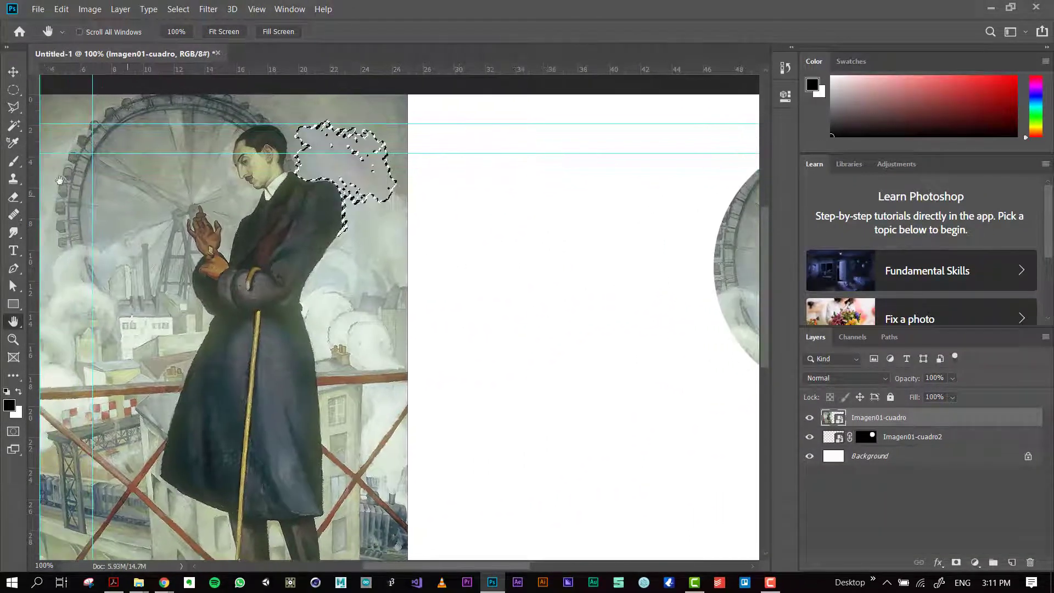
Step: Magic Wand the sky above the man's shoulder, then reselect it at tolerance 67
left_click(12, 126)
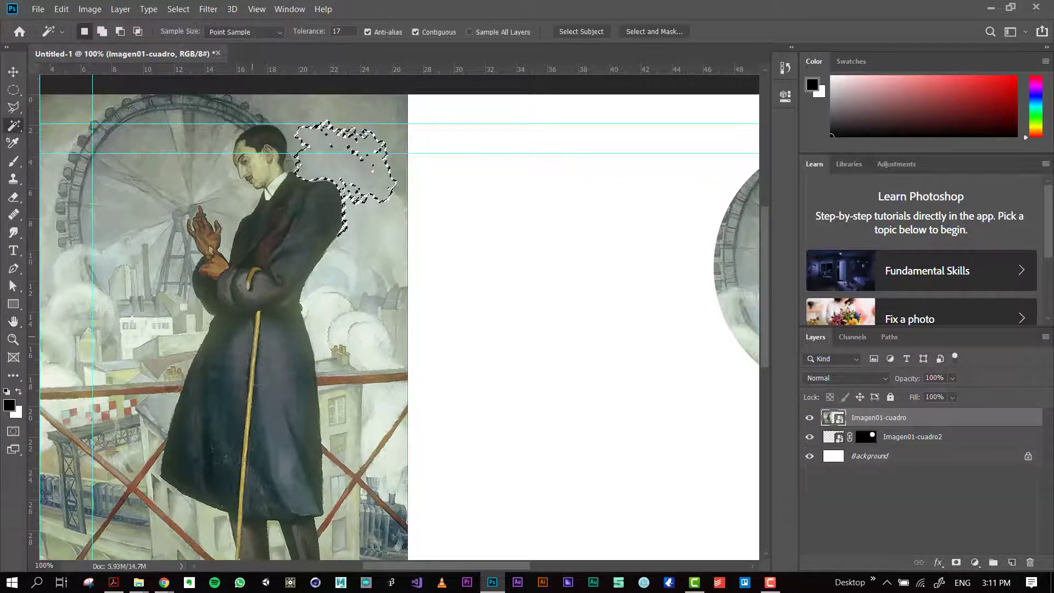
scroll(279, 422, "down", 2)
scroll(264, 396, "down", 2)
scroll(247, 368, "down", 2)
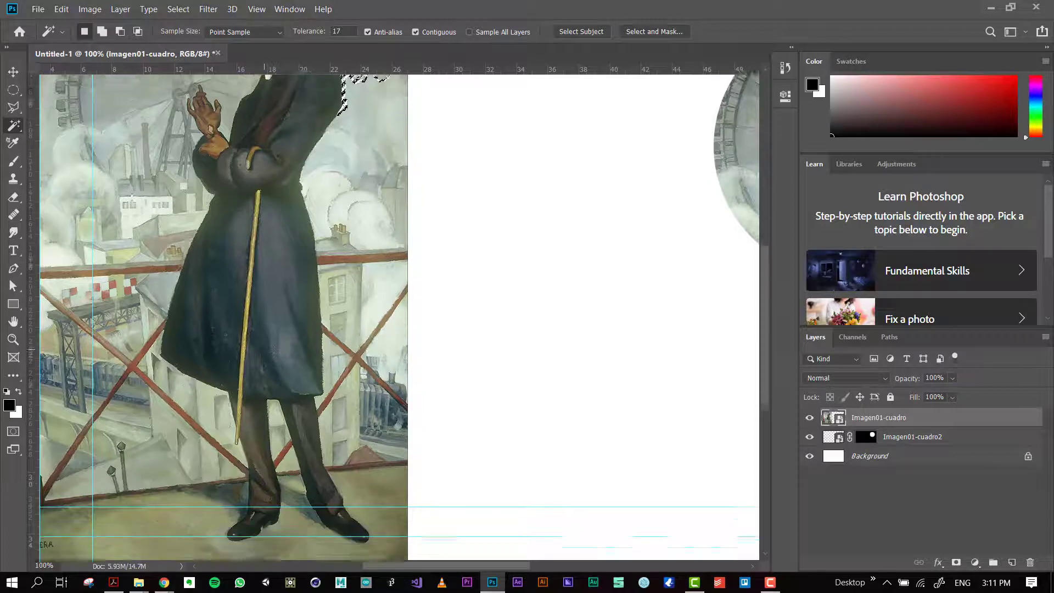
scroll(316, 198, "up", 2)
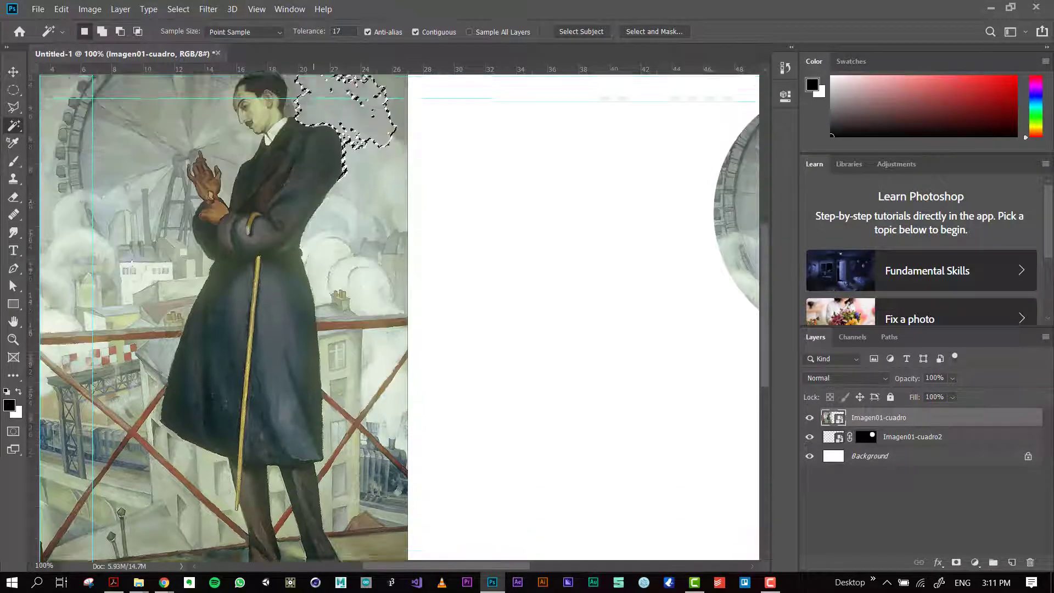
scroll(329, 194, "up", 2)
scroll(369, 191, "up", 1)
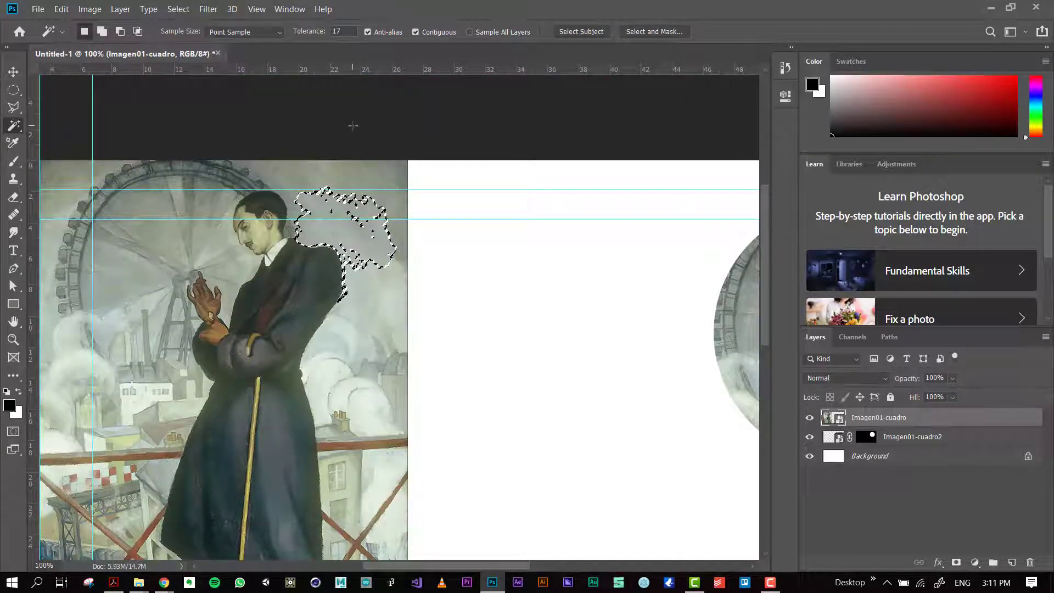
left_click(322, 179)
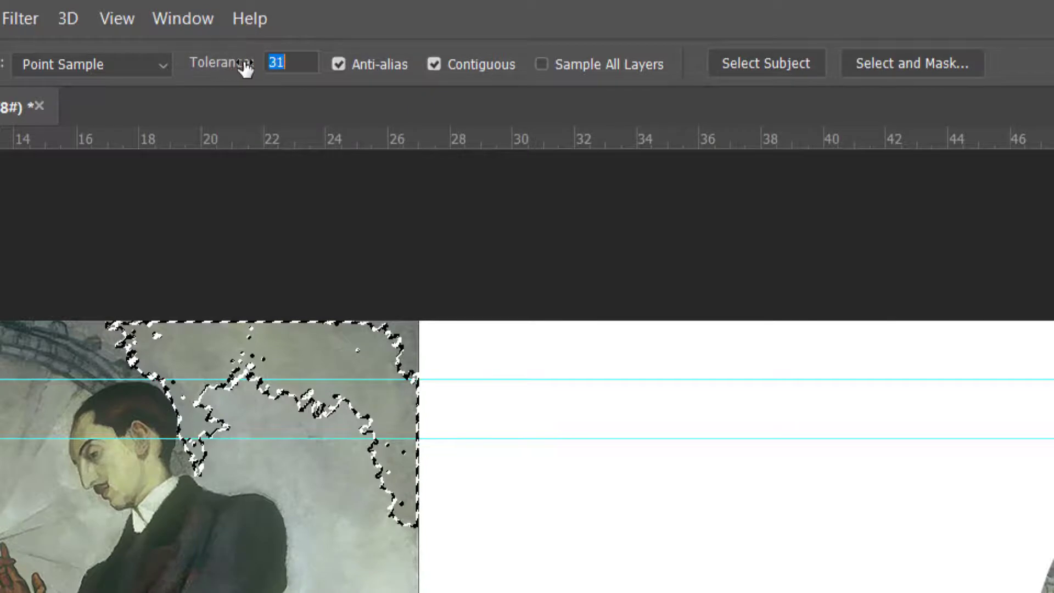
type("67")
key("Return")
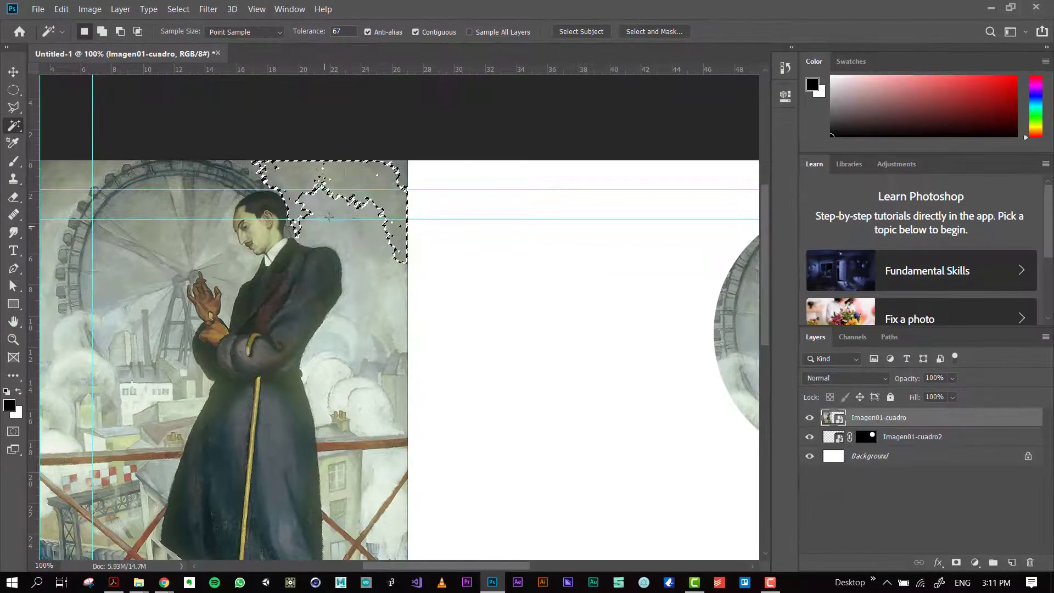
left_click(328, 217)
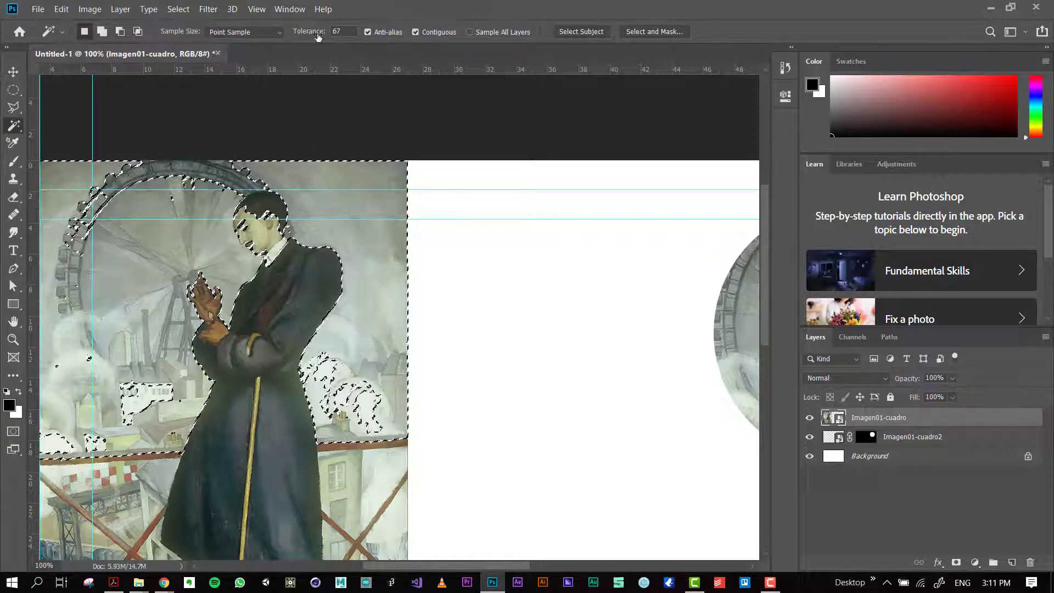
Step: At tolerance 25, select the sky right of the head and extend it down to the clouds
left_click_drag(318, 32, 308, 32)
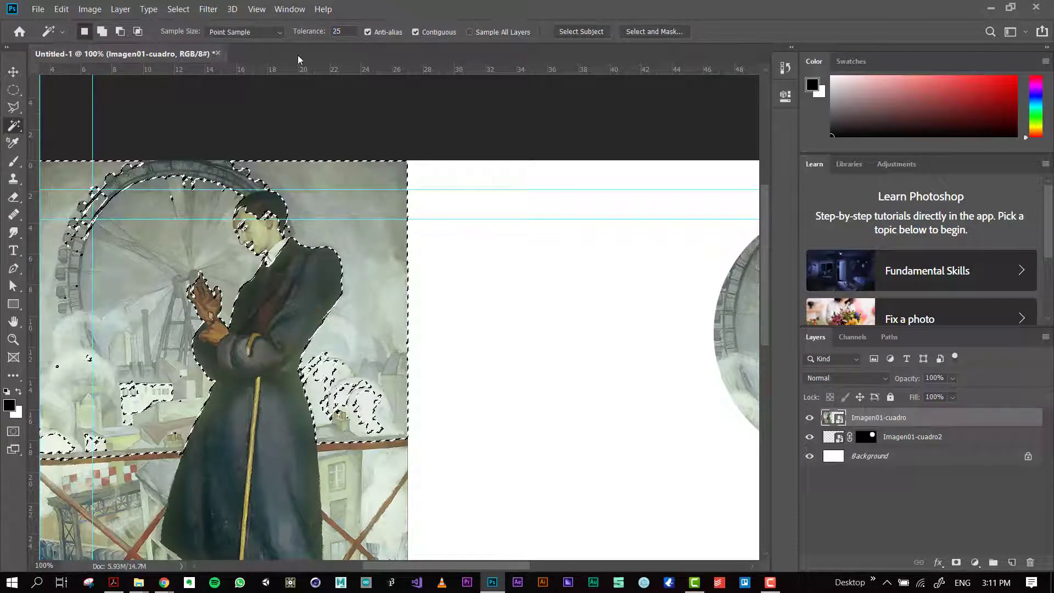
left_click(336, 194)
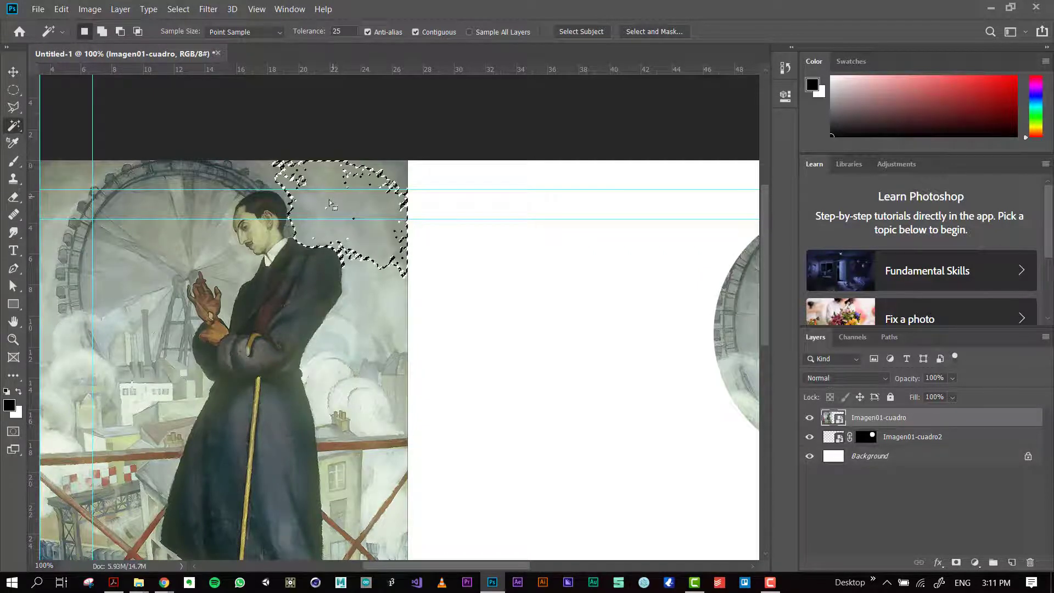
left_click(337, 207, "shift")
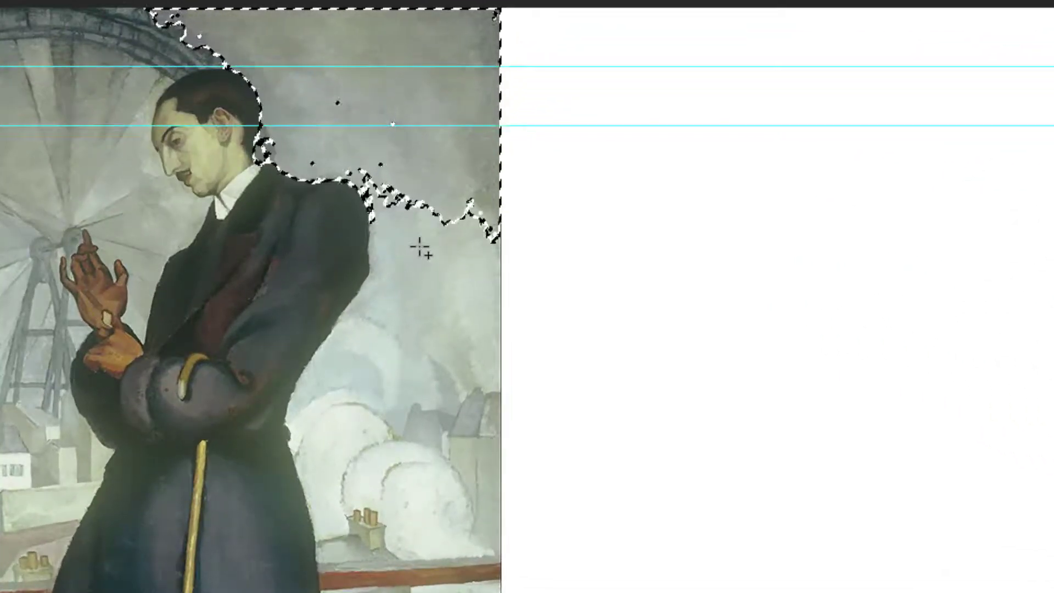
left_click(419, 246, "shift")
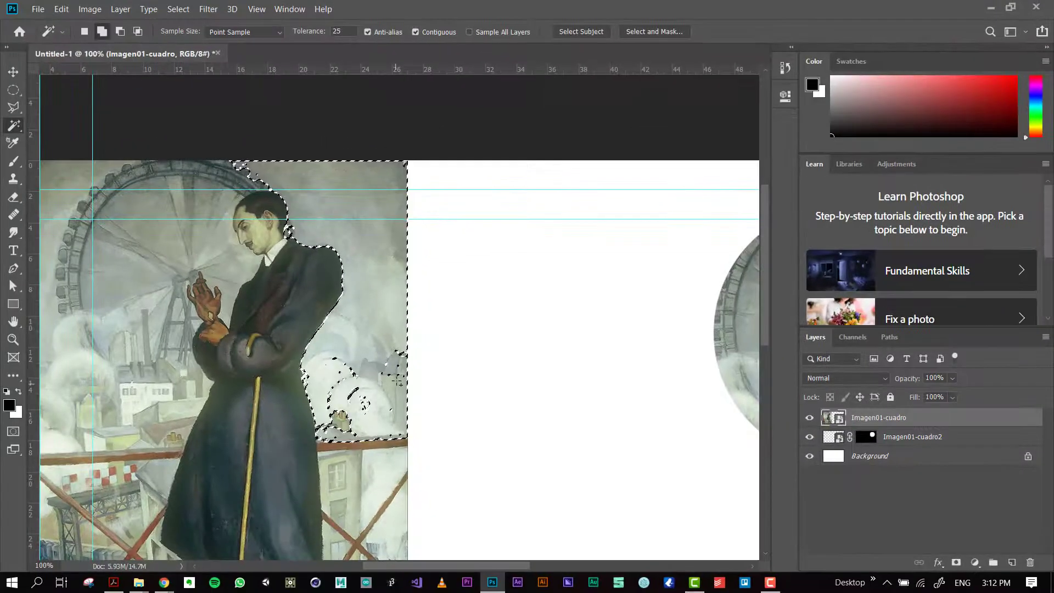
left_click(338, 419, "shift")
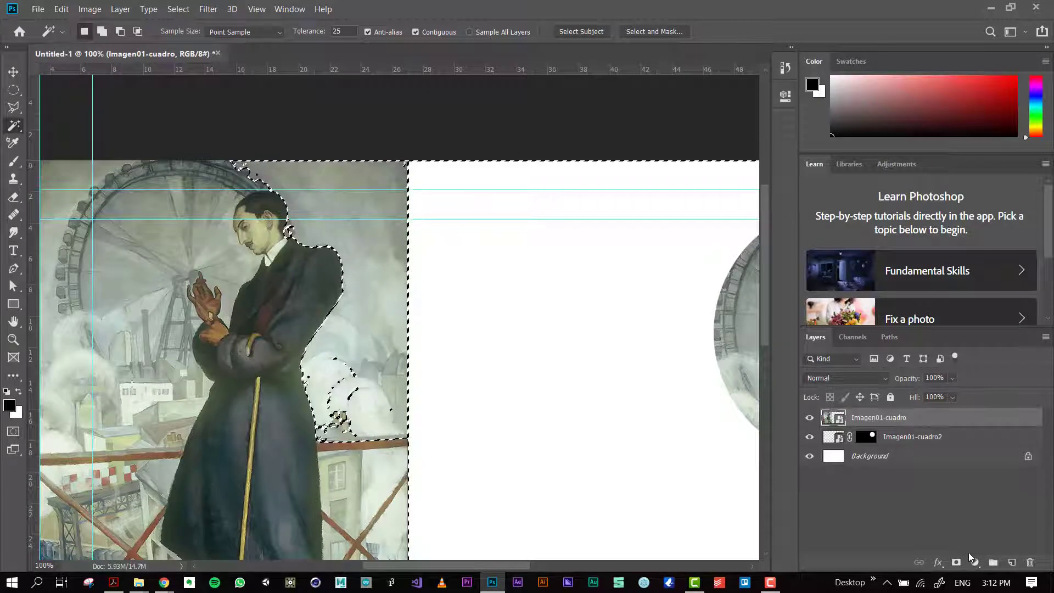
left_click(956, 562)
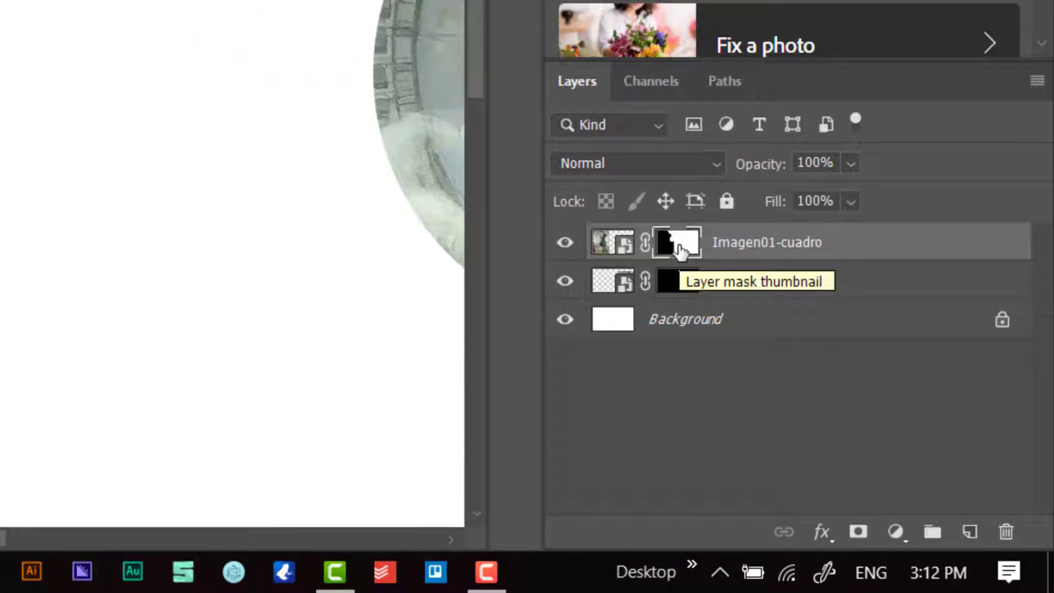
key("ctrl+i")
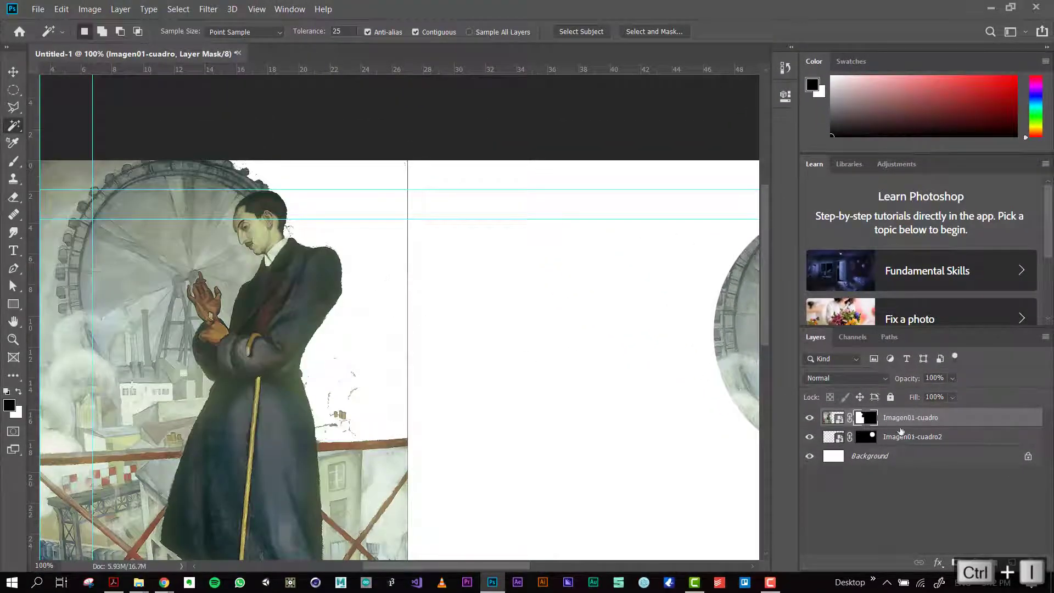
key("ctrl+z")
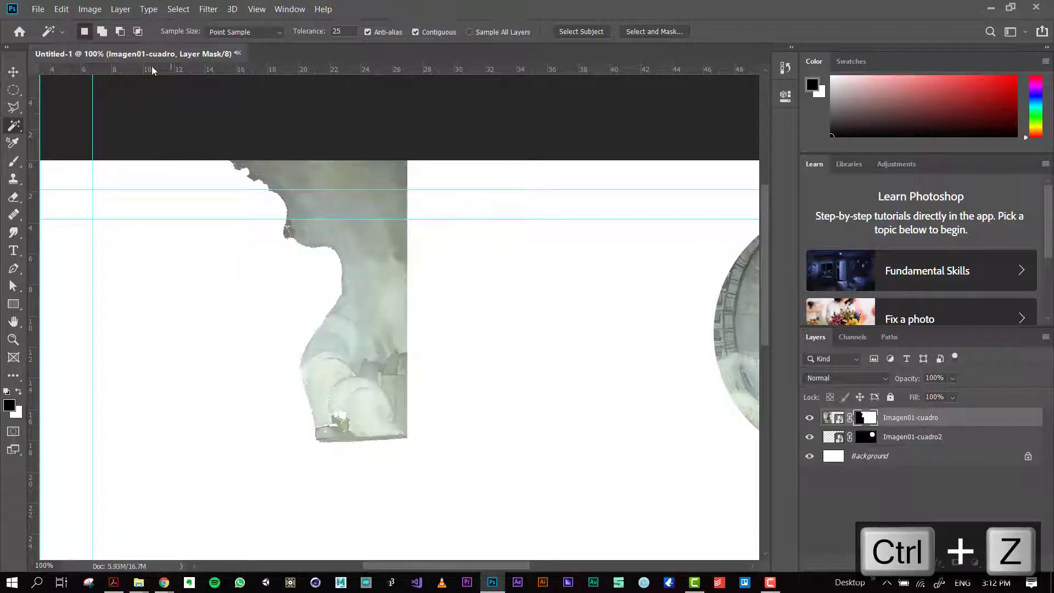
key("ctrl+z")
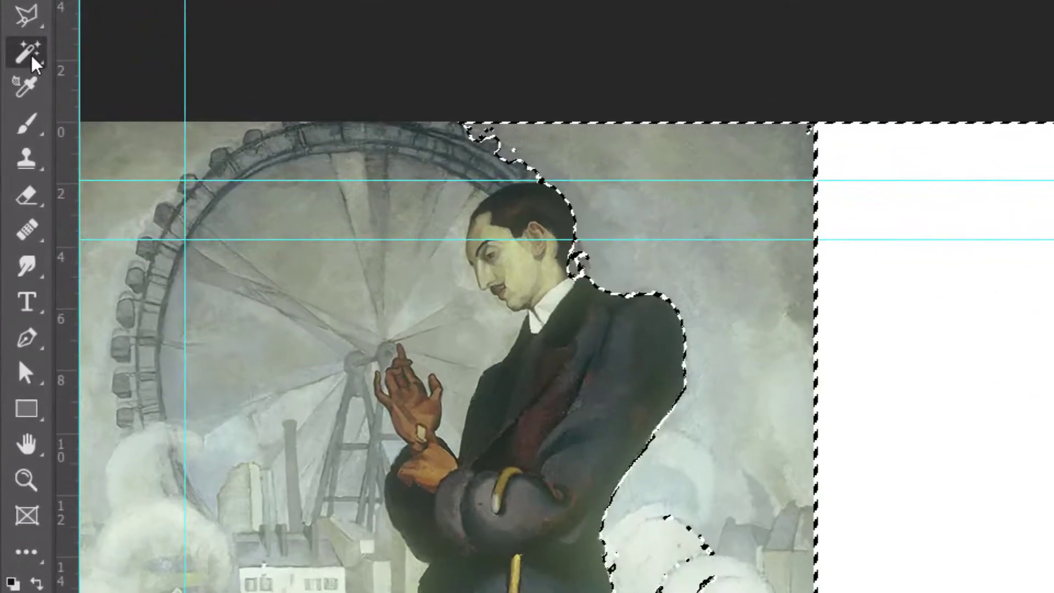
Step: With Quick Selection, clear the old selection and brush the background right of the man to the railing
right_click(15, 126)
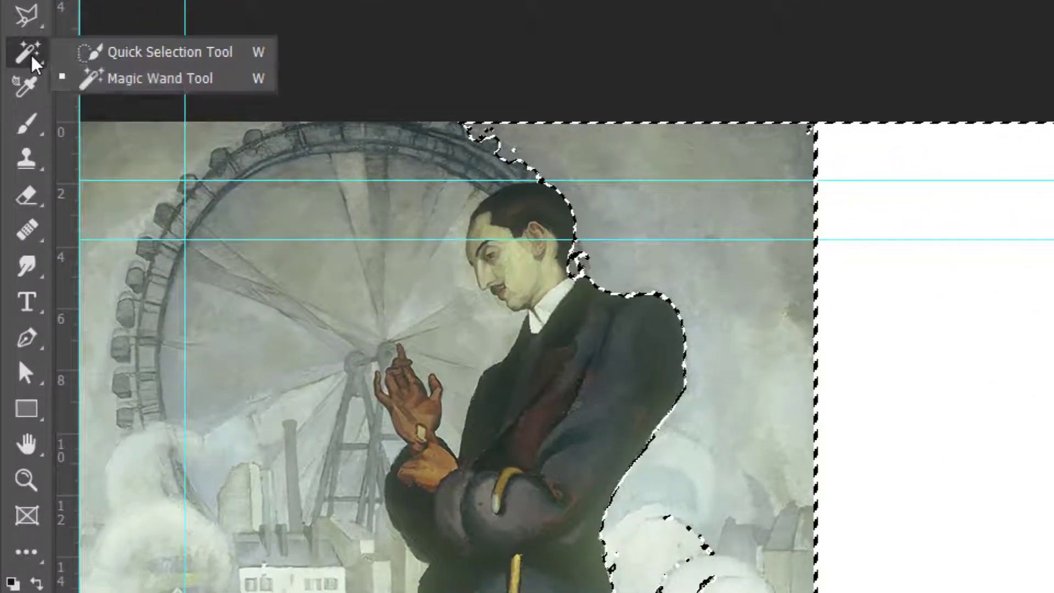
left_click(132, 53)
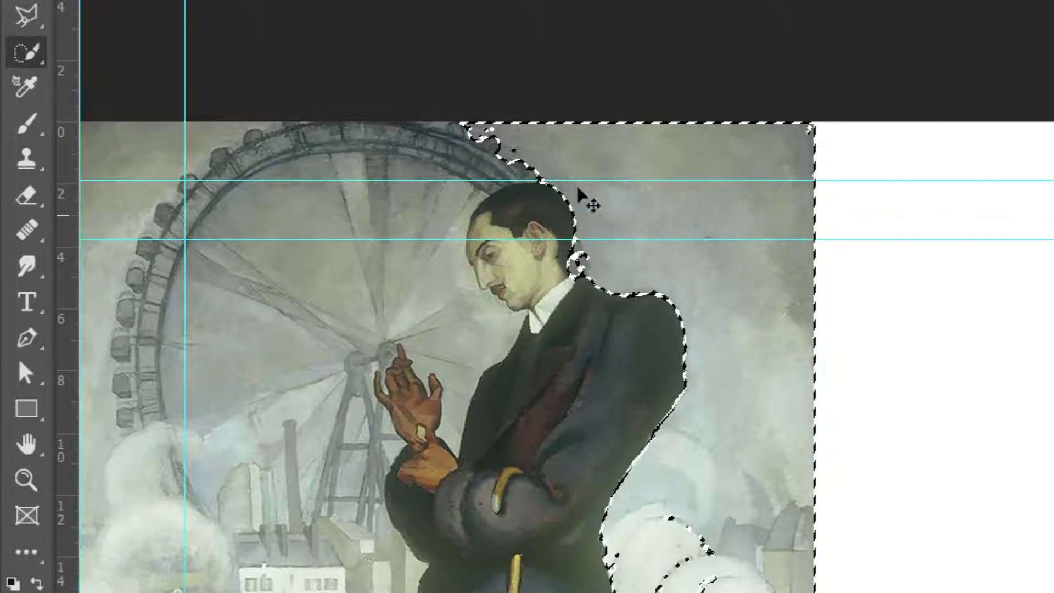
key("ctrl+d")
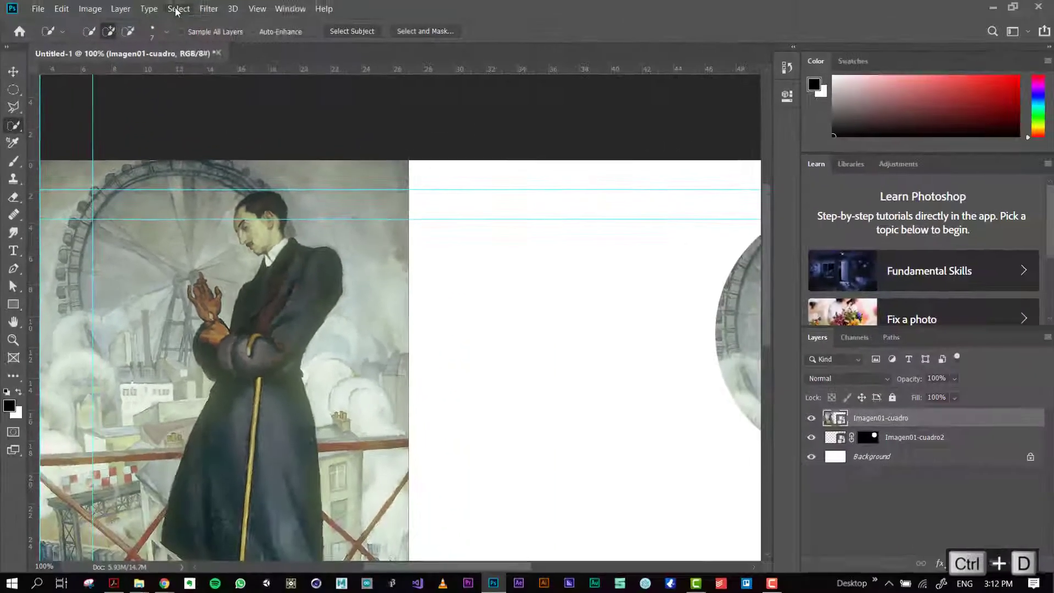
left_click(178, 9)
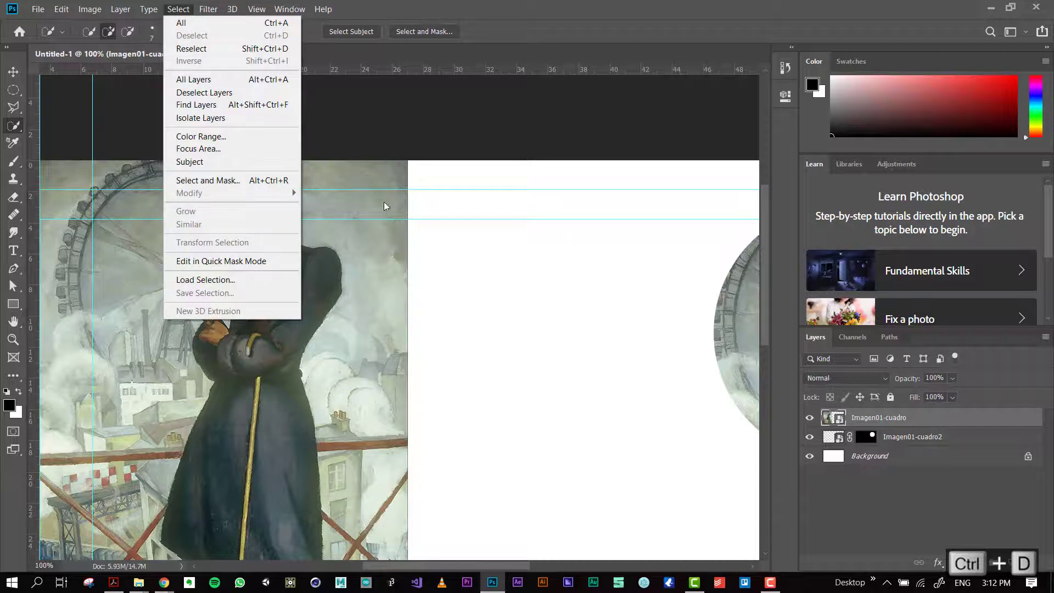
left_click(366, 214)
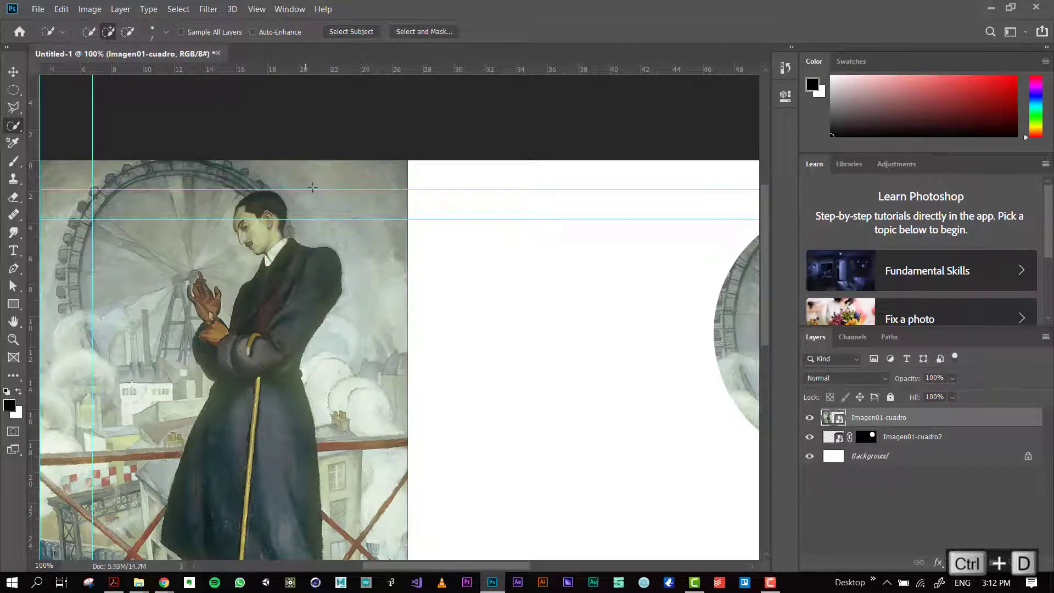
left_click_drag(304, 182, 325, 199)
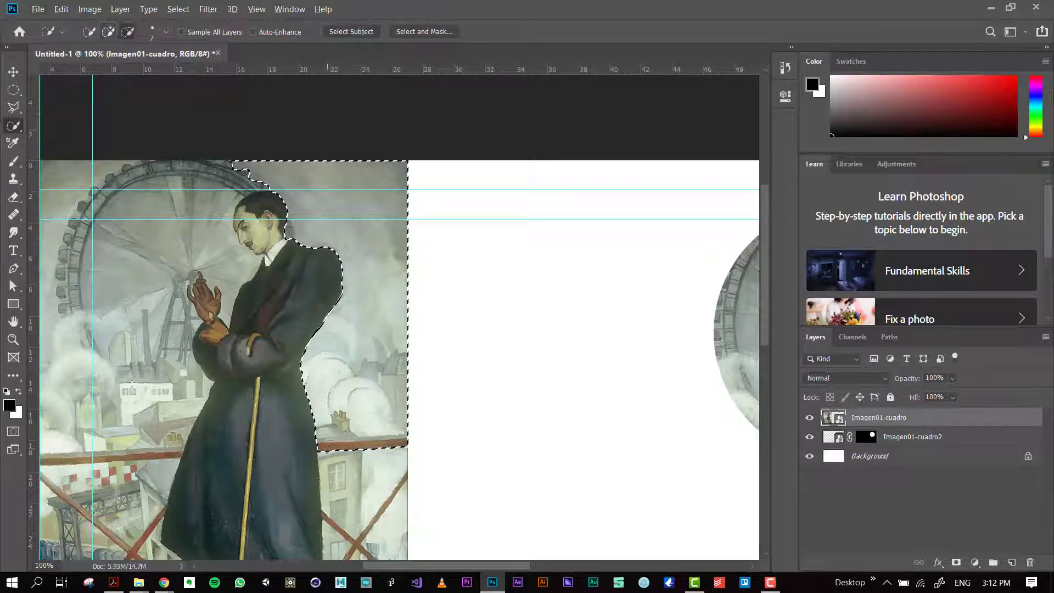
Step: Subtract the railing strip from the sky selection
scroll(329, 436, "up", 2)
scroll(330, 437, "up", 2)
scroll(324, 431, "up", 2)
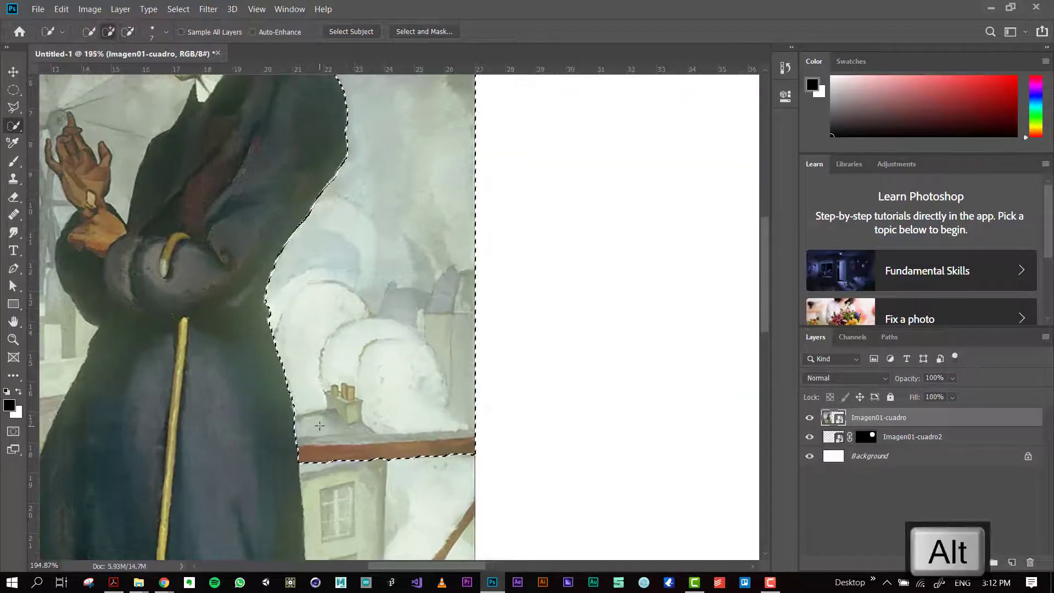
left_click(320, 458, "alt")
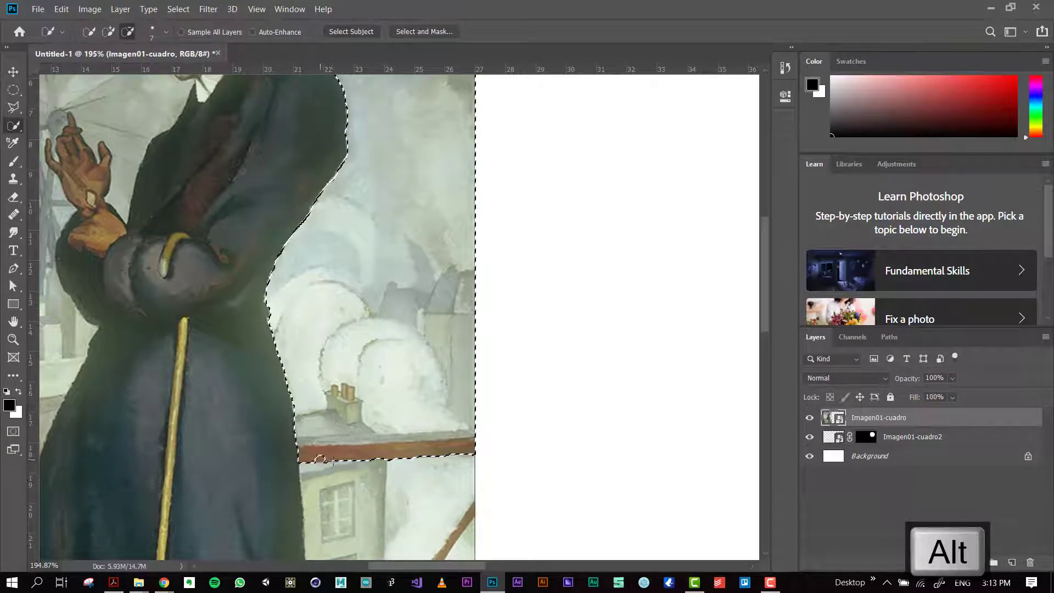
left_click_drag(373, 463, 471, 453)
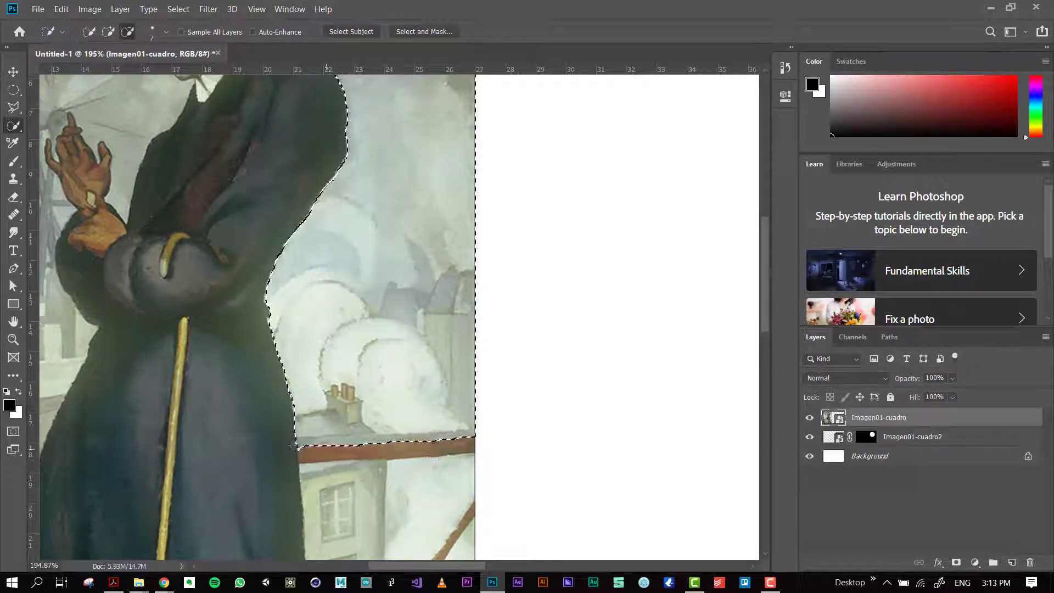
scroll(306, 394, "down", 2)
scroll(307, 393, "down", 2)
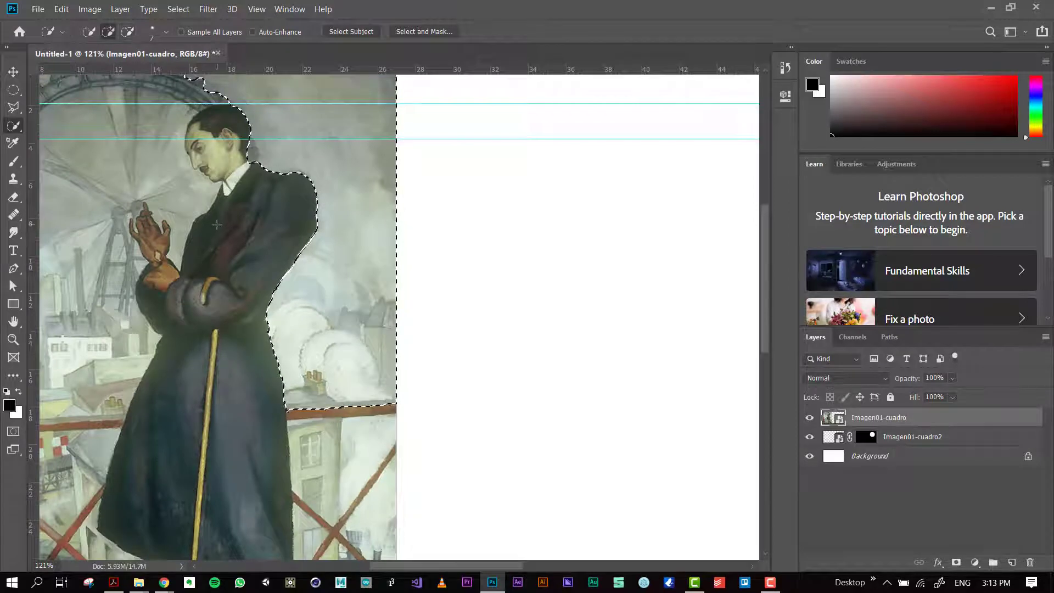
Step: Extend the selection over the sky above and left of the head, trimming the face and Ferris wheel
left_click_drag(212, 204, 412, 265)
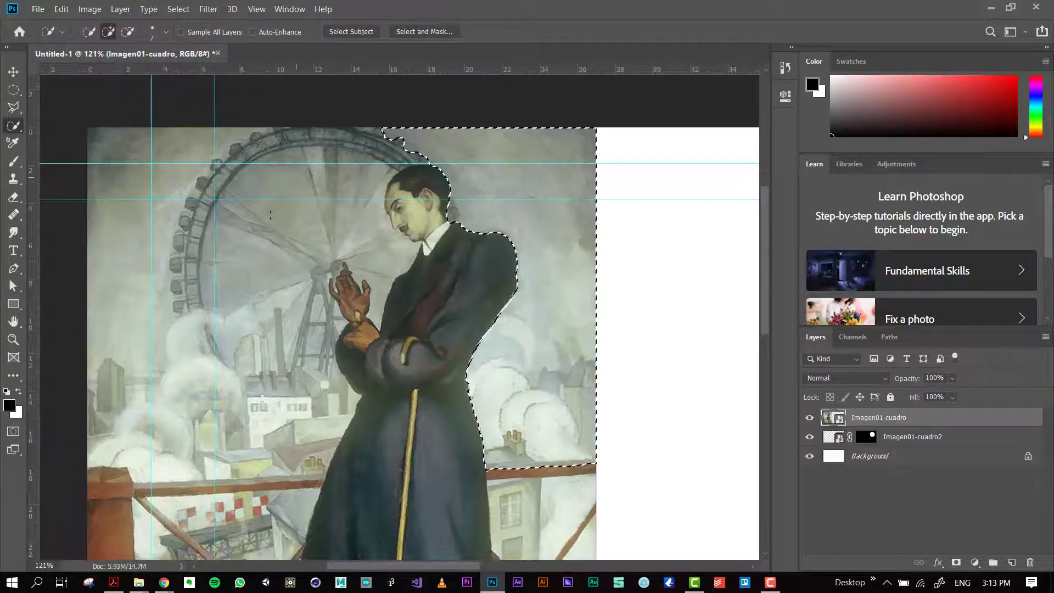
left_click(364, 165)
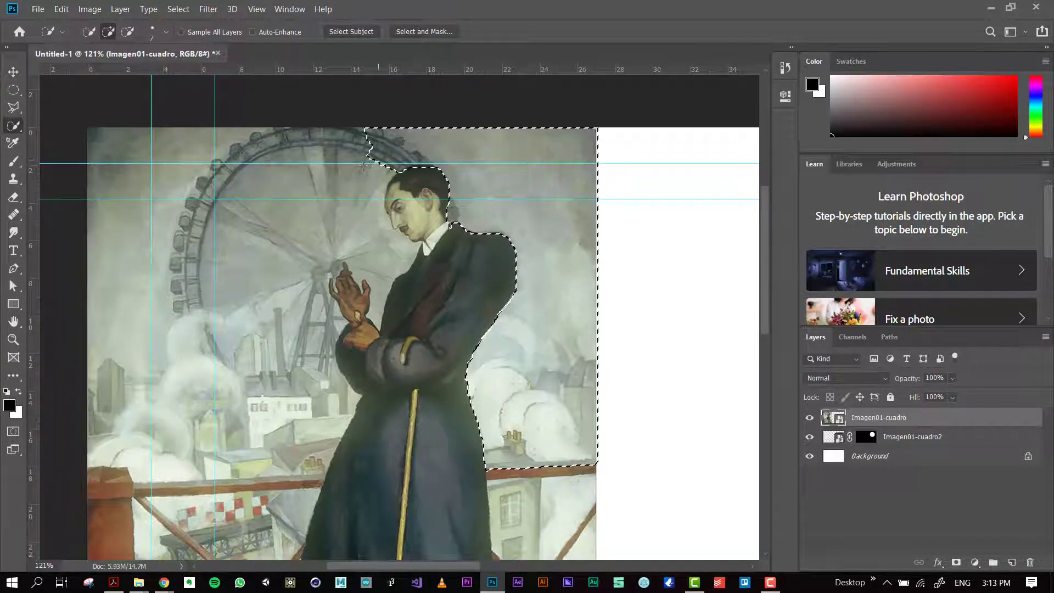
left_click_drag(332, 191, 274, 216)
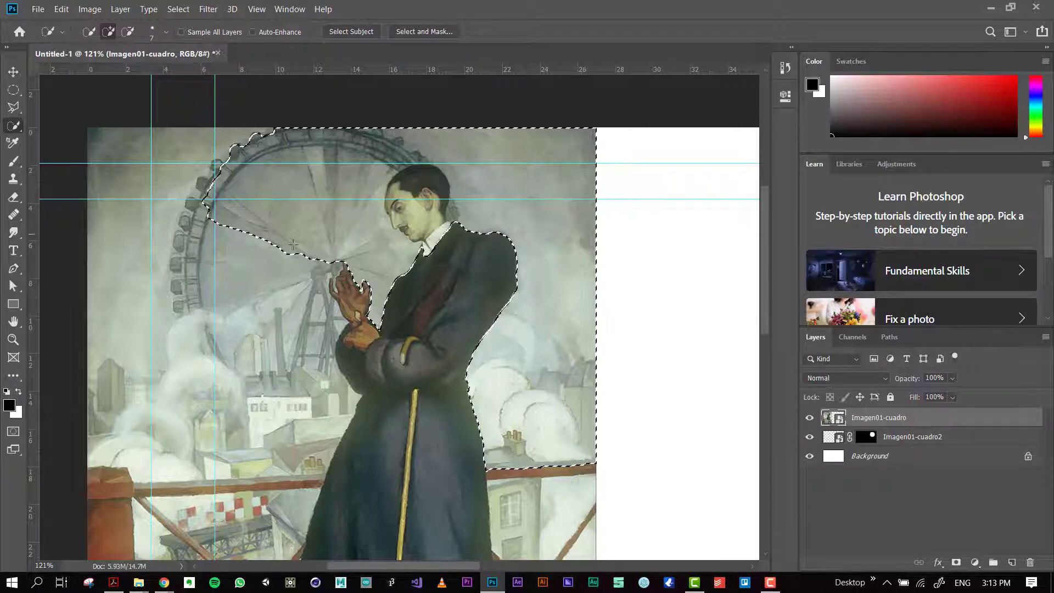
left_click(420, 220, "alt")
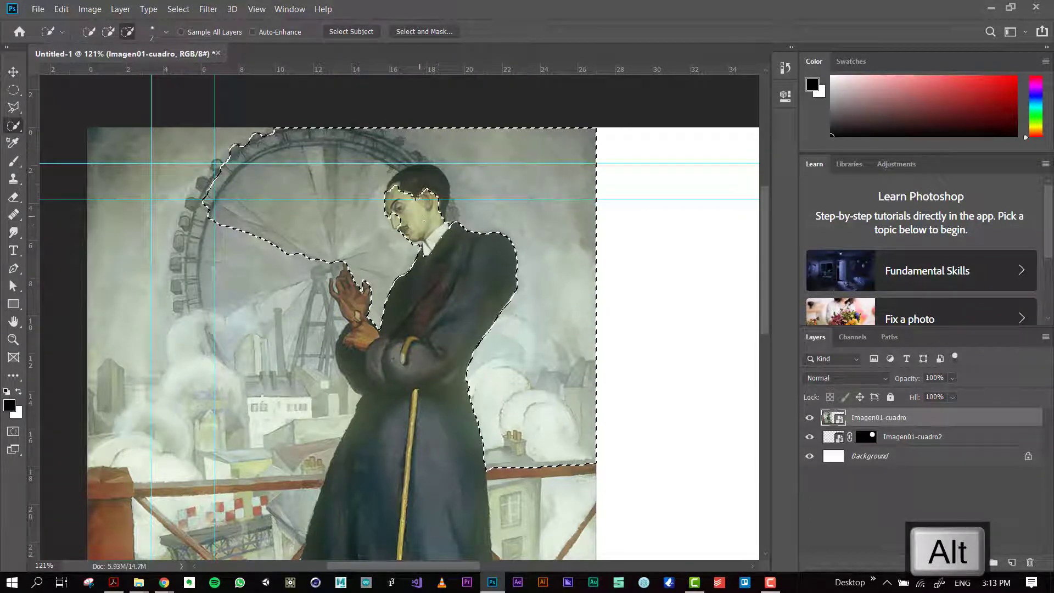
left_click_drag(421, 183, 410, 201)
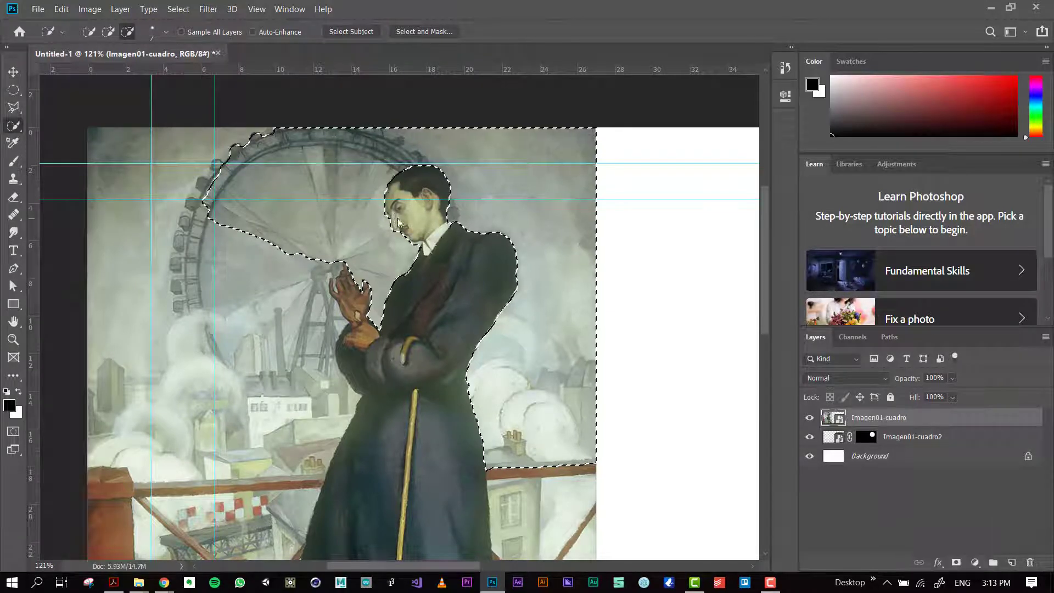
left_click_drag(220, 157, 313, 258)
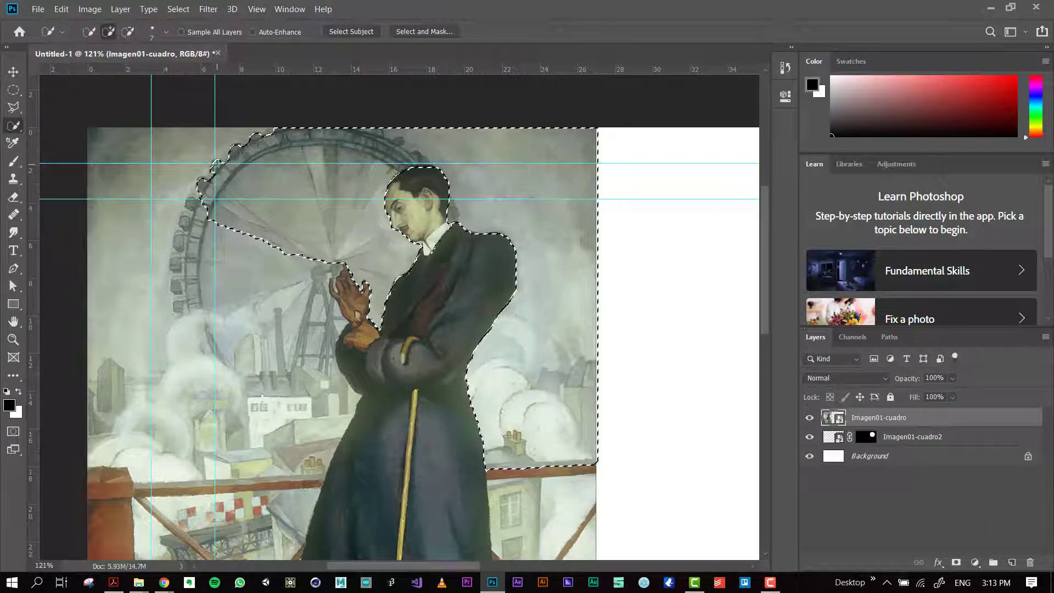
scroll(313, 291, "up", 3)
Step: Enlarge the Quick Selection brush and refine the selection edge around the raised hand's fingers
scroll(339, 297, "up", 2)
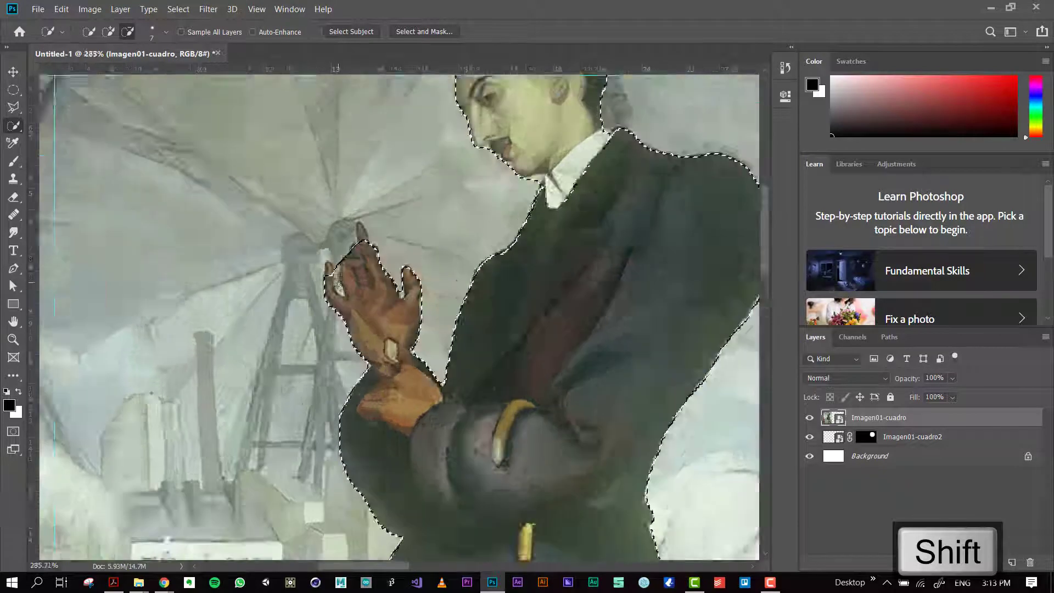
scroll(339, 296, "up", 2)
mouse_move(325, 258)
left_mouse_down()
mouse_move(405, 207)
mouse_move(335, 258)
left_mouse_up()
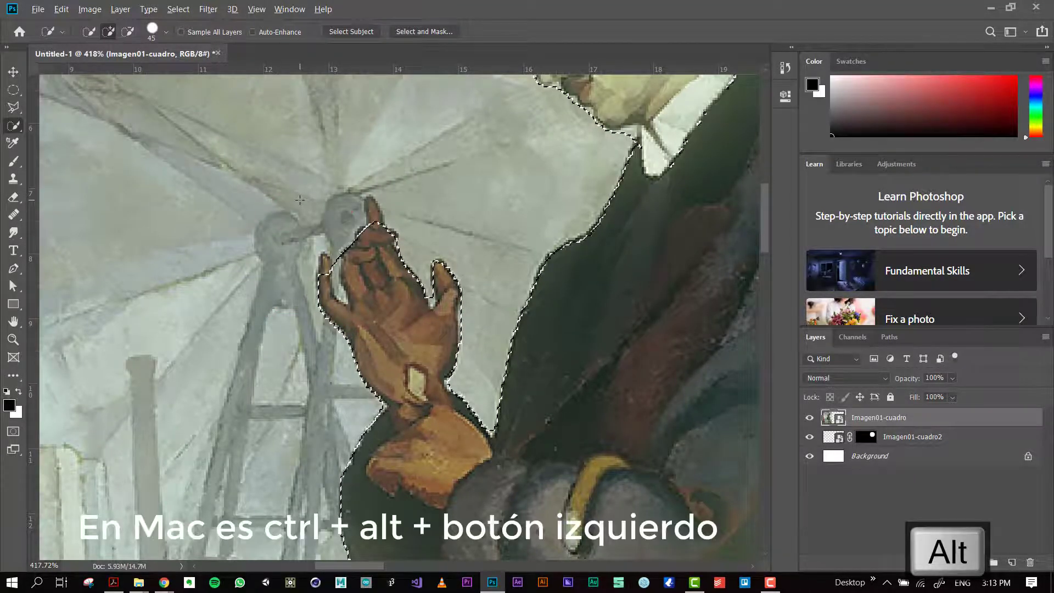
mouse_move(300, 200)
left_mouse_down()
mouse_move(260, 214)
mouse_move(308, 209)
mouse_move(208, 247)
left_mouse_up()
mouse_move(336, 277)
left_mouse_down()
mouse_move(326, 255)
mouse_move(404, 391)
mouse_move(373, 258)
left_mouse_up()
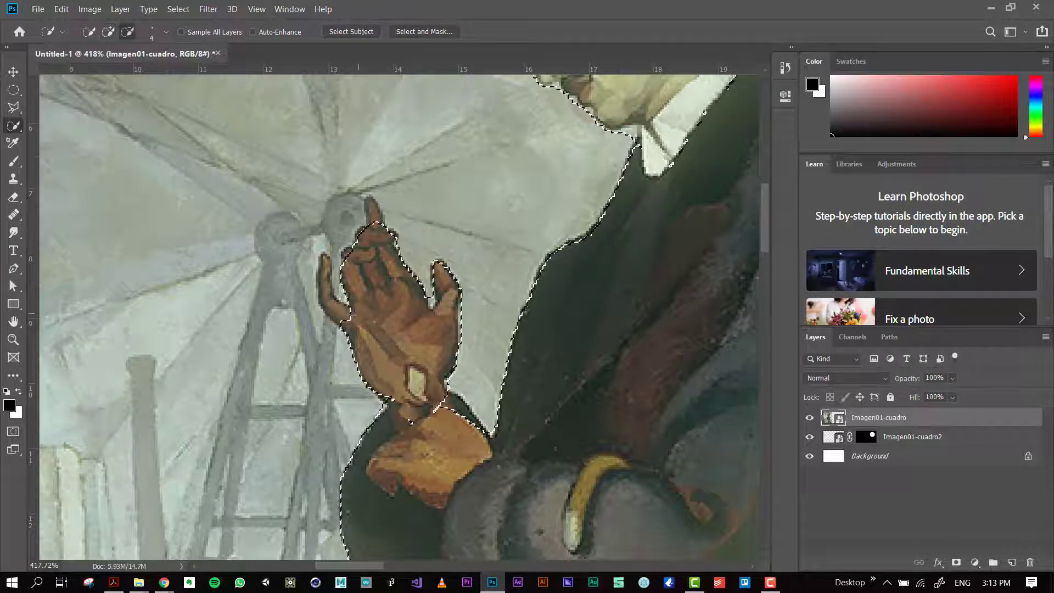
left_click_drag(328, 303, 373, 208)
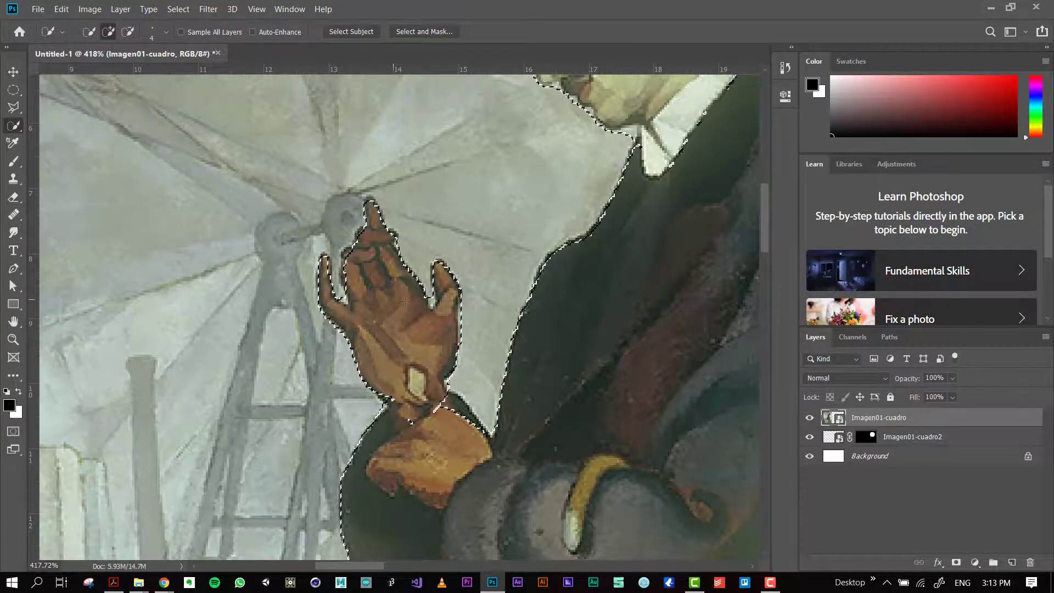
scroll(405, 301, "down", 4)
scroll(395, 329, "down", 3)
scroll(389, 359, "down", 2)
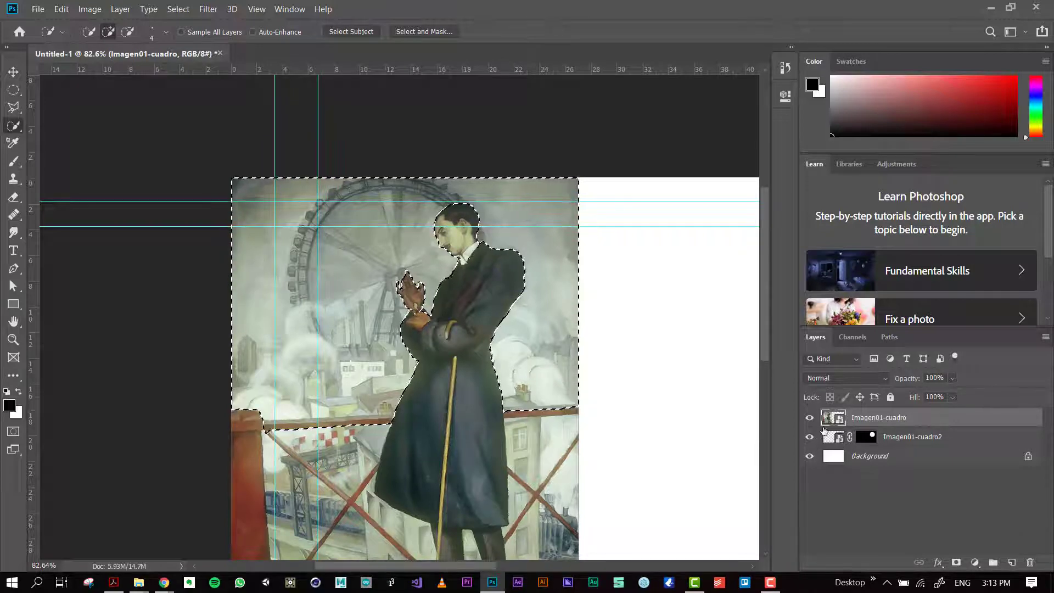
Step: Add a layer mask to Imagen01-cuadro from the selection and invert it with Ctrl+I
left_click(956, 562, "alt")
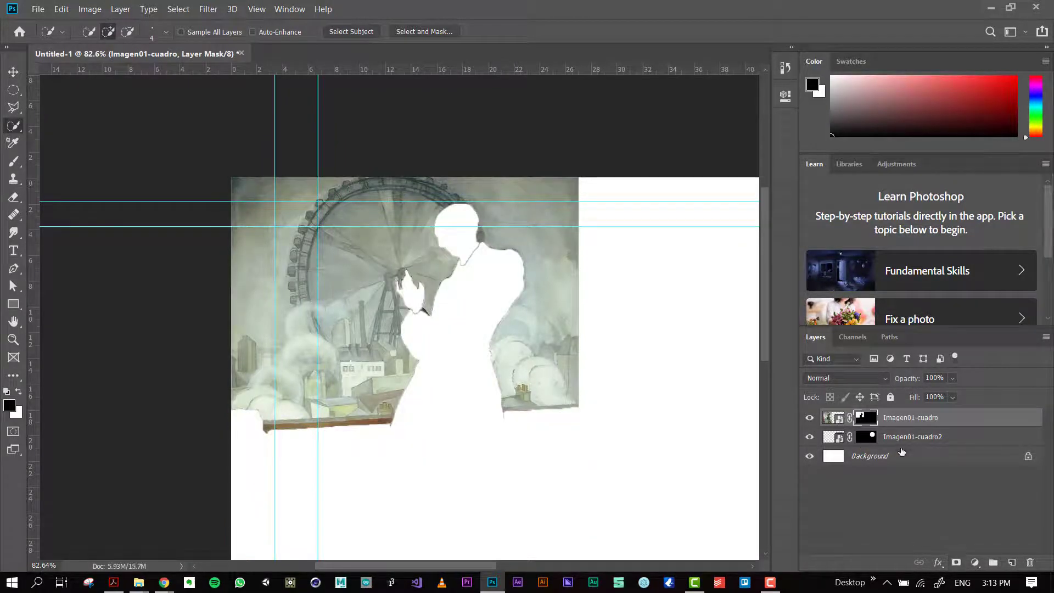
left_click(890, 420)
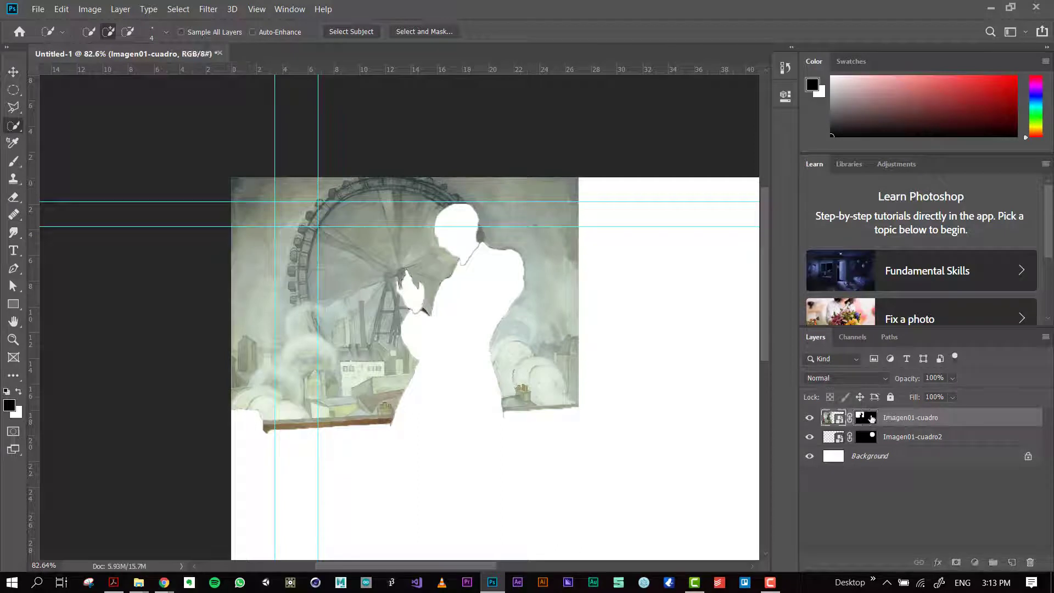
left_click(872, 419)
key("ctrl+i")
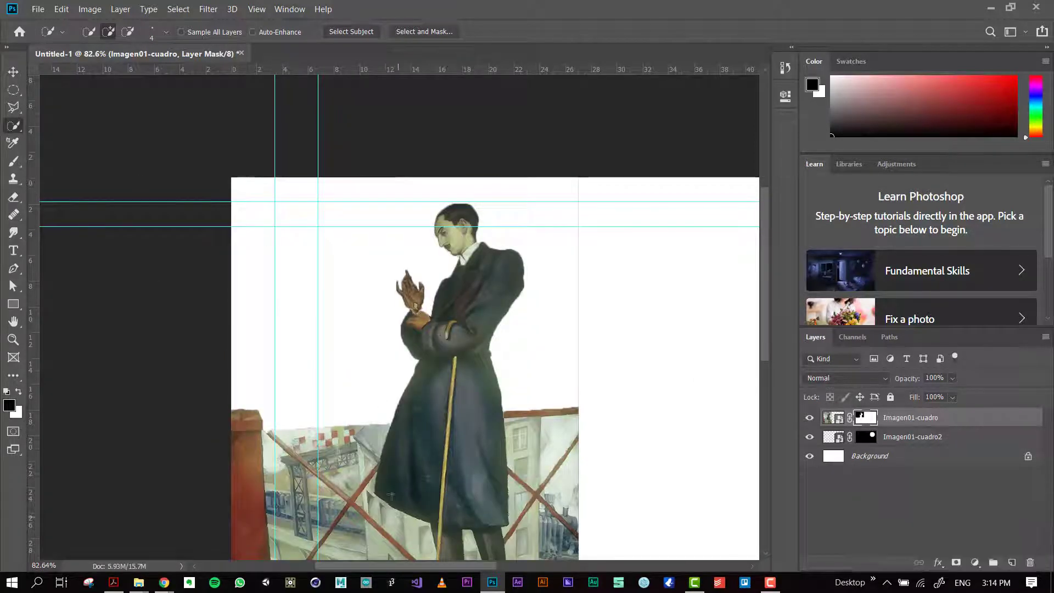
key("v")
scroll(440, 357, "down", 3)
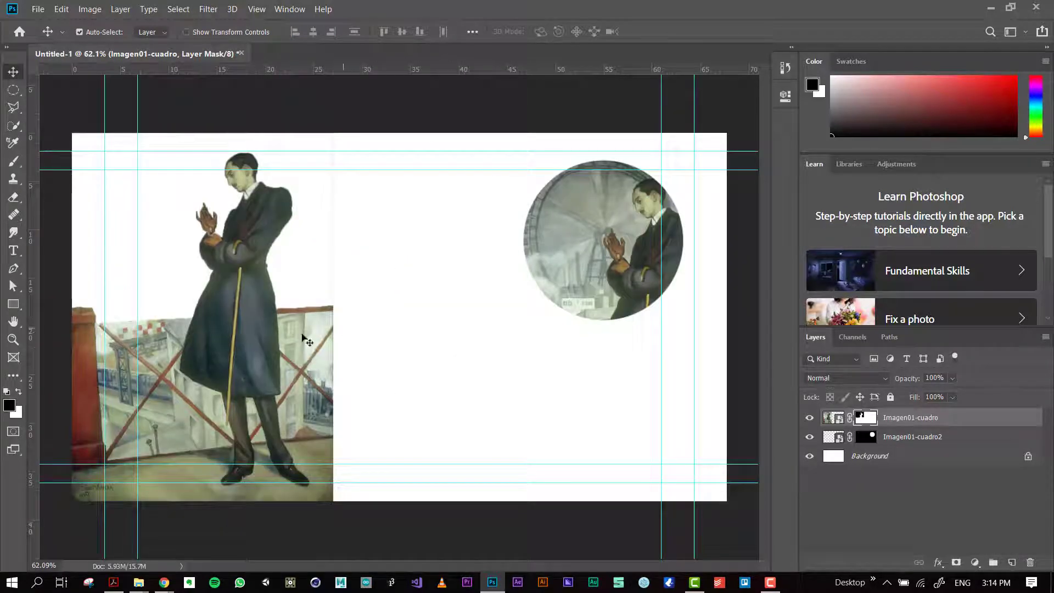
mouse_move(286, 339)
left_mouse_down()
mouse_move(605, 345)
mouse_move(427, 338)
mouse_move(312, 354)
mouse_move(540, 351)
mouse_move(609, 334)
left_mouse_up()
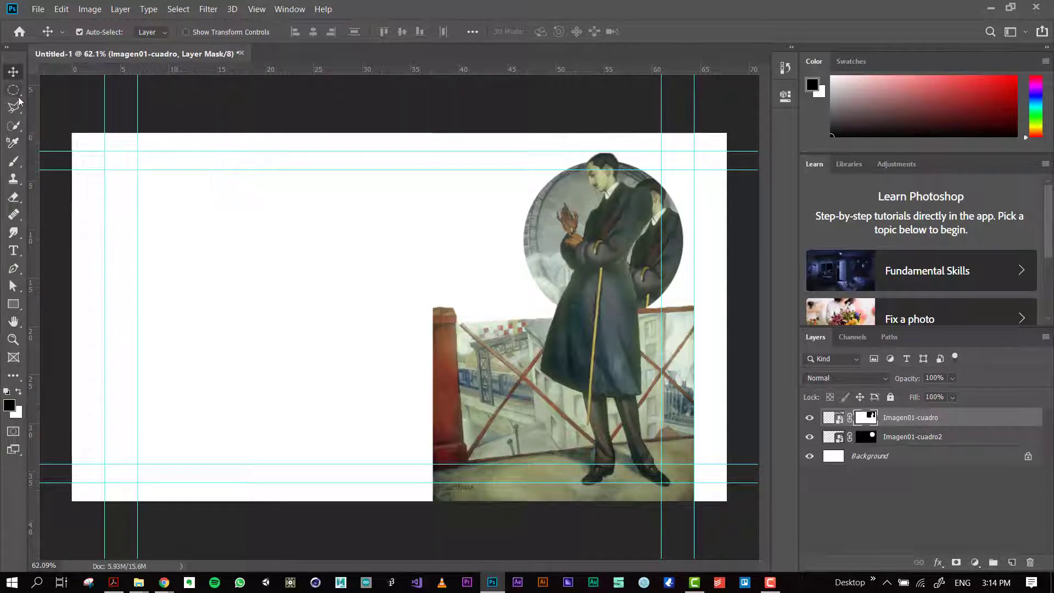
key("w")
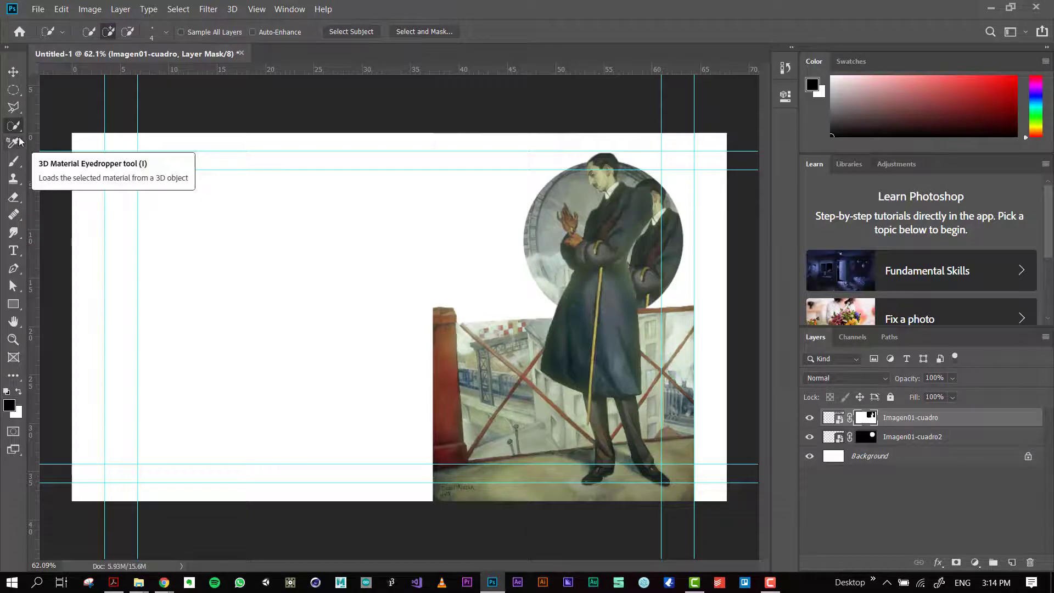
key("m")
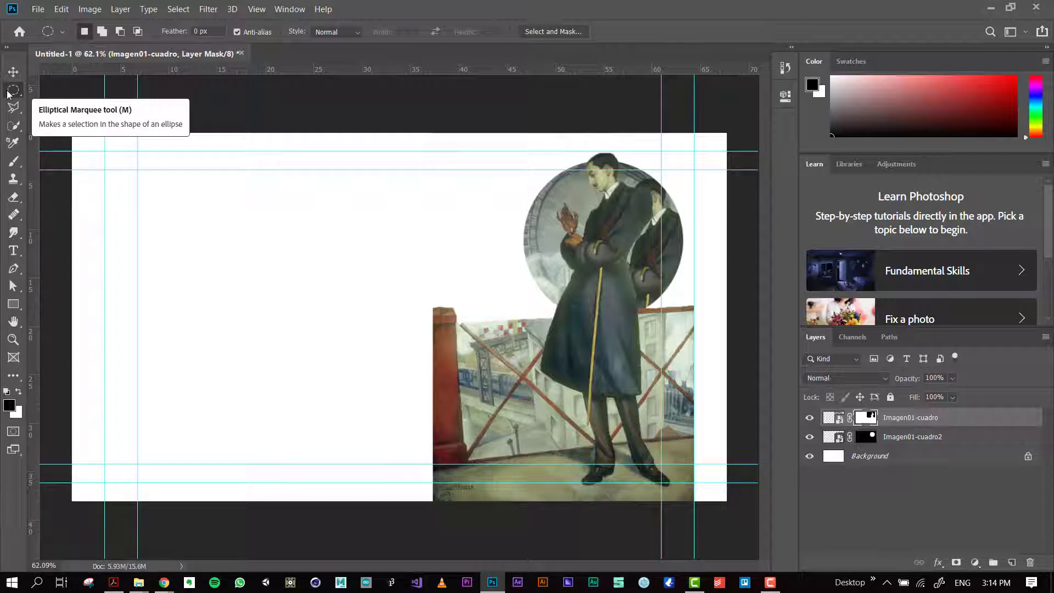
key("shift+m")
key("shift+m")
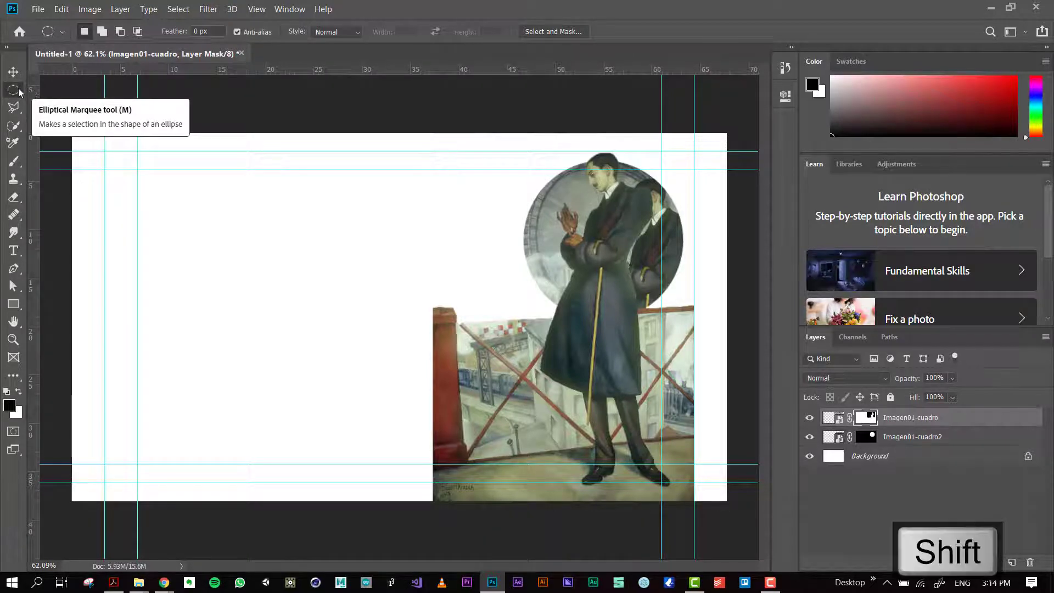
key("shift+m")
key("shift+m")
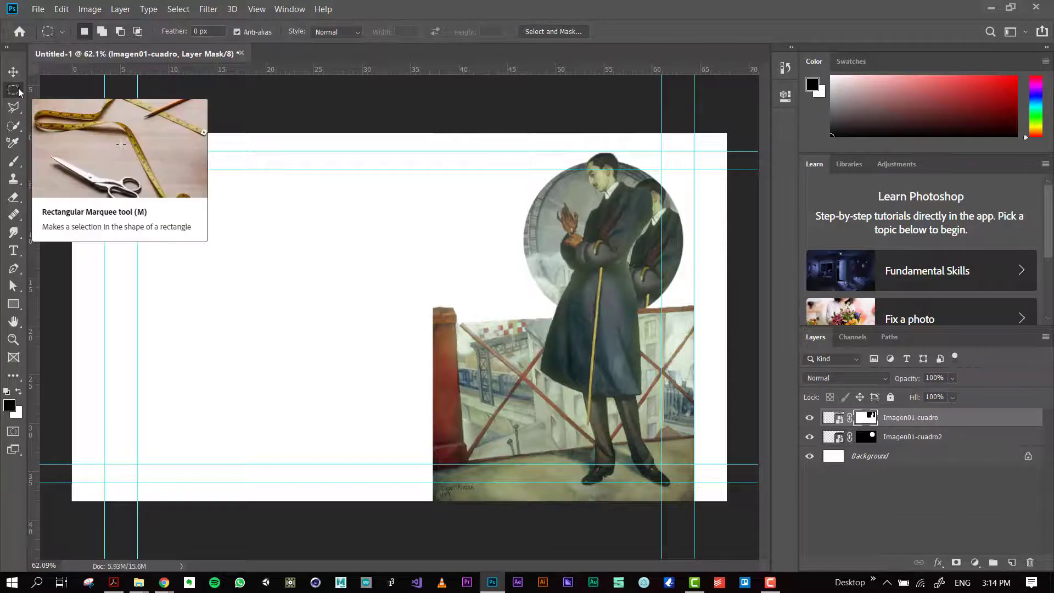
key("shift+m")
left_click(14, 126)
key("shift+w")
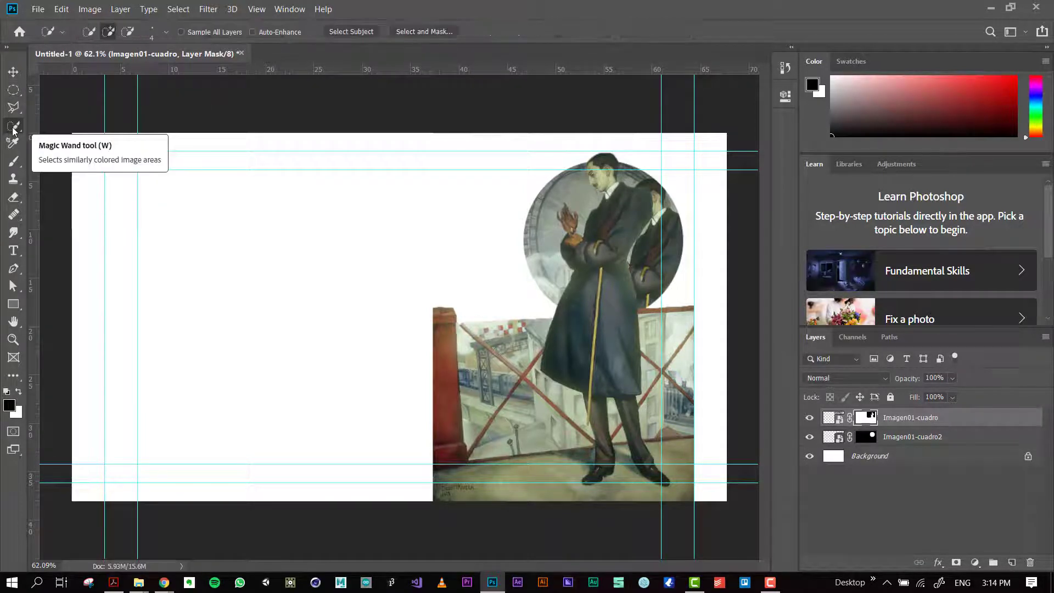
key("shift+w")
key("shift+w")
key("shift+w")
key("shift+w")
key("shift+w")
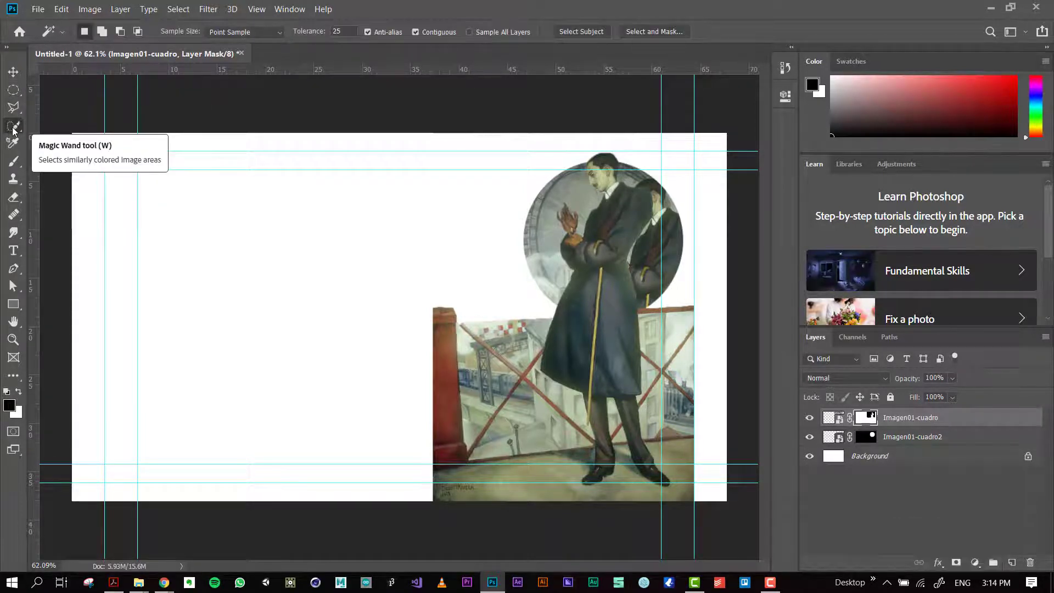
key("shift+w")
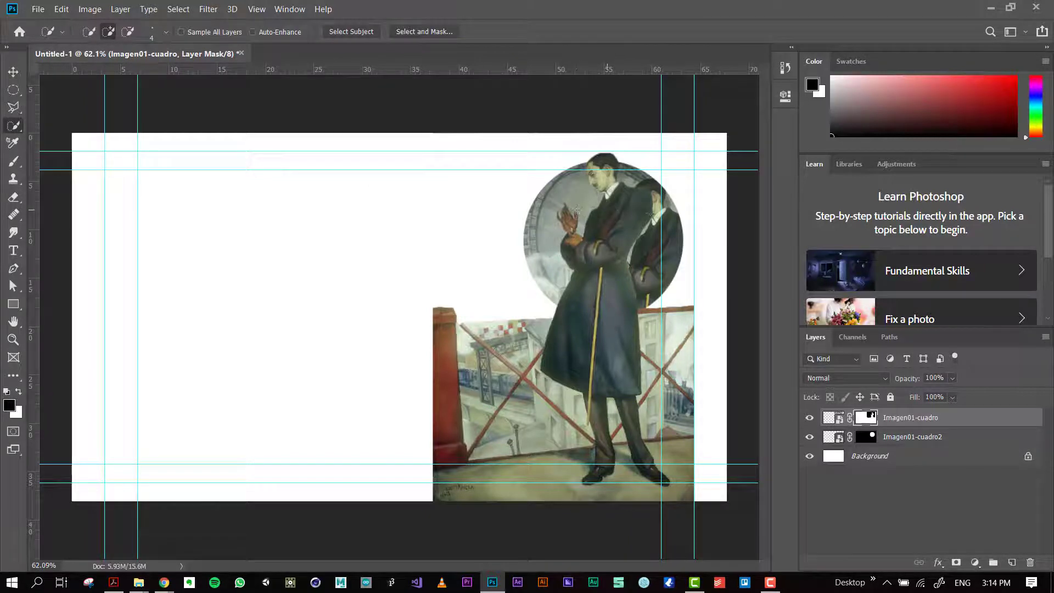
key("v")
left_click_drag(576, 210, 265, 207)
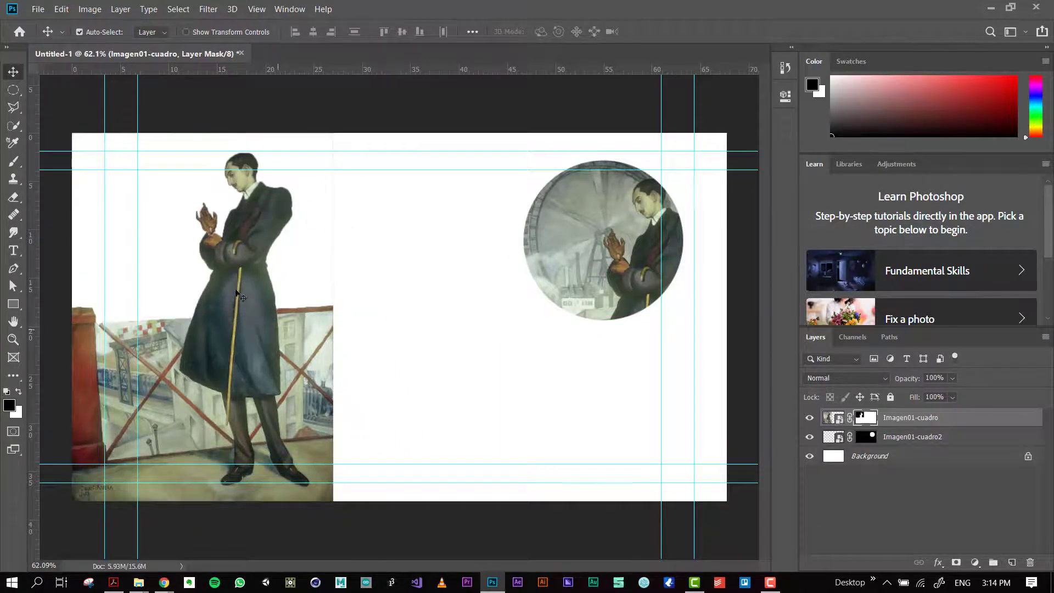